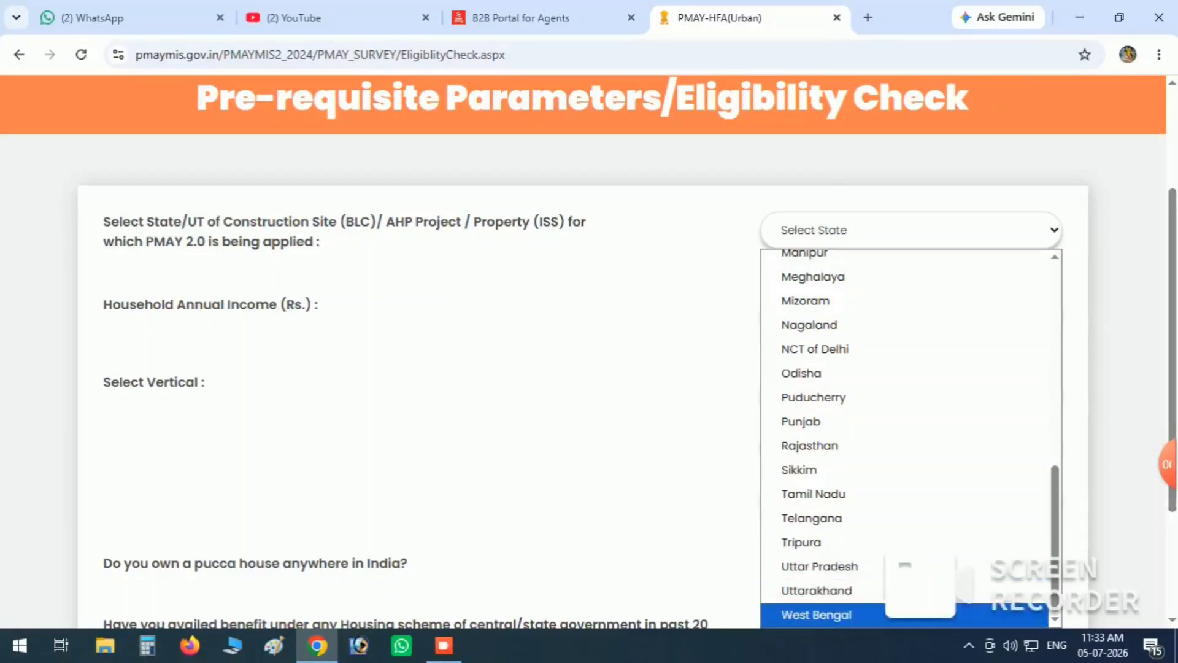
{"action": "left_click", "coordinate": [818, 615]}
{"action": "mouse_move", "coordinate": [1168, 465]}
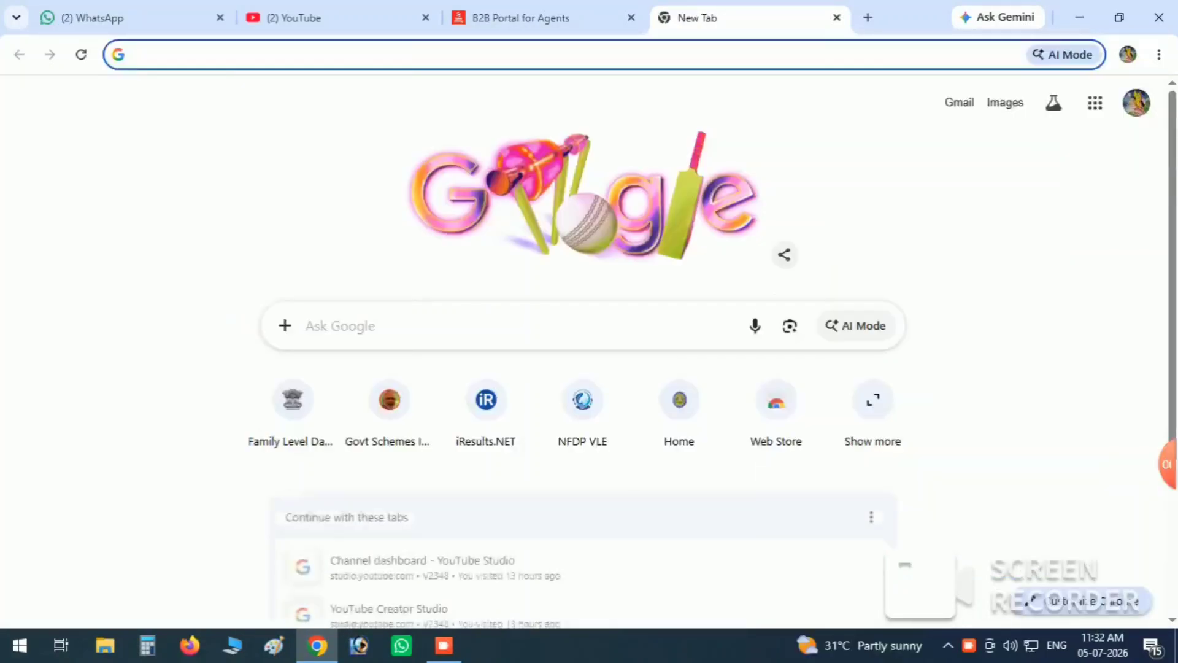
Search Google for pmay 2.0 and open the PMAY-U 2.0 Statistics result from pmaymis.gov.in
{"action": "left_click", "coordinate": [326, 326]}
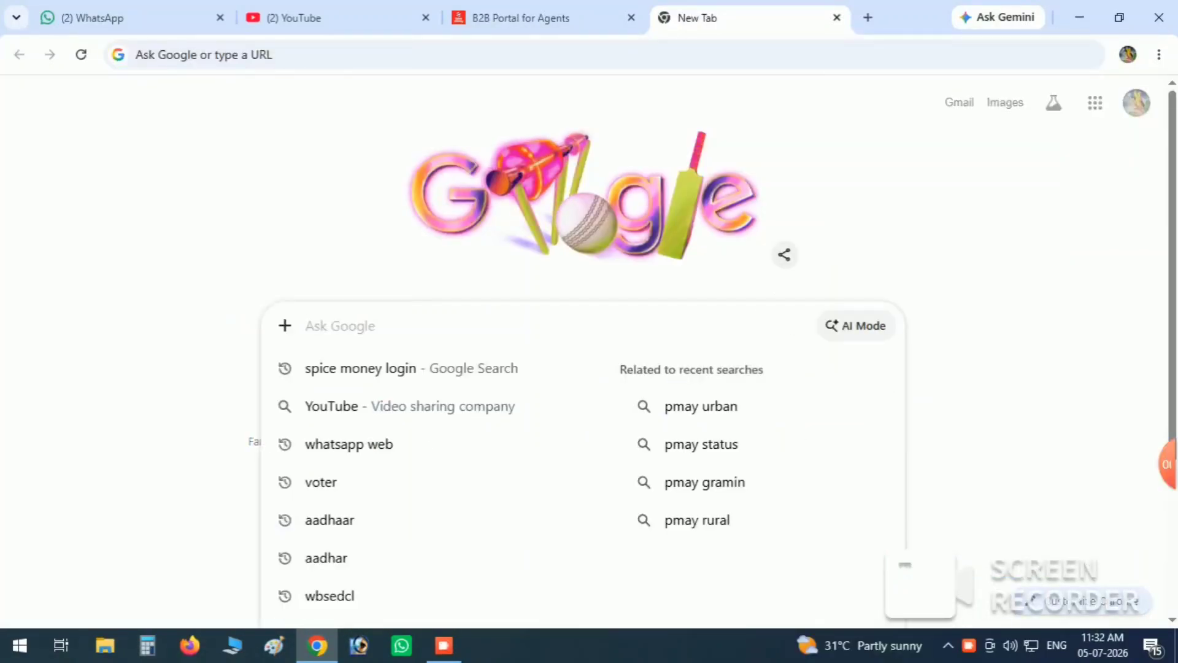
{"action": "type", "text": "PM"}
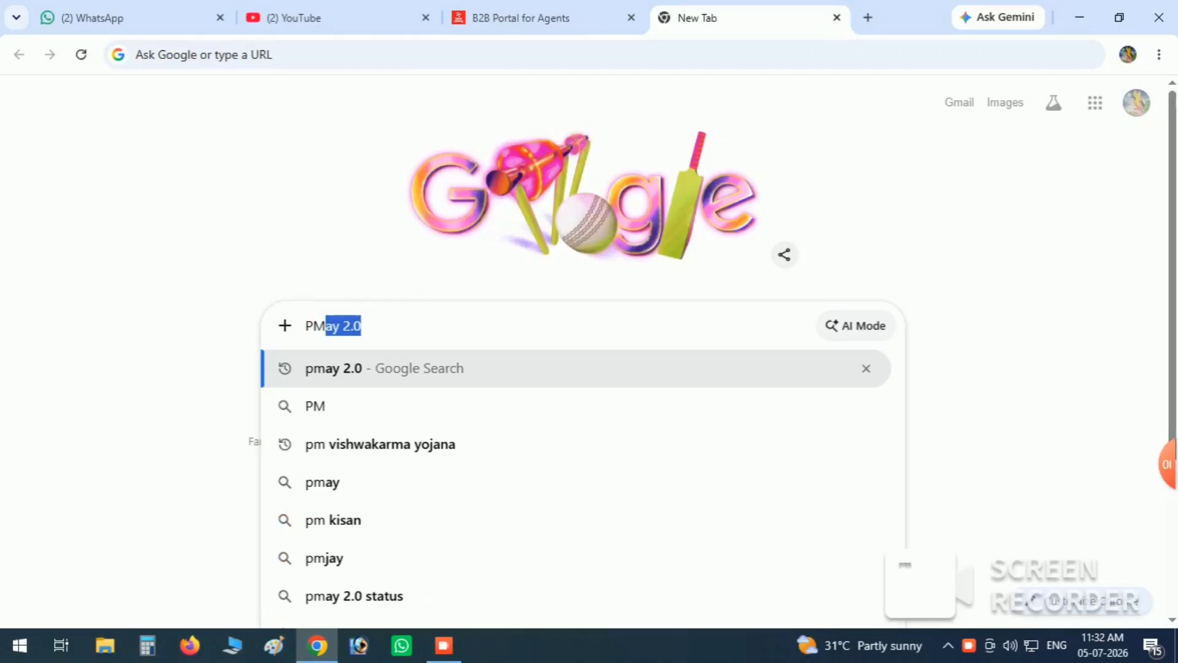
{"action": "key", "text": "Return"}
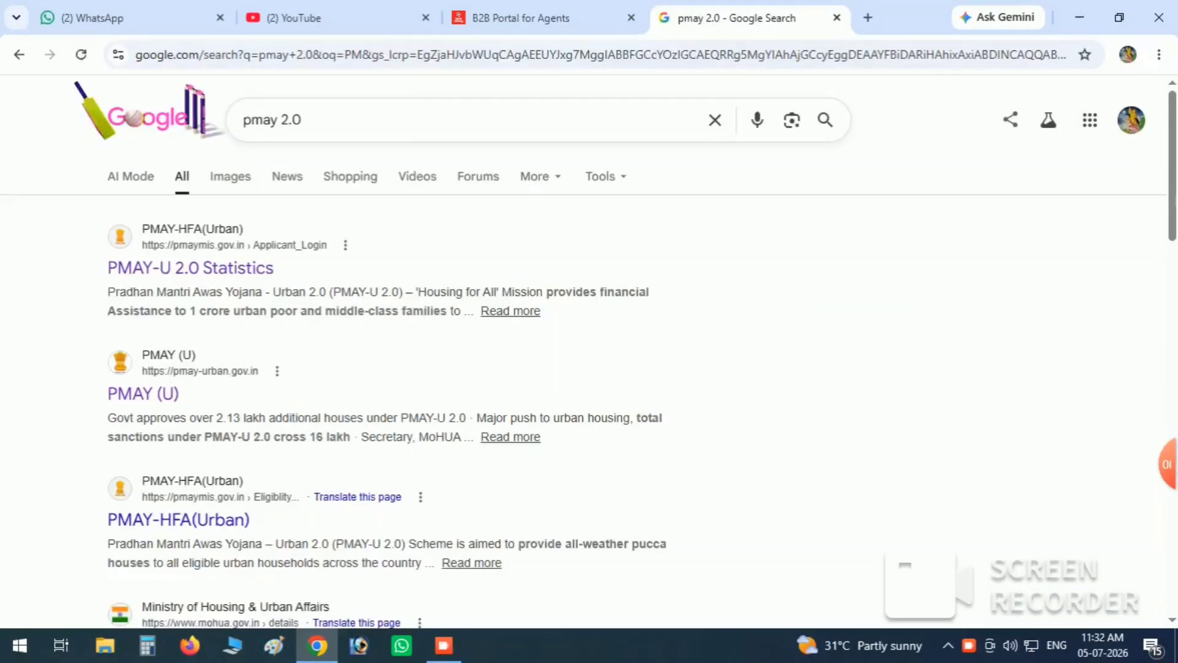
{"action": "left_click", "coordinate": [191, 268]}
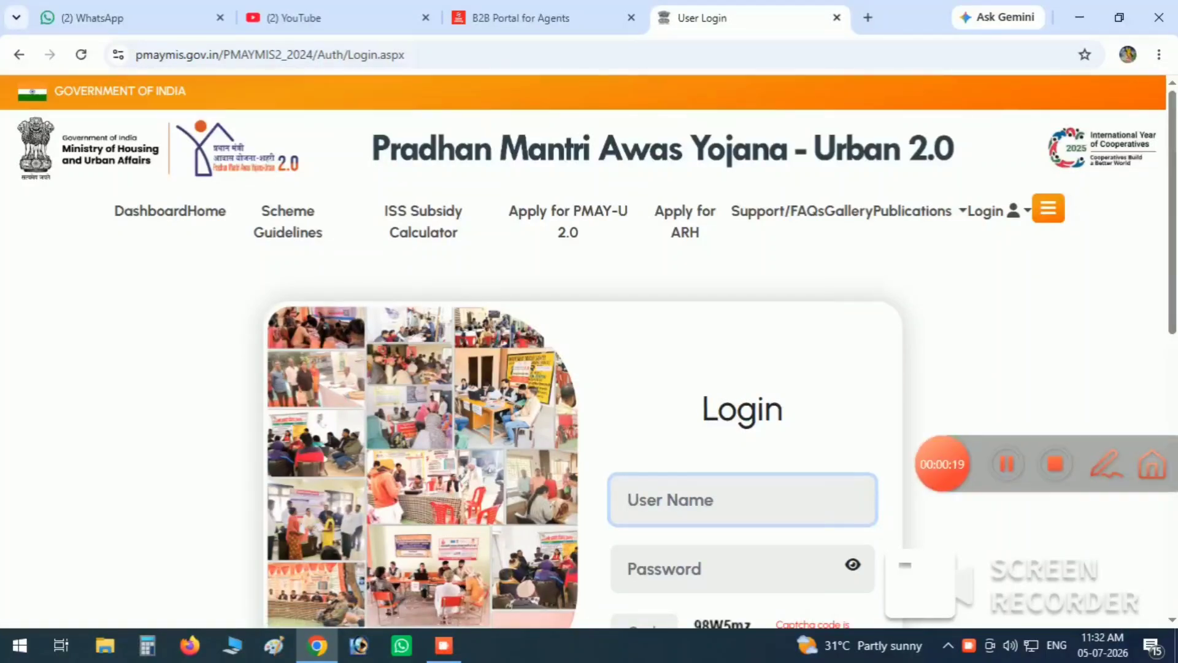
{"action": "left_click", "coordinate": [1151, 466]}
{"action": "left_click", "coordinate": [1149, 359]}
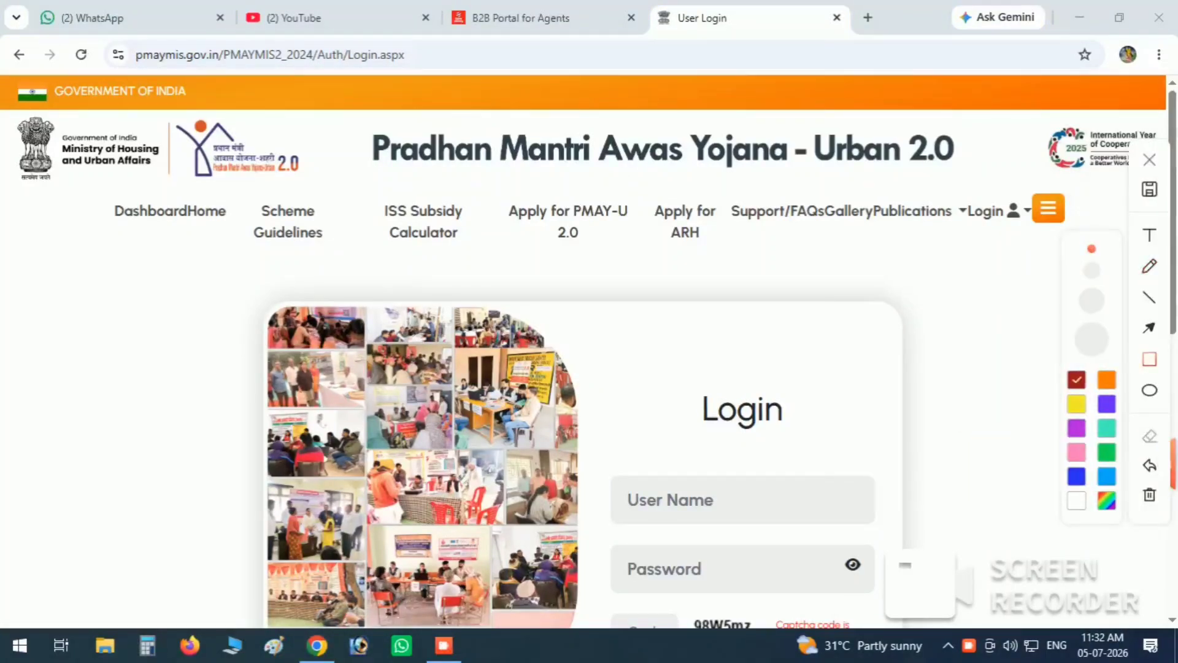
{"action": "mouse_move", "coordinate": [490, 192]}
{"action": "left_mouse_down"}
{"action": "mouse_move", "coordinate": [581, 252]}
{"action": "mouse_move", "coordinate": [650, 252]}
{"action": "left_mouse_up"}
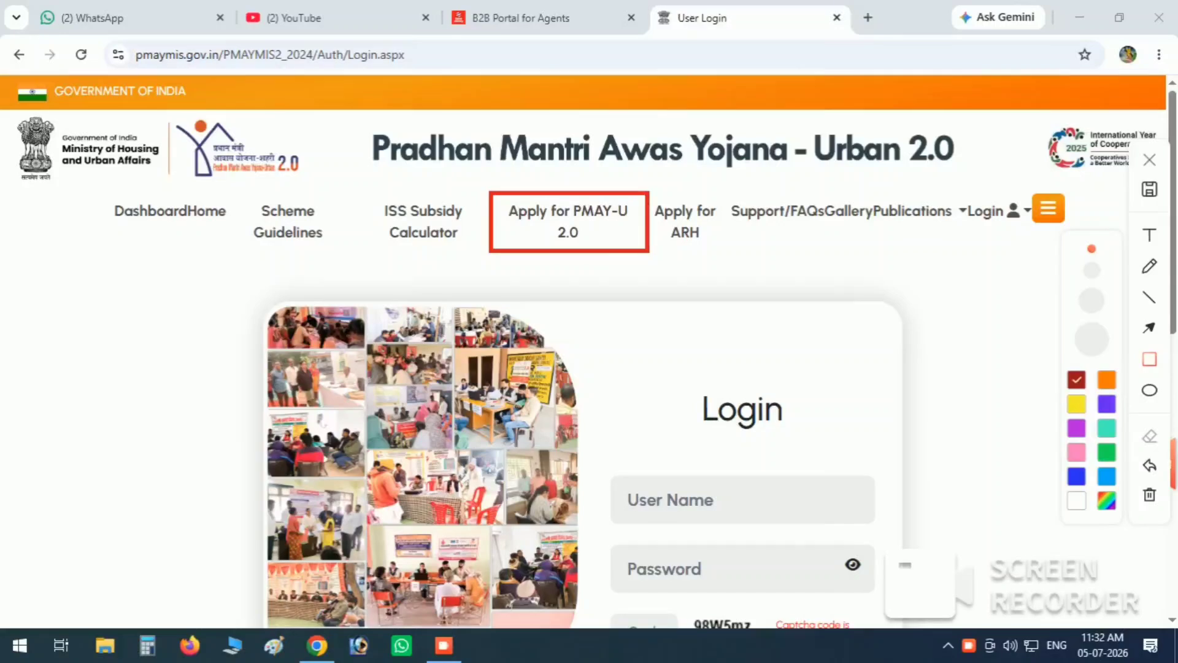
{"action": "left_click", "coordinate": [1150, 465]}
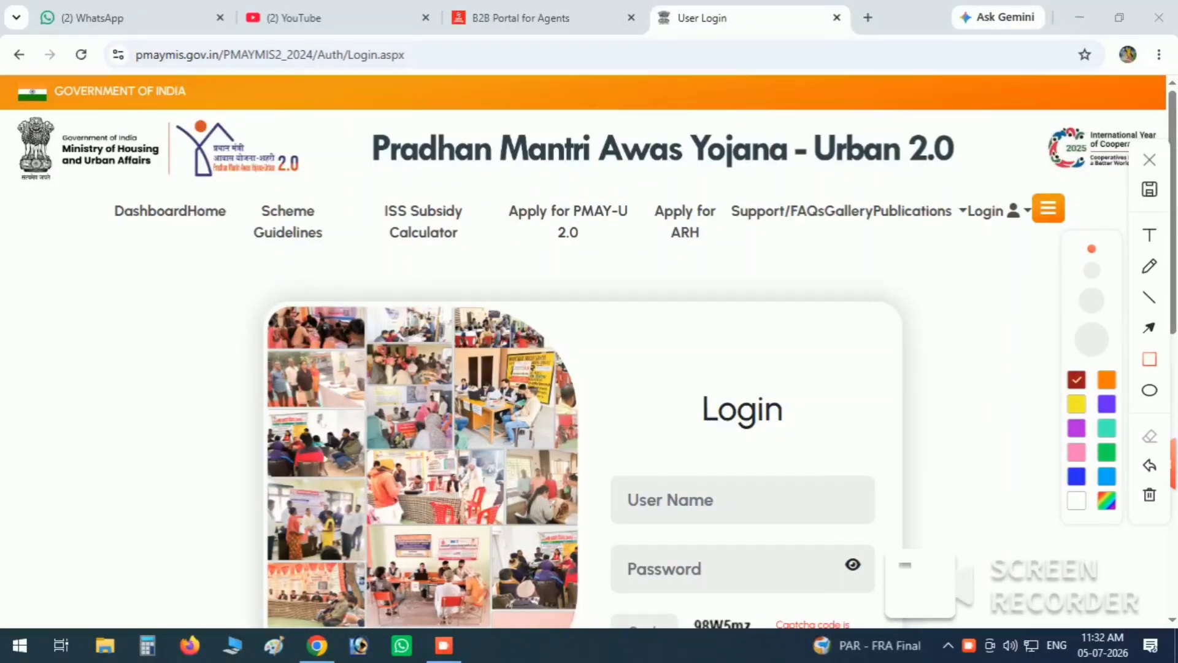
{"action": "left_click", "coordinate": [1150, 160]}
Open the Apply for PMAY-U 2.0 page and review its user instructions through to the end
{"action": "left_click", "coordinate": [567, 221]}
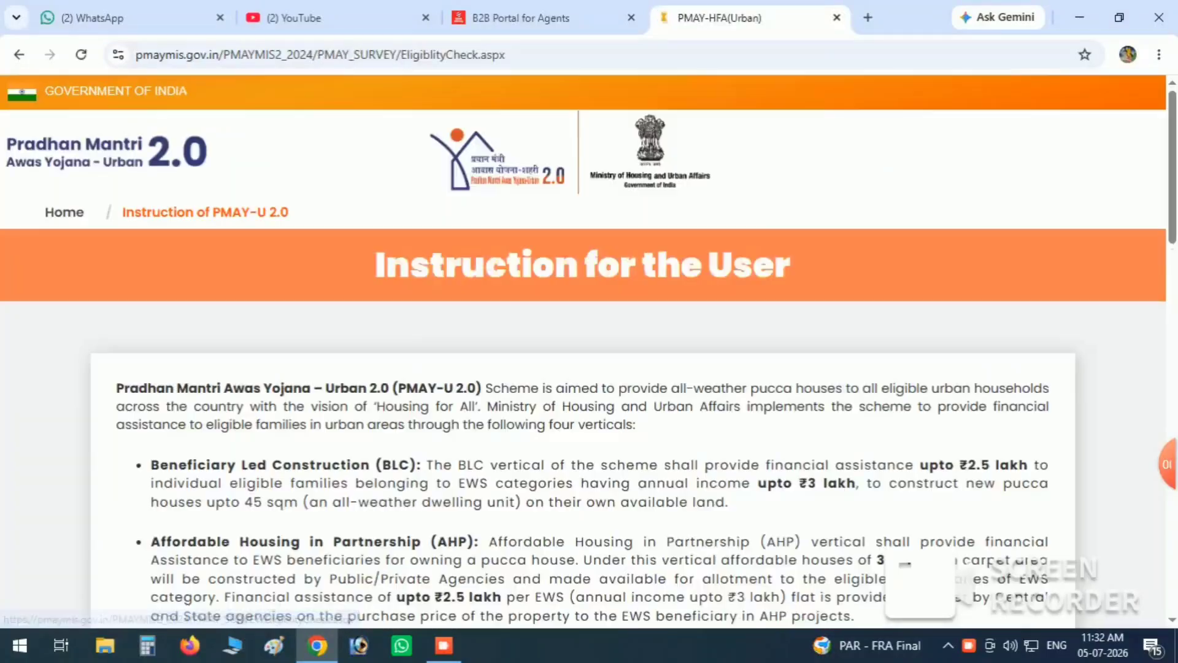
{"action": "scroll", "coordinate": [589, 353], "scroll_direction": "down", "scroll_amount": 12}
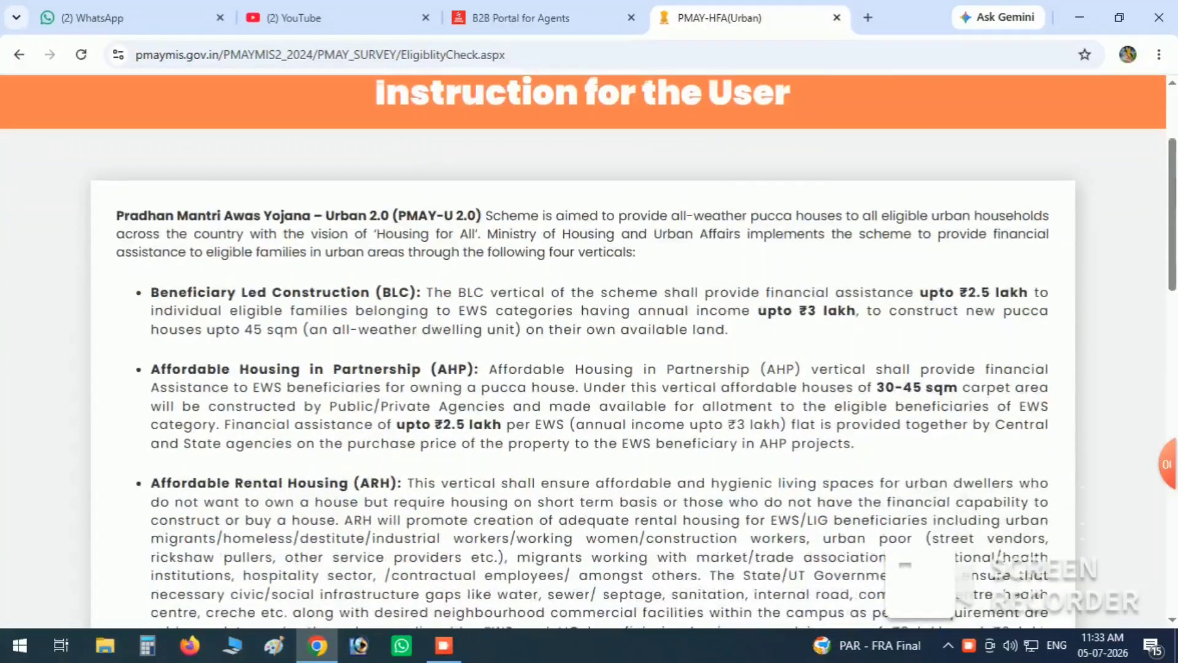
{"action": "scroll", "coordinate": [589, 353], "scroll_direction": "up", "scroll_amount": 7}
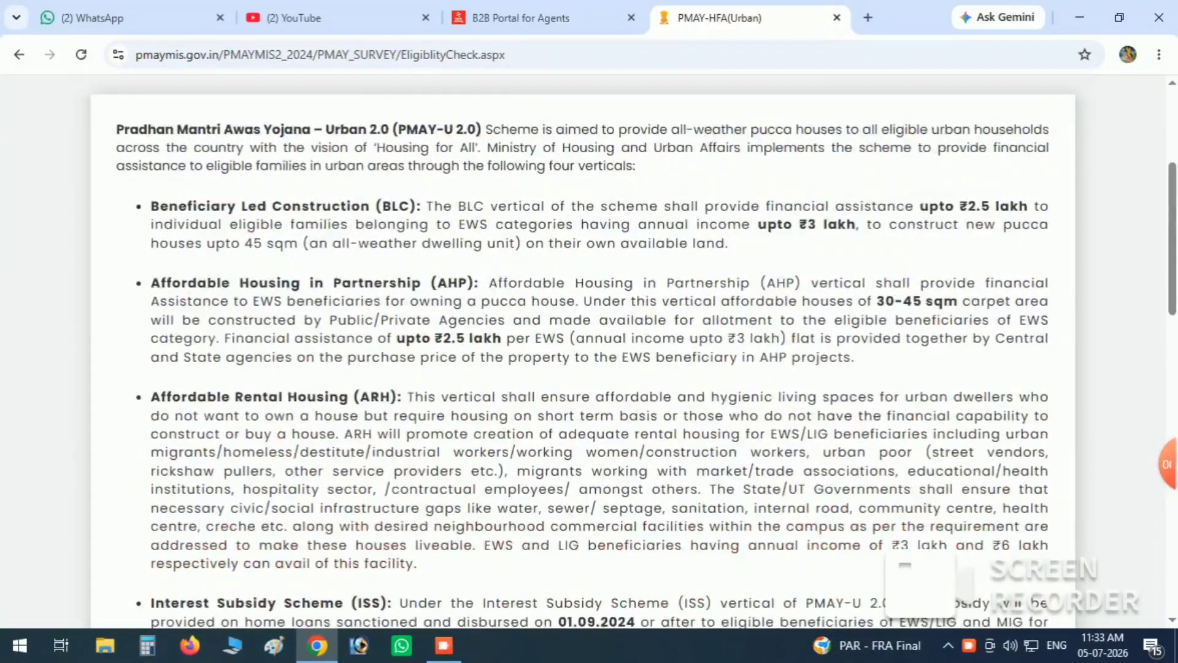
{"action": "scroll", "coordinate": [589, 353], "scroll_direction": "up", "scroll_amount": 1}
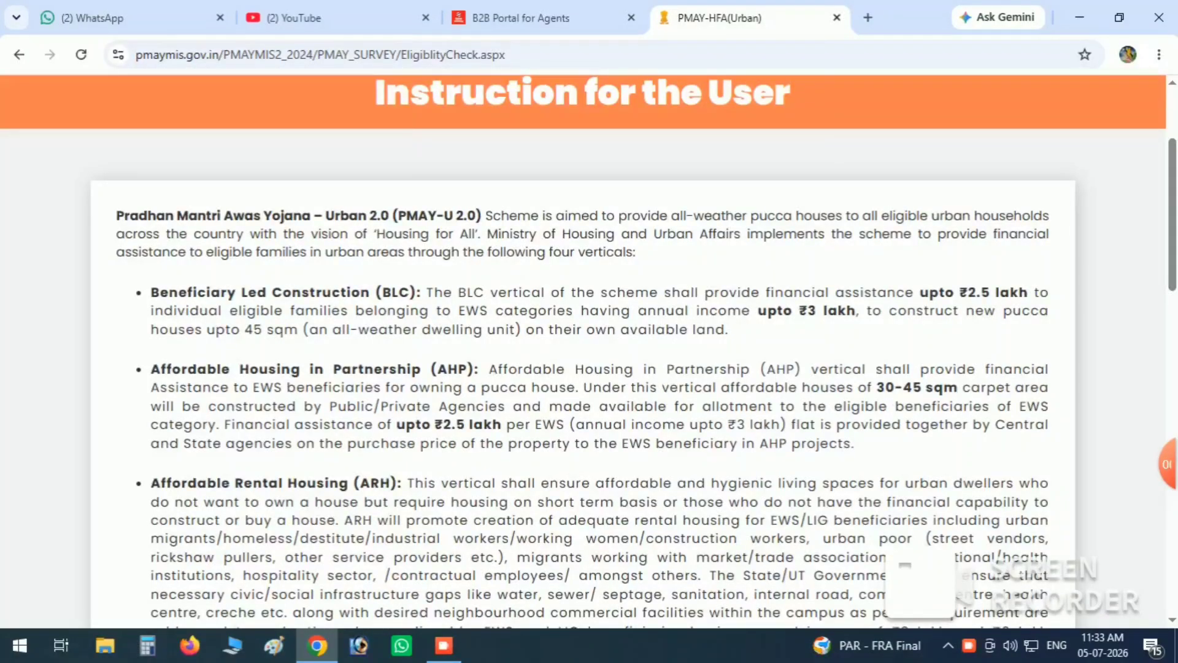
{"action": "scroll", "coordinate": [589, 353], "scroll_direction": "down", "scroll_amount": 8}
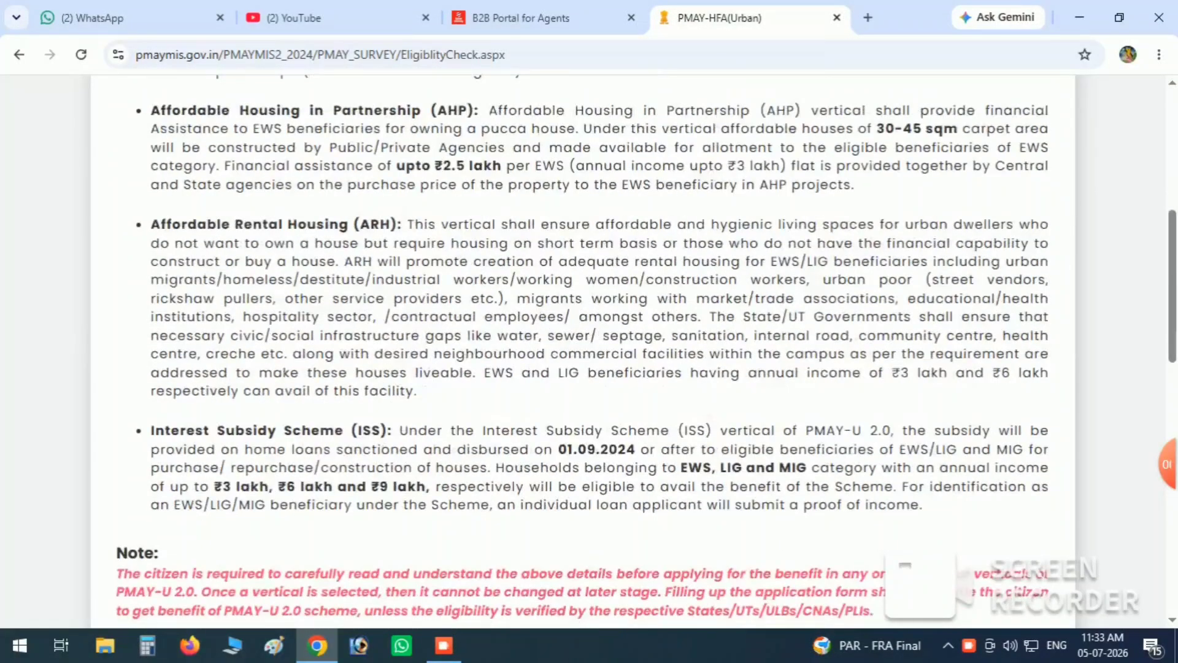
{"action": "scroll", "coordinate": [581, 345], "scroll_direction": "down", "scroll_amount": 12}
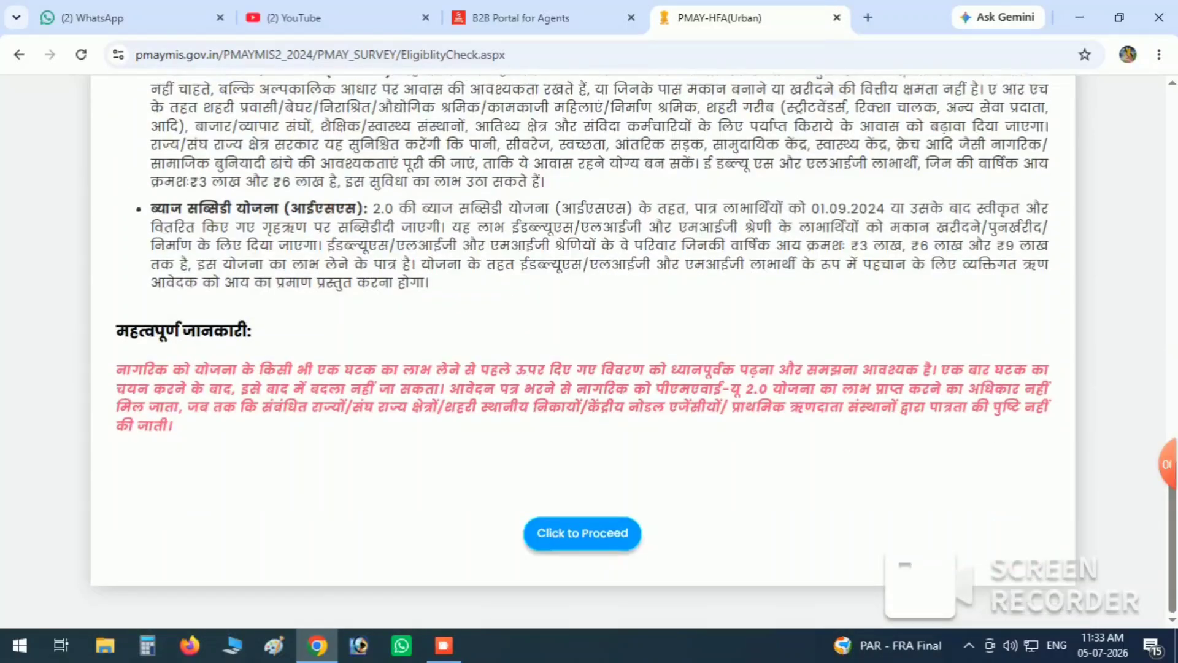
{"action": "left_click", "coordinate": [1106, 465]}
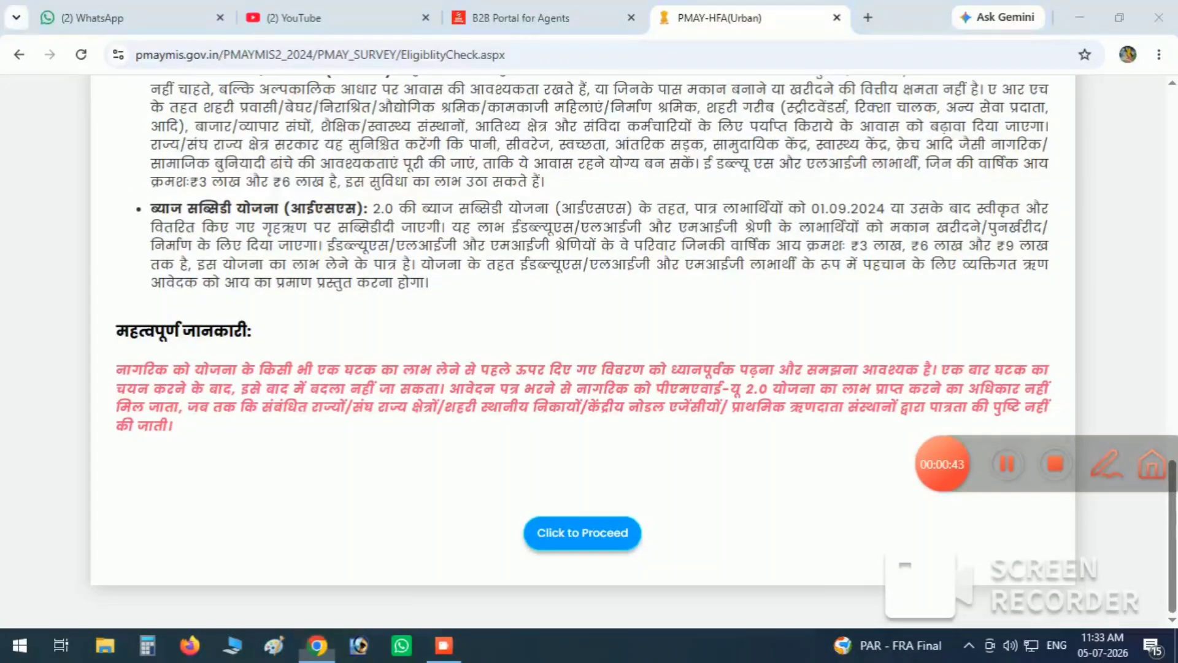
{"action": "left_click", "coordinate": [1150, 359]}
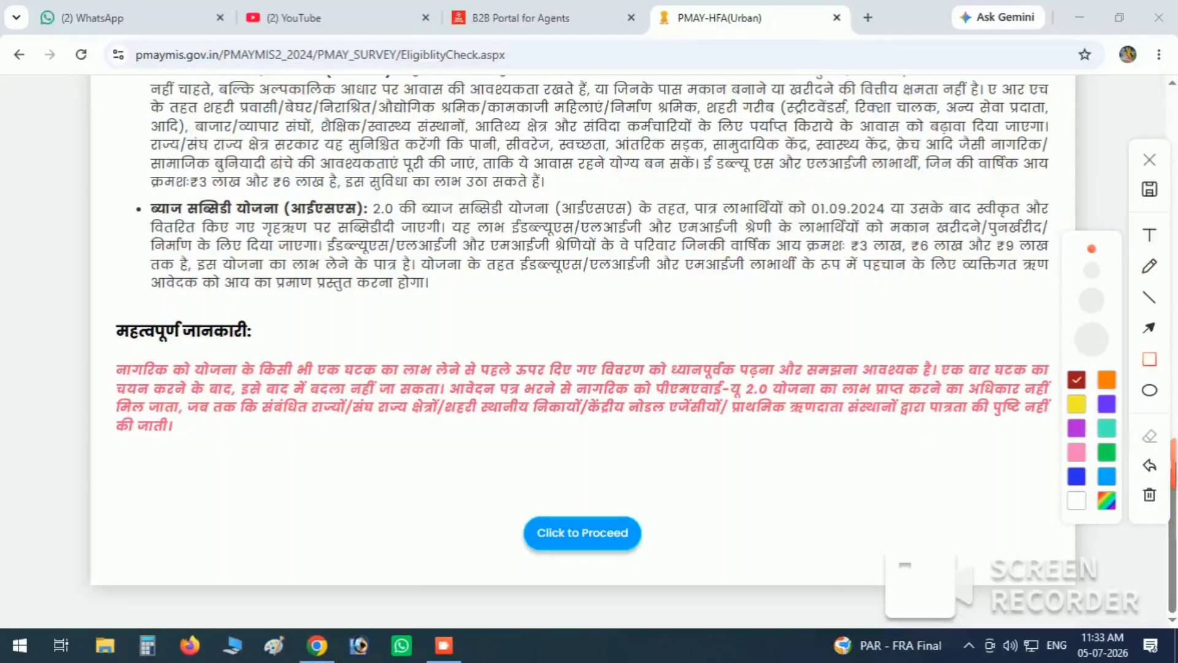
{"action": "mouse_move", "coordinate": [507, 491]}
{"action": "left_mouse_down"}
{"action": "mouse_move", "coordinate": [621, 565]}
{"action": "mouse_move", "coordinate": [673, 566]}
{"action": "left_mouse_up"}
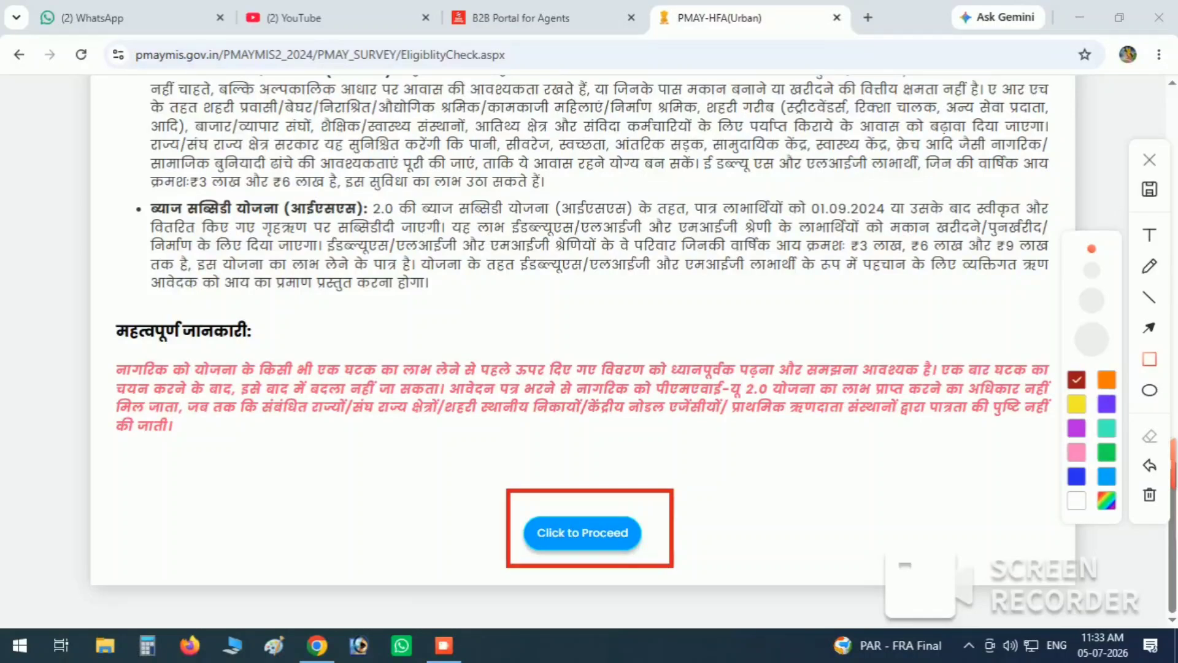
{"action": "mouse_move", "coordinate": [500, 480]}
{"action": "left_mouse_down"}
{"action": "mouse_move", "coordinate": [606, 576]}
{"action": "mouse_move", "coordinate": [725, 576]}
{"action": "left_mouse_up"}
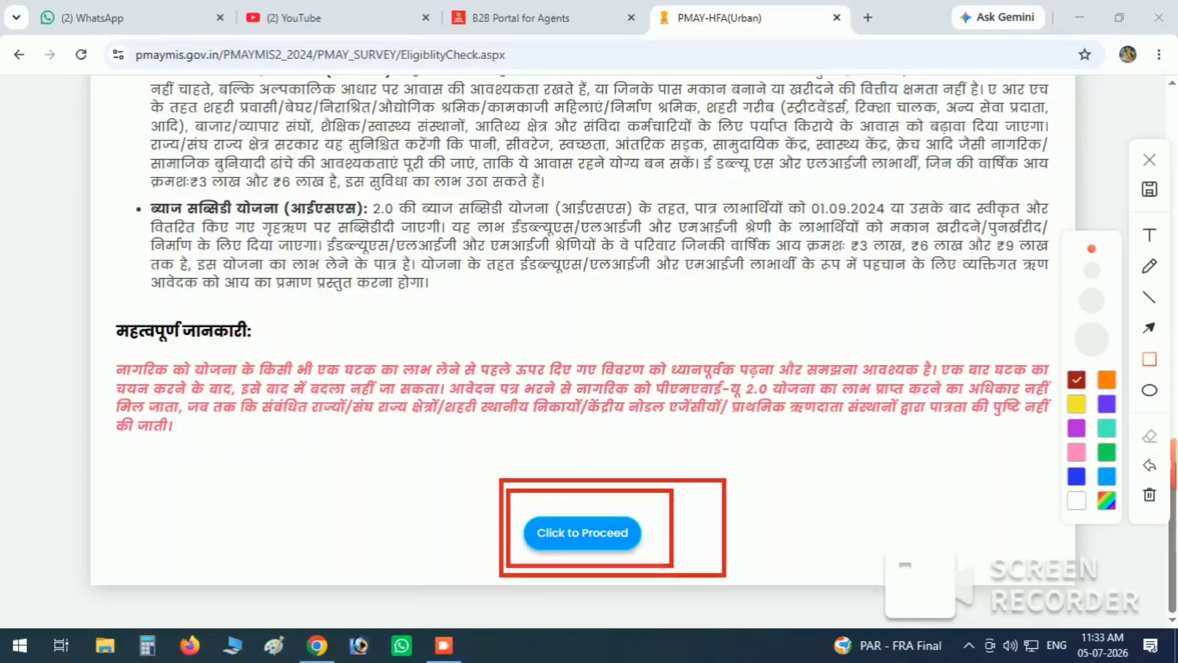
{"action": "left_click", "coordinate": [1149, 466]}
{"action": "left_click", "coordinate": [1149, 466]}
{"action": "left_click", "coordinate": [1150, 160]}
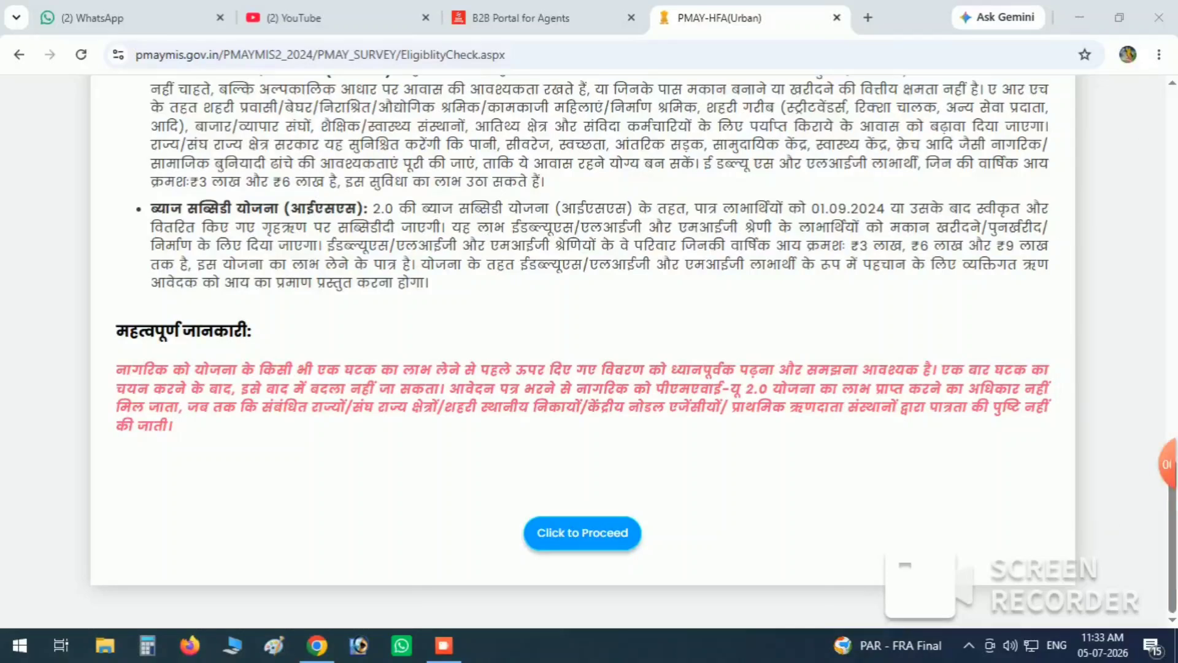
Proceed past the instructions to the Documents page and review the list of required documents
{"action": "left_click", "coordinate": [583, 533]}
{"action": "scroll", "coordinate": [583, 352], "scroll_direction": "down", "scroll_amount": 3}
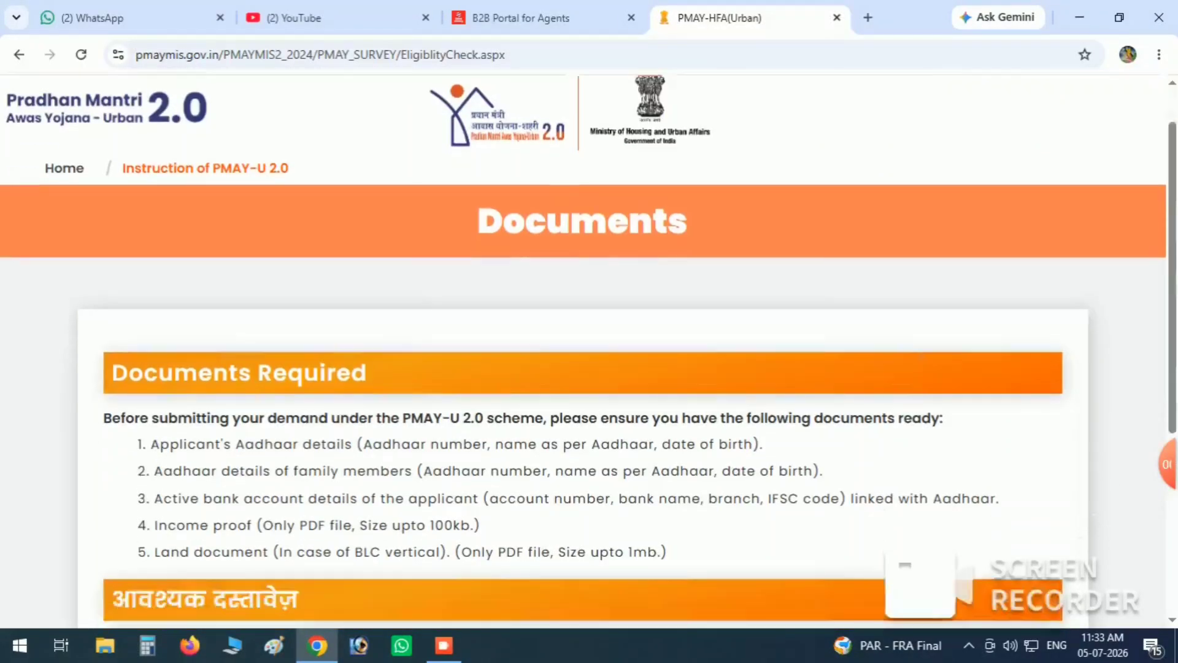
{"action": "scroll", "coordinate": [583, 352], "scroll_direction": "down", "scroll_amount": 1}
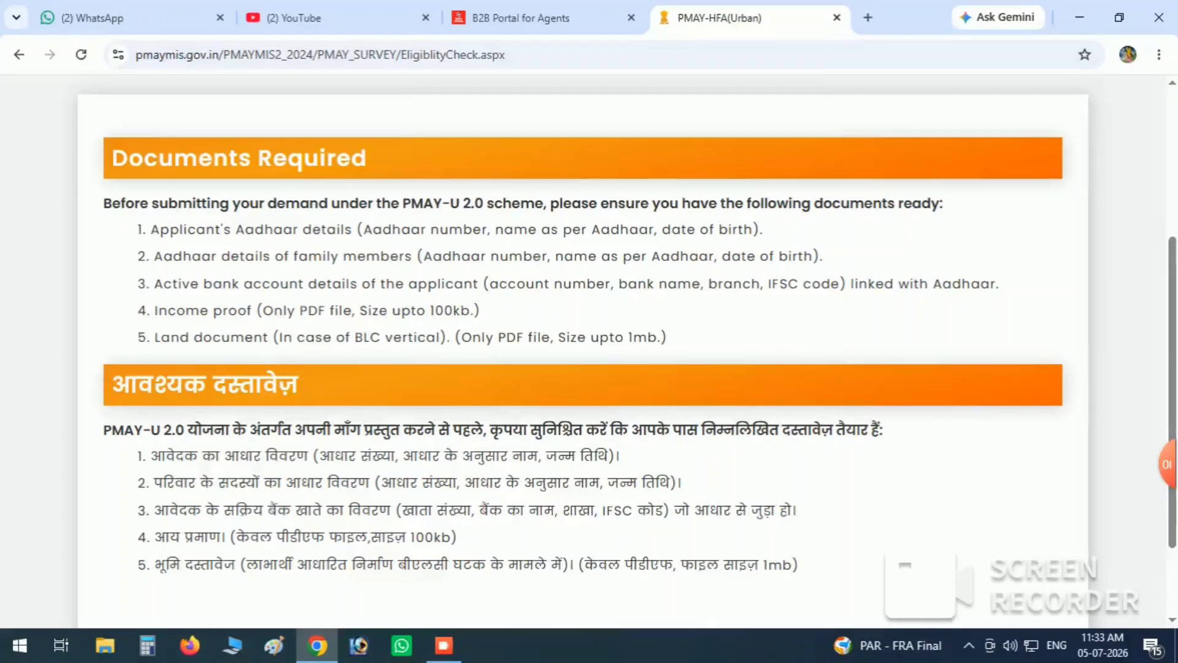
{"action": "scroll", "coordinate": [583, 351], "scroll_direction": "down", "scroll_amount": 1}
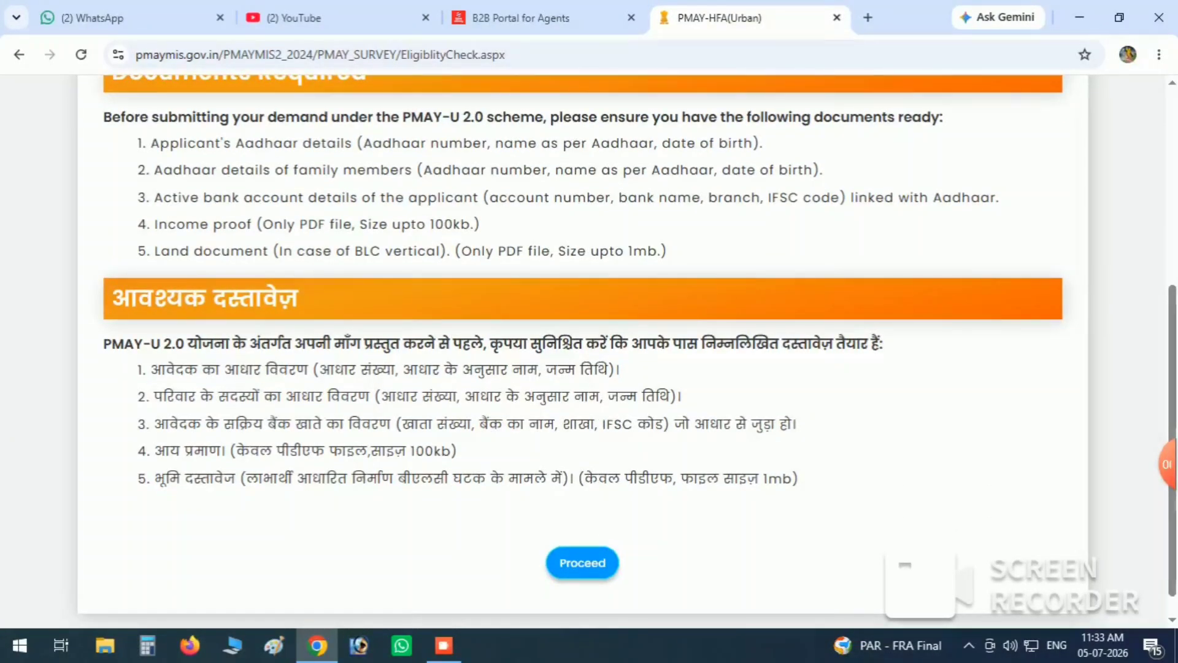
{"action": "mouse_move", "coordinate": [1168, 464]}
{"action": "left_click", "coordinate": [1107, 464]}
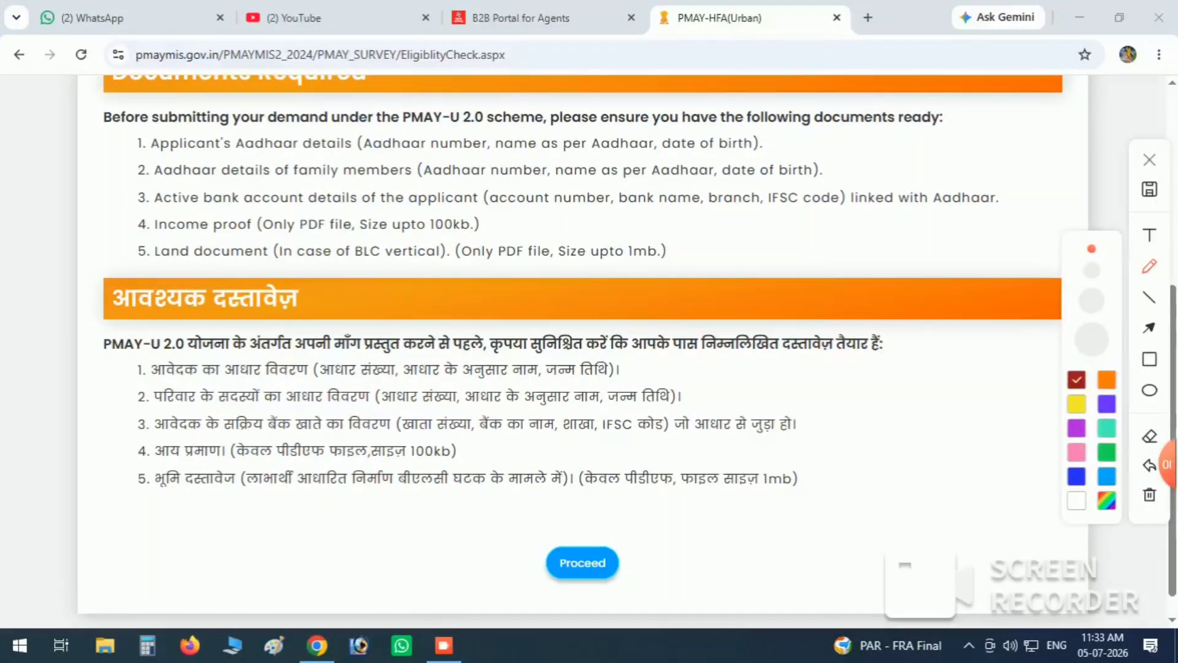
{"action": "left_click", "coordinate": [1149, 359]}
{"action": "mouse_move", "coordinate": [530, 526]}
{"action": "left_mouse_down"}
{"action": "mouse_move", "coordinate": [567, 580]}
{"action": "mouse_move", "coordinate": [652, 593]}
{"action": "left_mouse_up"}
{"action": "mouse_move", "coordinate": [518, 521]}
{"action": "left_mouse_down"}
{"action": "mouse_move", "coordinate": [553, 604]}
{"action": "mouse_move", "coordinate": [685, 607]}
{"action": "left_mouse_up"}
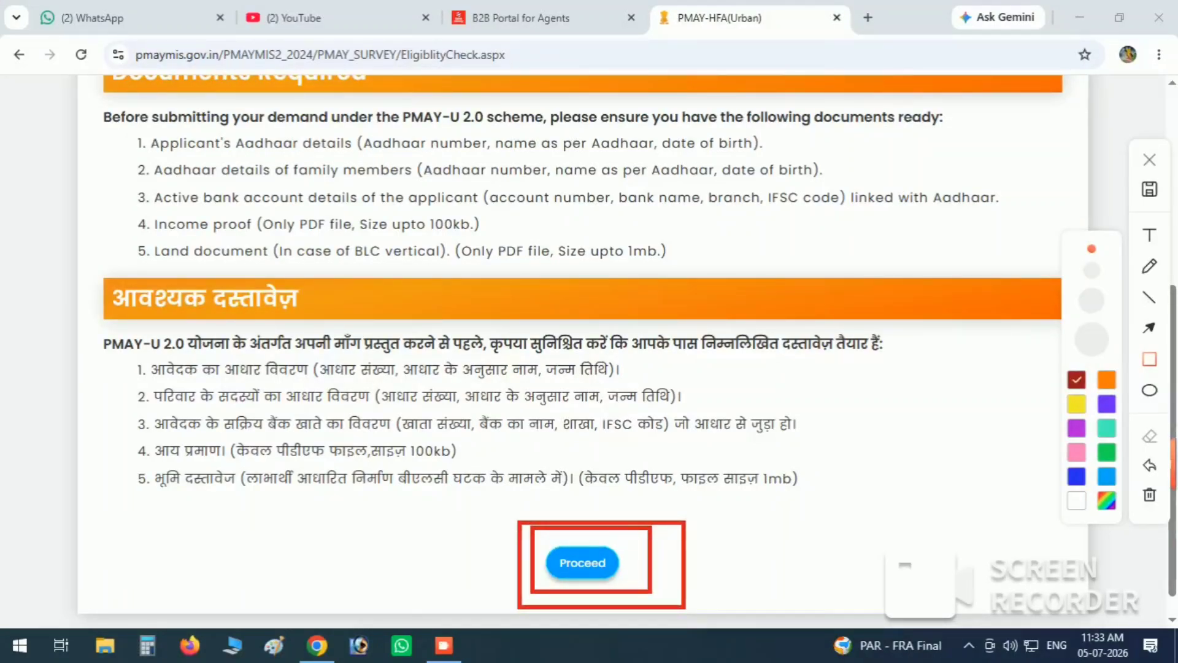
{"action": "left_click", "coordinate": [1149, 465]}
{"action": "left_click", "coordinate": [1150, 465]}
{"action": "left_click", "coordinate": [1149, 160]}
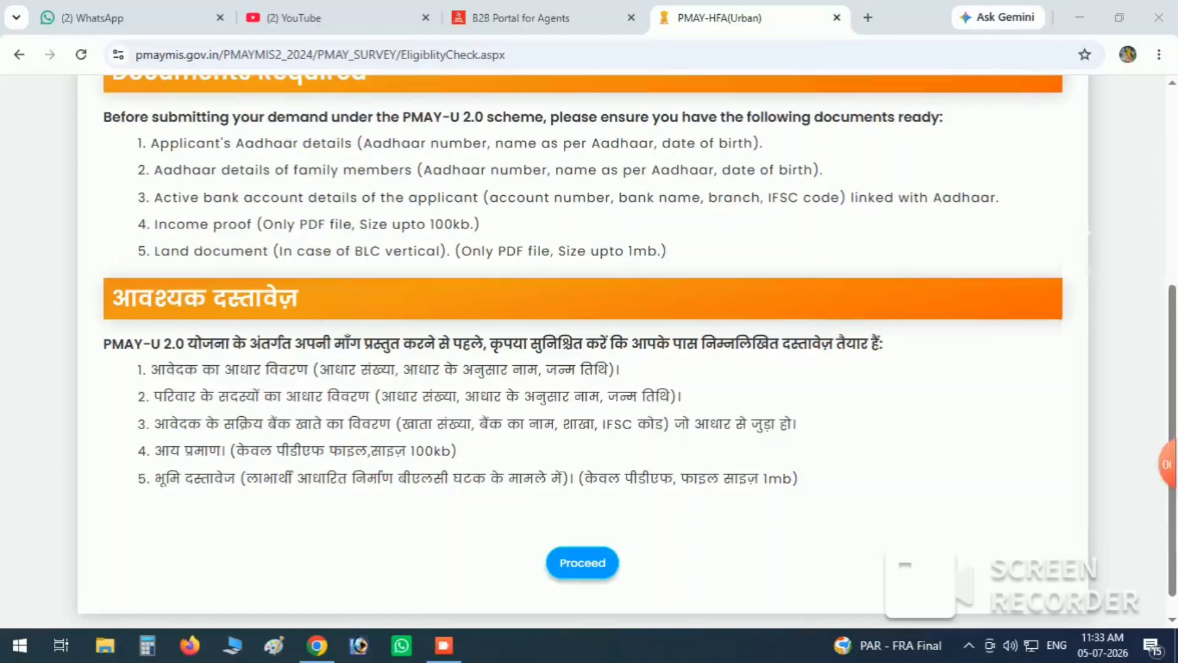
Proceed from the required documents to the Pre-requisite Parameters/Eligibility Check form and look over its questions
{"action": "left_click", "coordinate": [583, 562]}
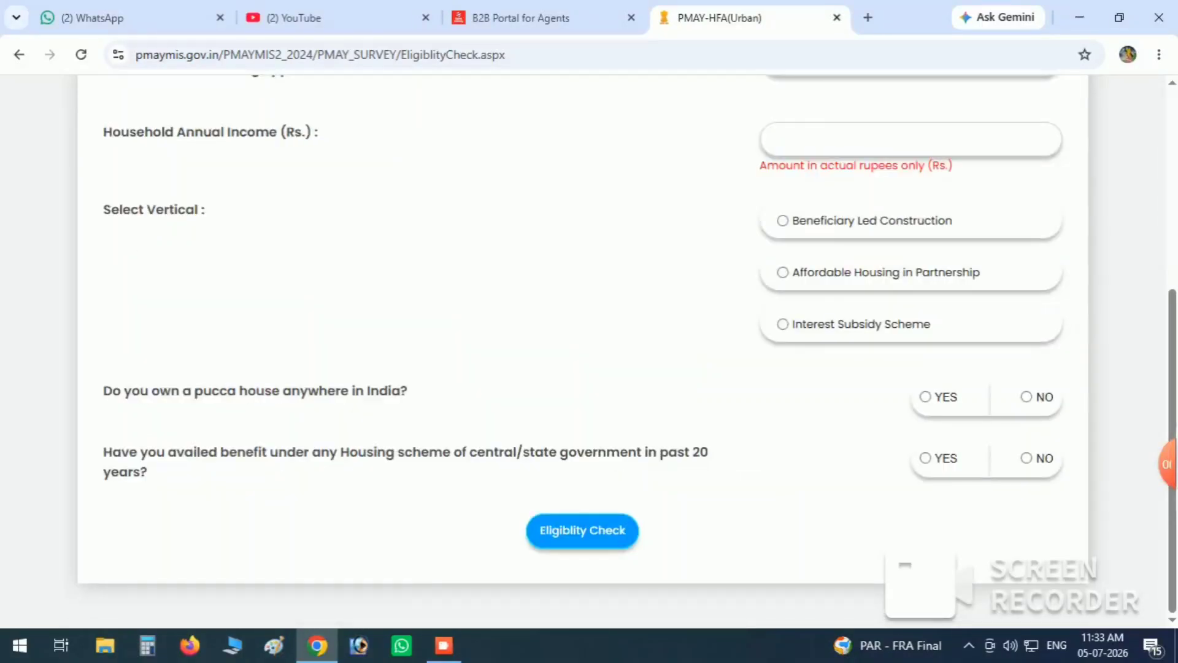
{"action": "scroll", "coordinate": [590, 344], "scroll_direction": "up", "scroll_amount": 3}
{"action": "scroll", "coordinate": [589, 344], "scroll_direction": "up", "scroll_amount": 2}
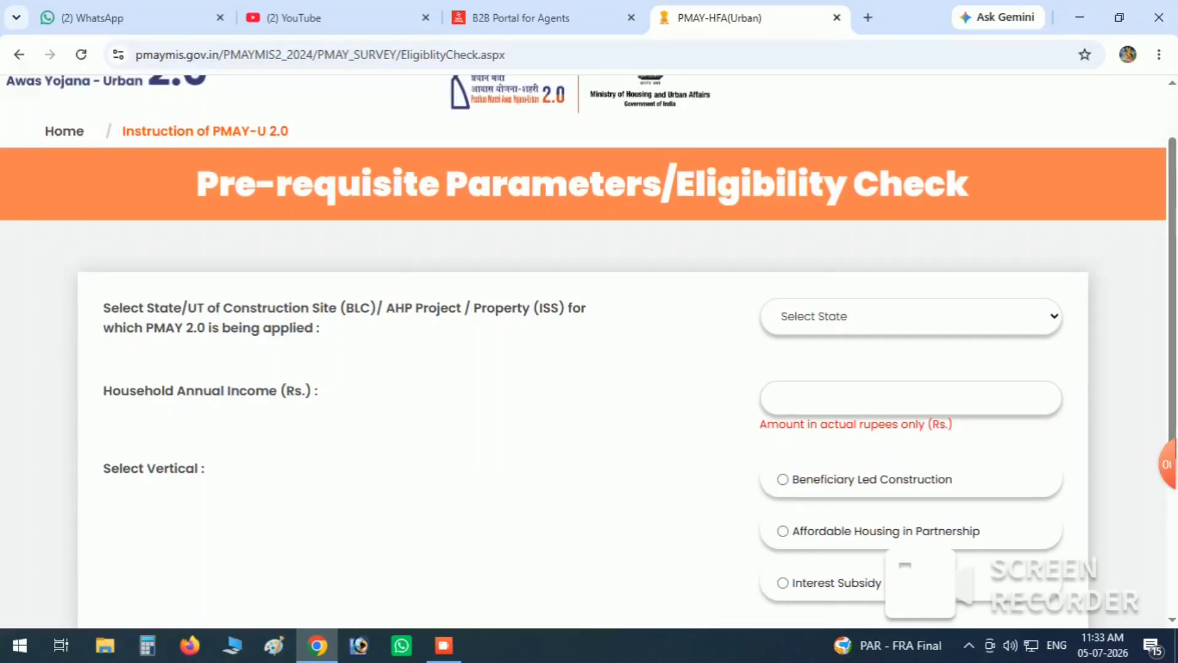
{"action": "scroll", "coordinate": [589, 344], "scroll_direction": "down", "scroll_amount": 2}
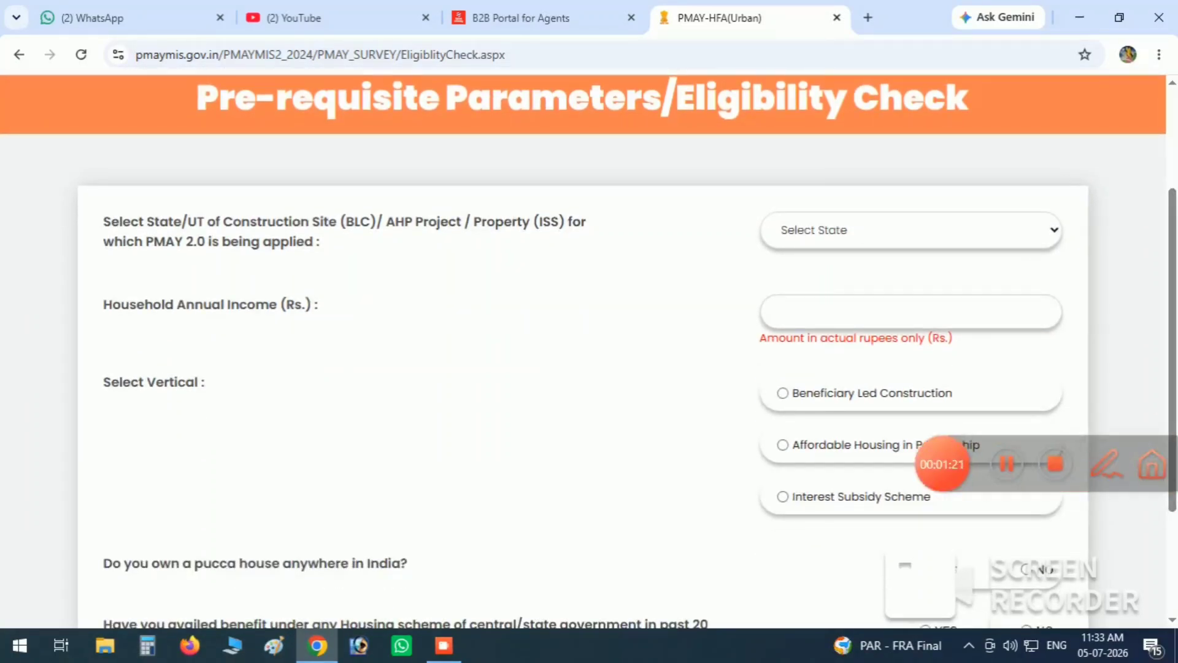
Choose West Bengal as the State/UT for which PMAY 2.0 is being applied
{"action": "left_click", "coordinate": [911, 230]}
{"action": "scroll", "coordinate": [905, 471], "scroll_direction": "down", "scroll_amount": 6}
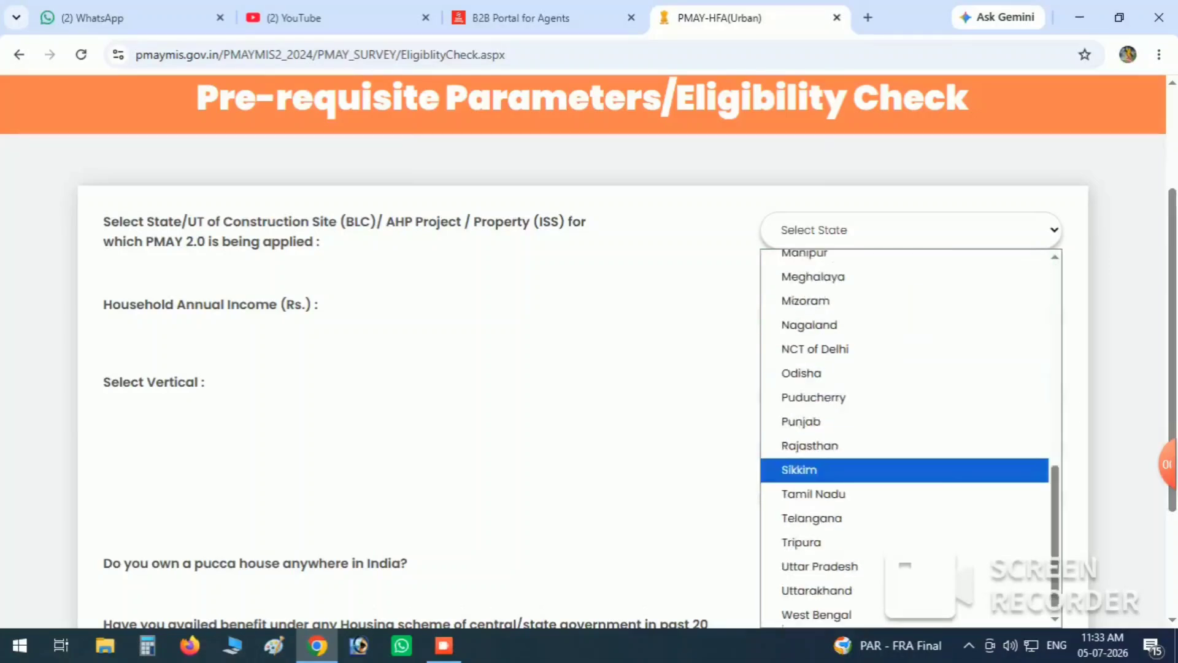
{"action": "scroll", "coordinate": [905, 332], "scroll_direction": "up", "scroll_amount": 6}
{"action": "scroll", "coordinate": [905, 332], "scroll_direction": "down", "scroll_amount": 6}
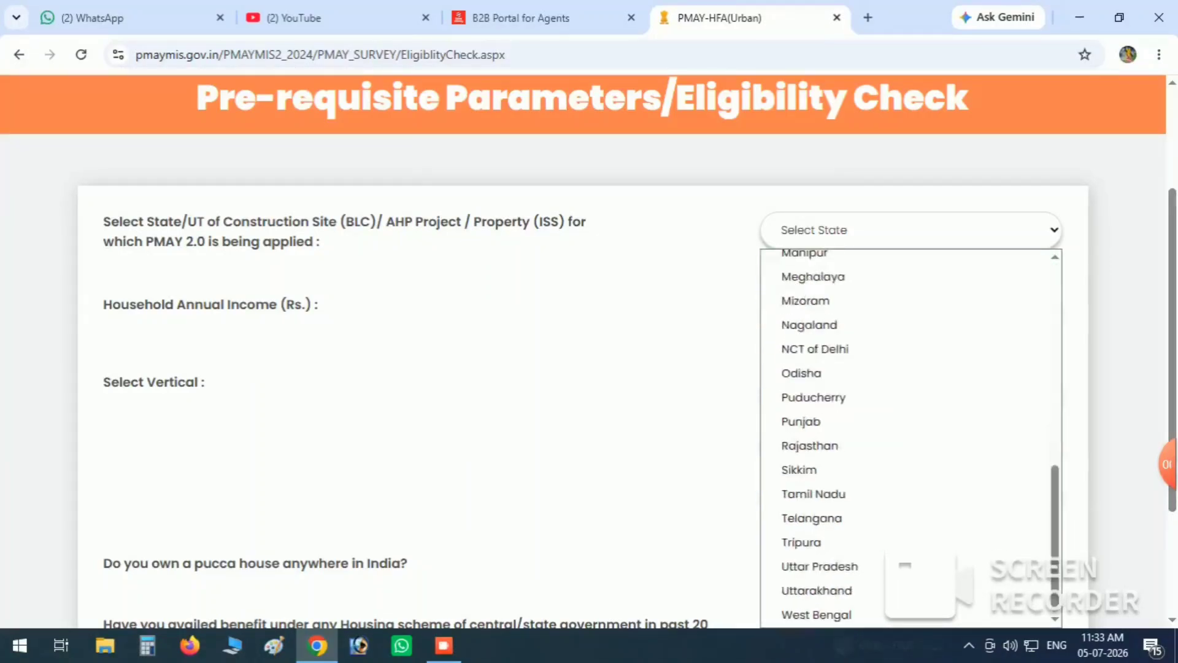
{"action": "left_click", "coordinate": [817, 615]}
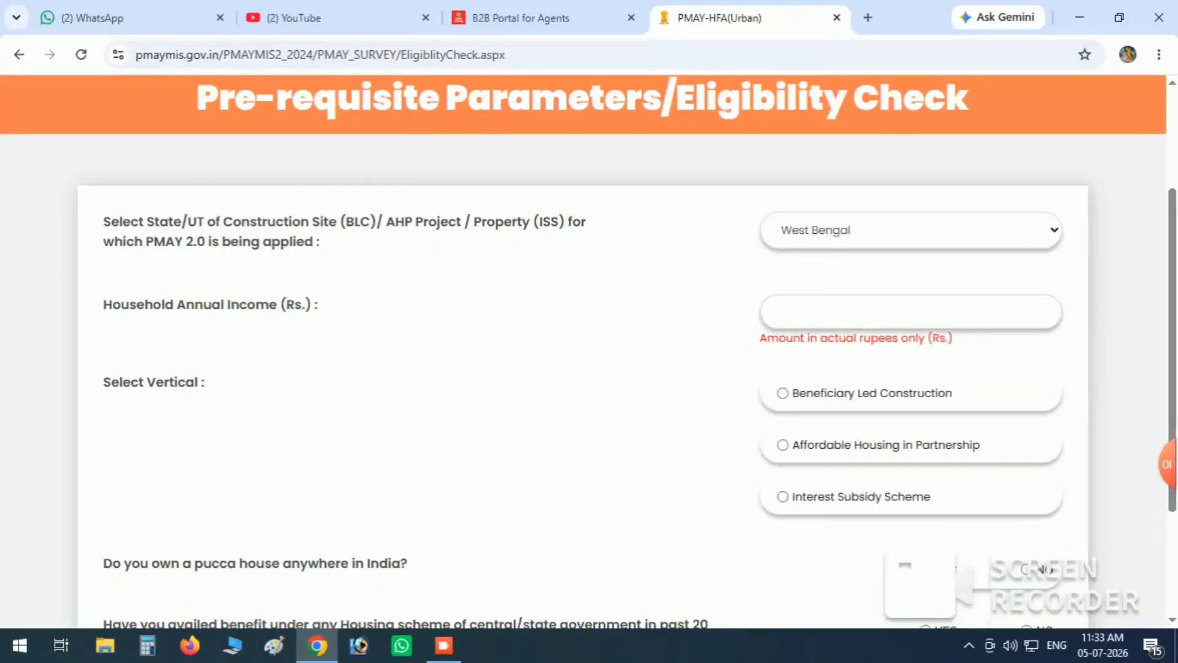
{"action": "mouse_move", "coordinate": [1168, 465]}
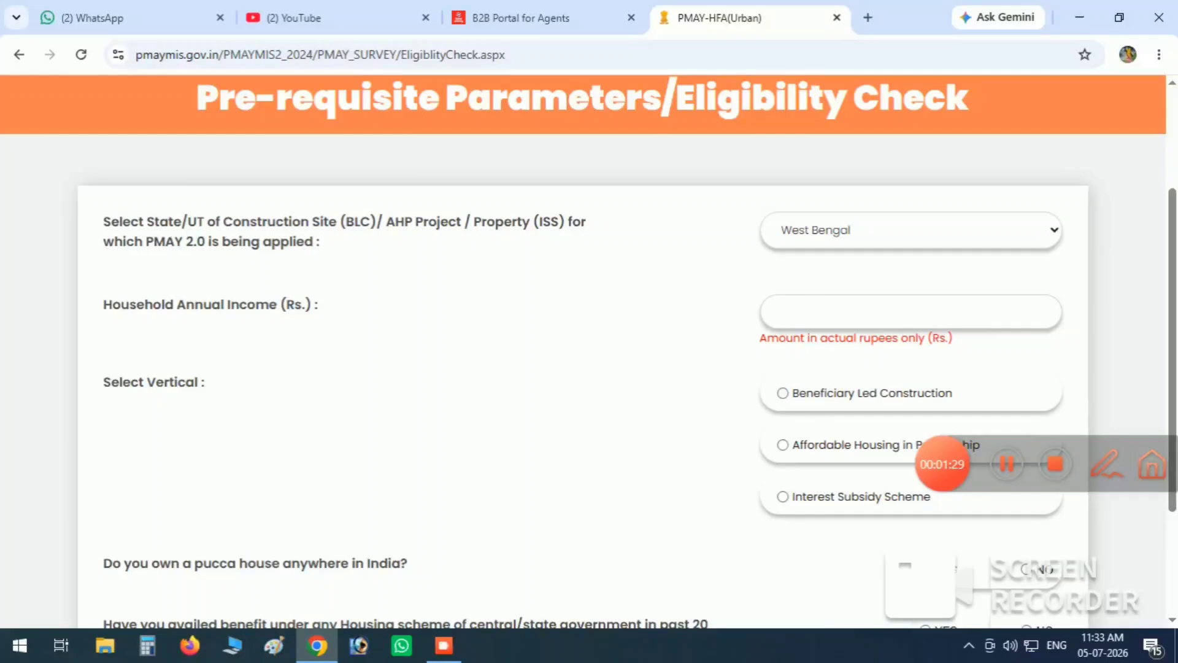
{"action": "left_click", "coordinate": [1107, 465]}
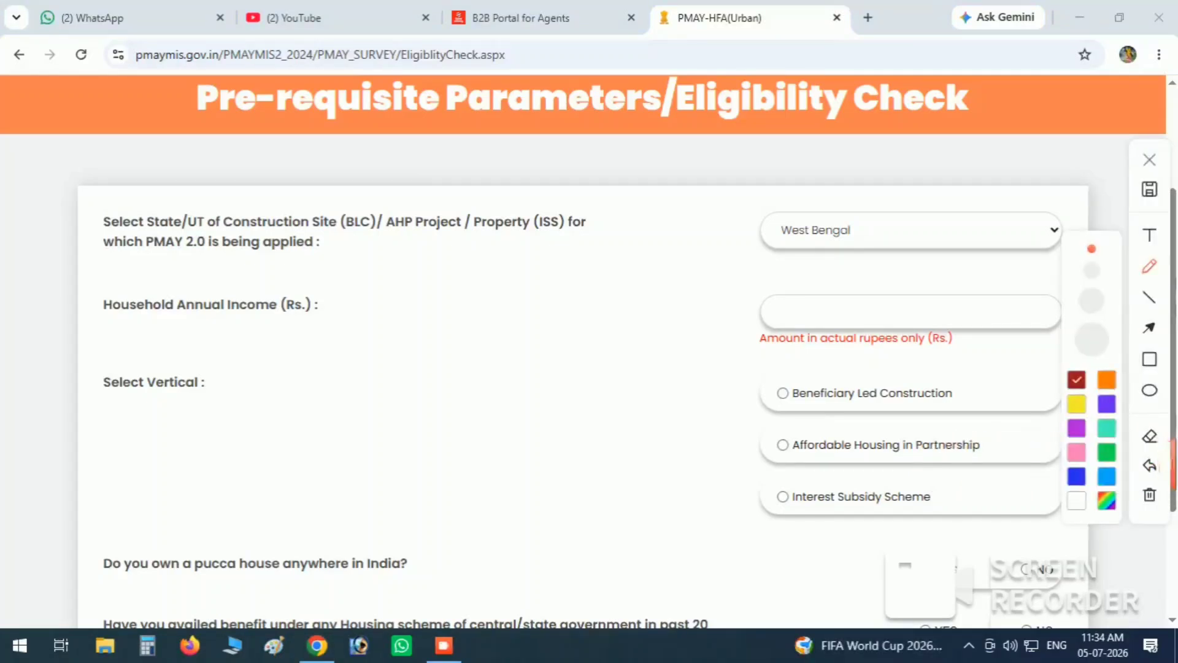
{"action": "left_click", "coordinate": [1149, 359]}
{"action": "mouse_move", "coordinate": [751, 280]}
{"action": "left_mouse_down"}
{"action": "mouse_move", "coordinate": [939, 353]}
{"action": "mouse_move", "coordinate": [1060, 365]}
{"action": "mouse_move", "coordinate": [1058, 356]}
{"action": "left_mouse_up"}
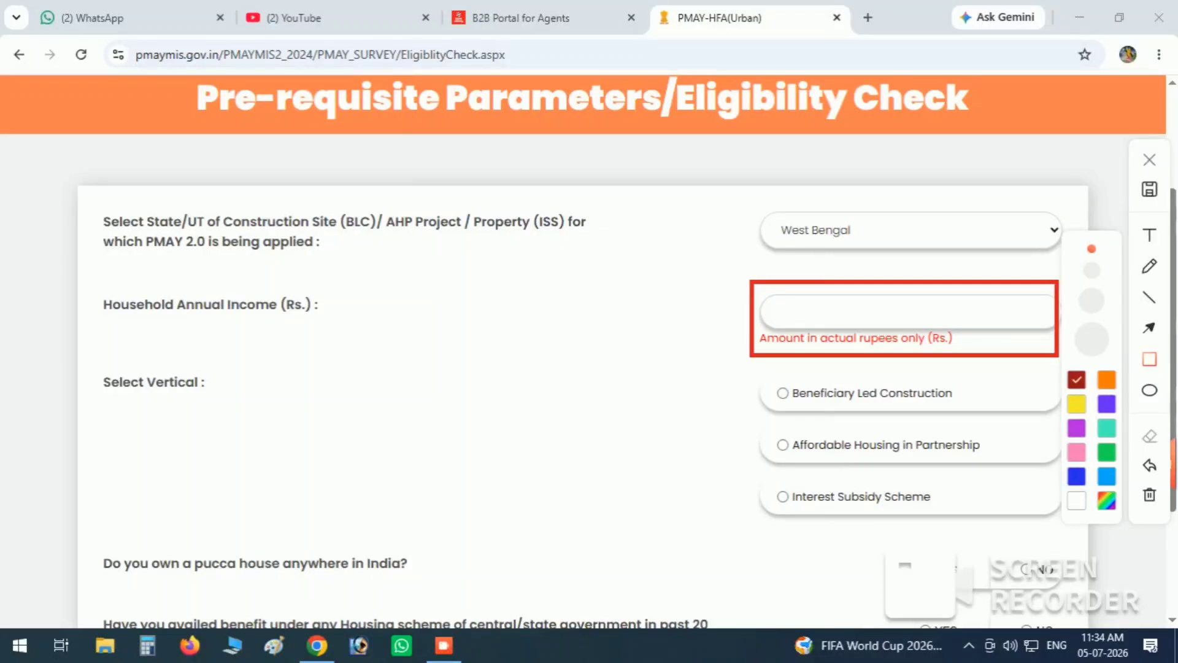
{"action": "left_click", "coordinate": [1149, 160]}
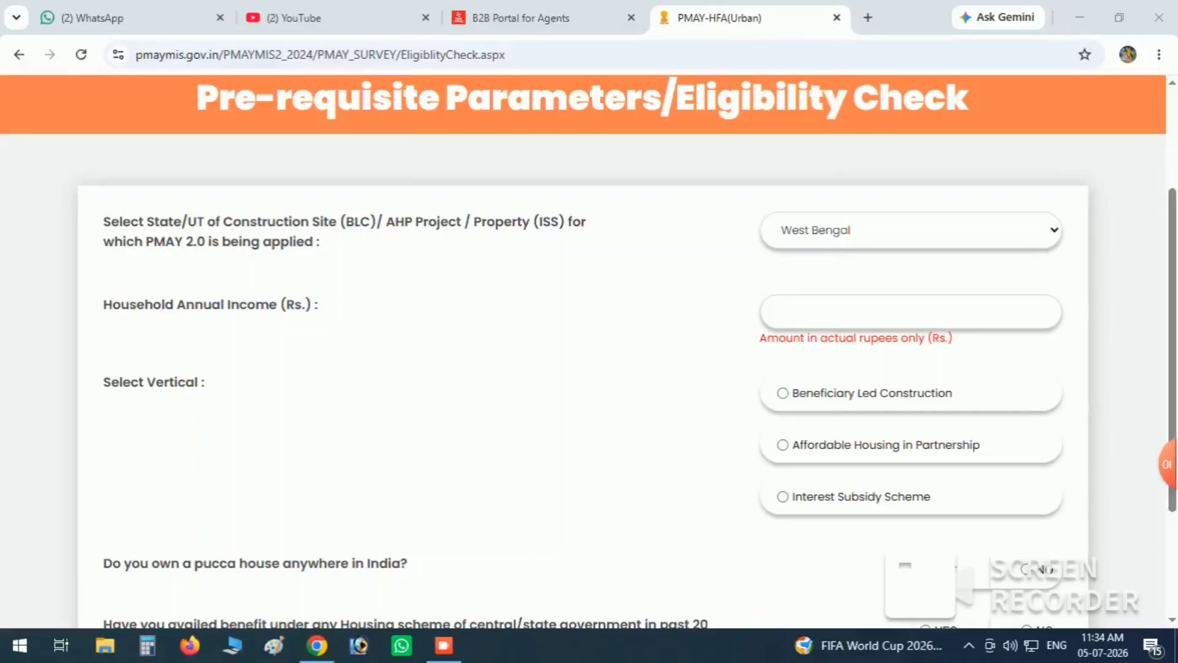
Select Beneficiary Led Construction as the vertical in the eligibility check form
{"action": "left_click", "coordinate": [1149, 467]}
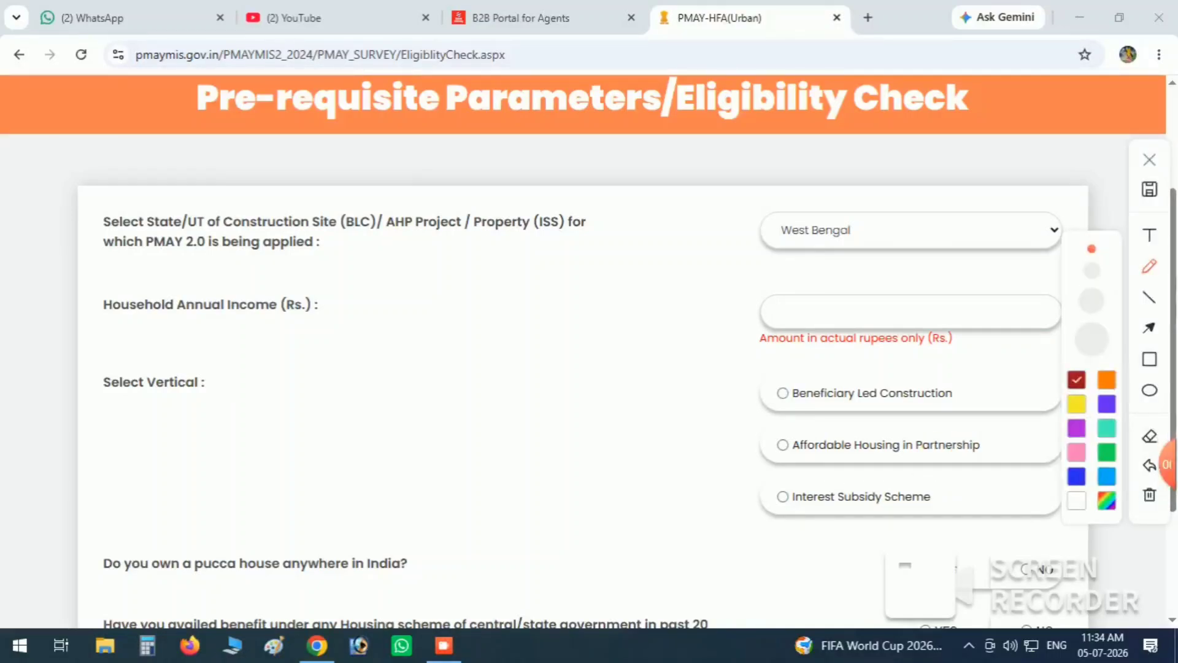
{"action": "mouse_move", "coordinate": [739, 377]}
{"action": "left_mouse_down"}
{"action": "mouse_move", "coordinate": [836, 418]}
{"action": "mouse_move", "coordinate": [999, 410]}
{"action": "left_mouse_up"}
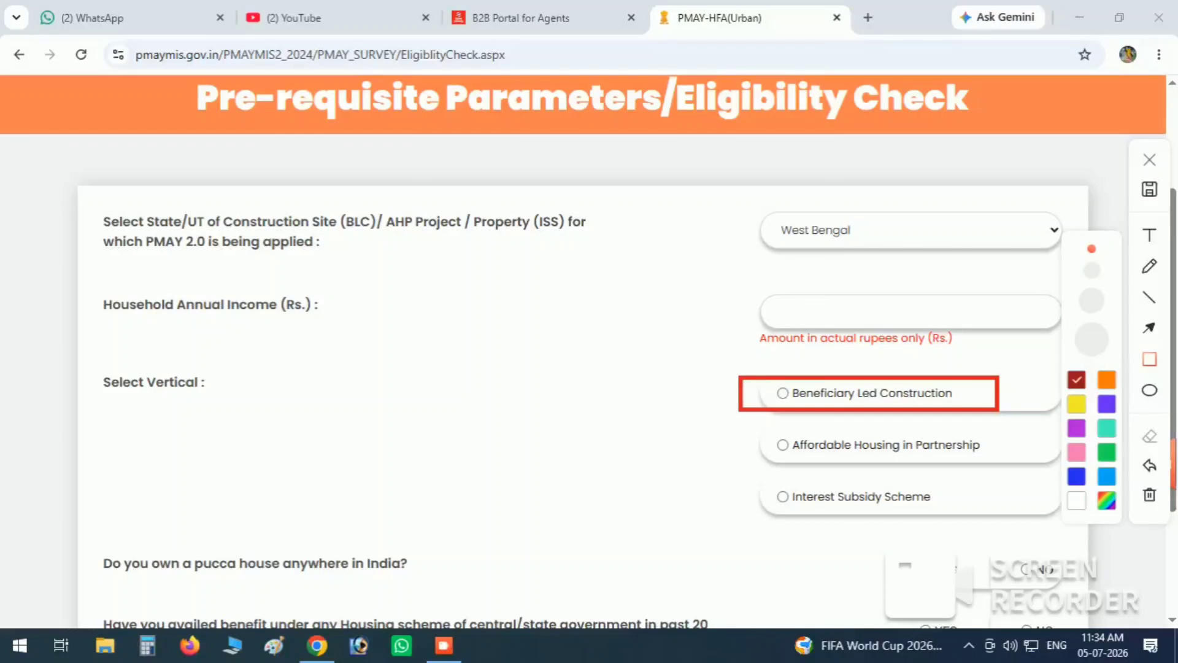
{"action": "left_click", "coordinate": [1150, 160]}
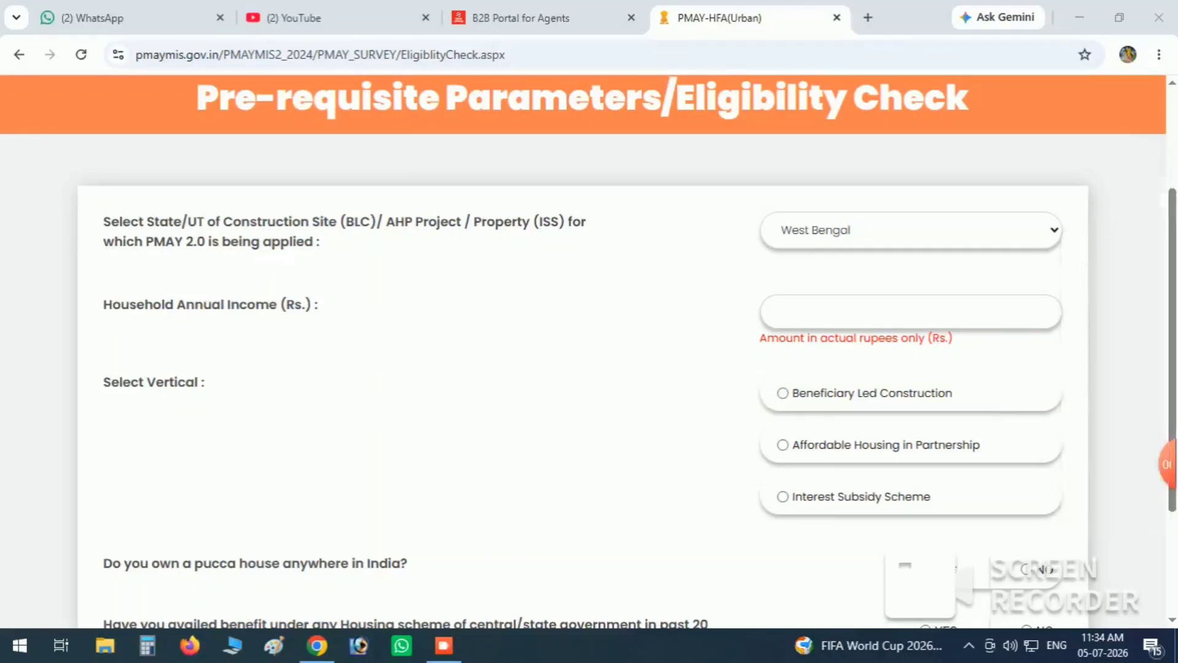
{"action": "left_click", "coordinate": [783, 393]}
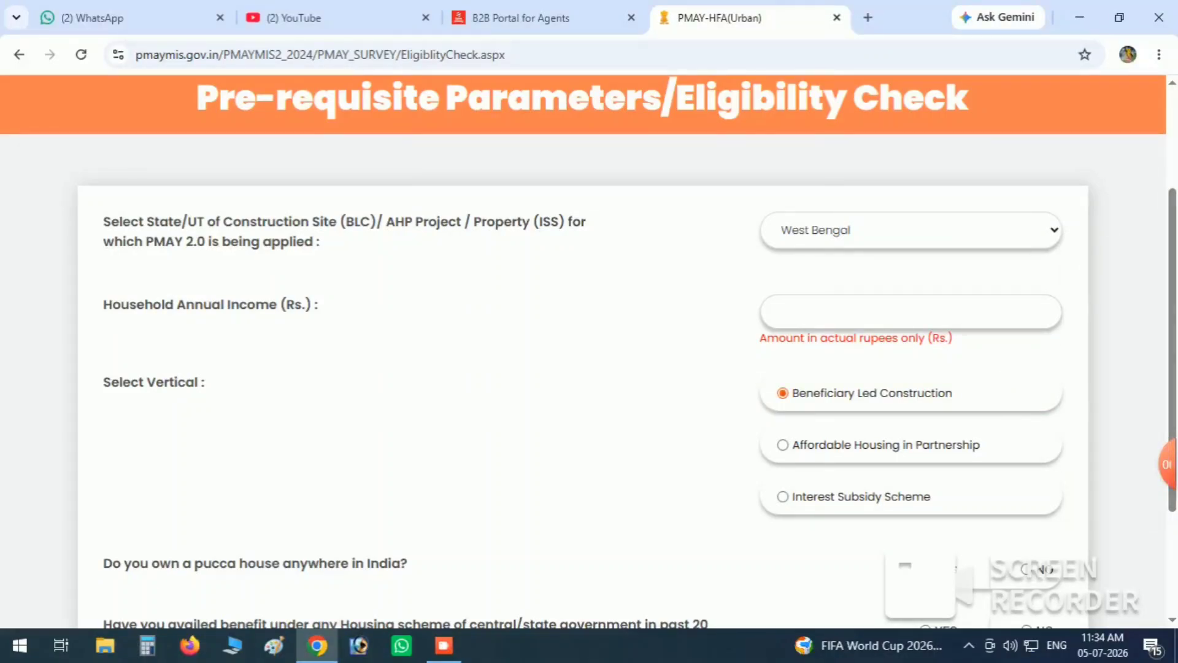
Answer NO to the question about owning a pucca house anywhere in India
{"action": "scroll", "coordinate": [589, 351], "scroll_direction": "down", "scroll_amount": 3}
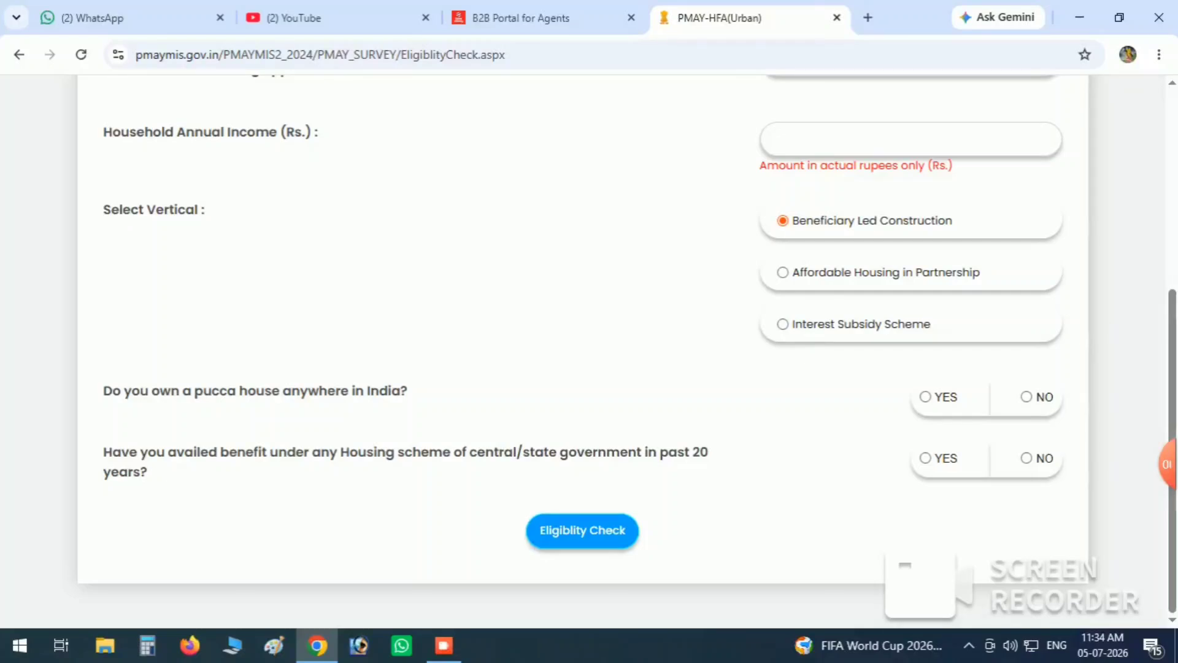
{"action": "left_click", "coordinate": [1169, 464]}
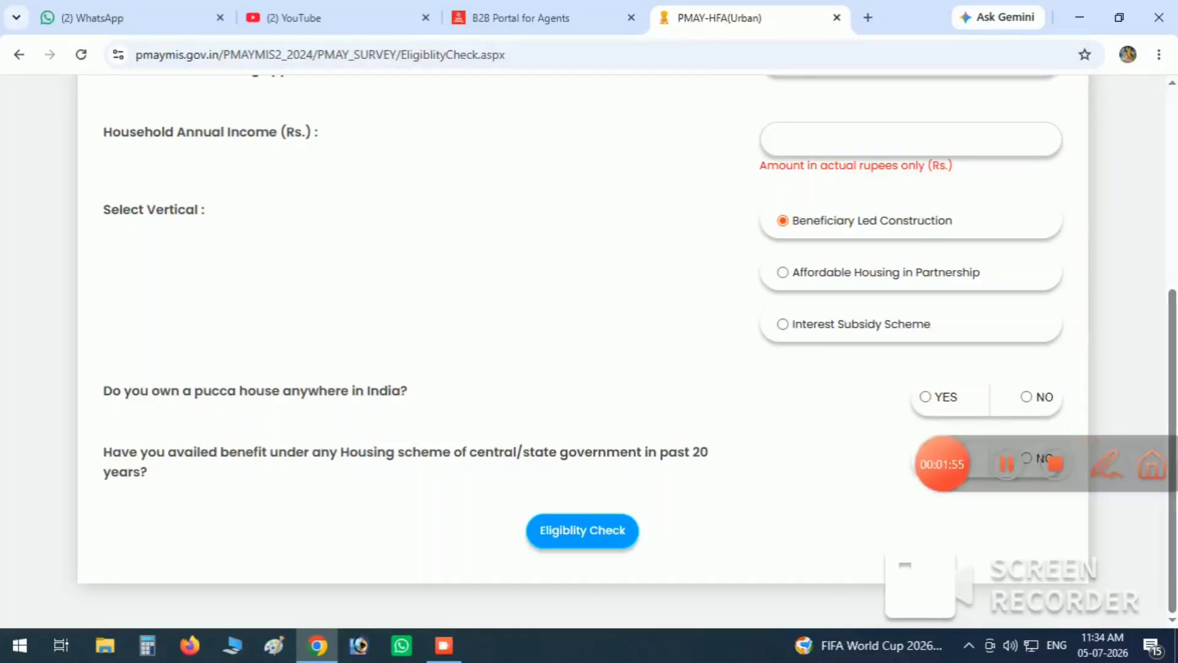
{"action": "left_click", "coordinate": [1107, 465]}
{"action": "left_click", "coordinate": [1149, 359]}
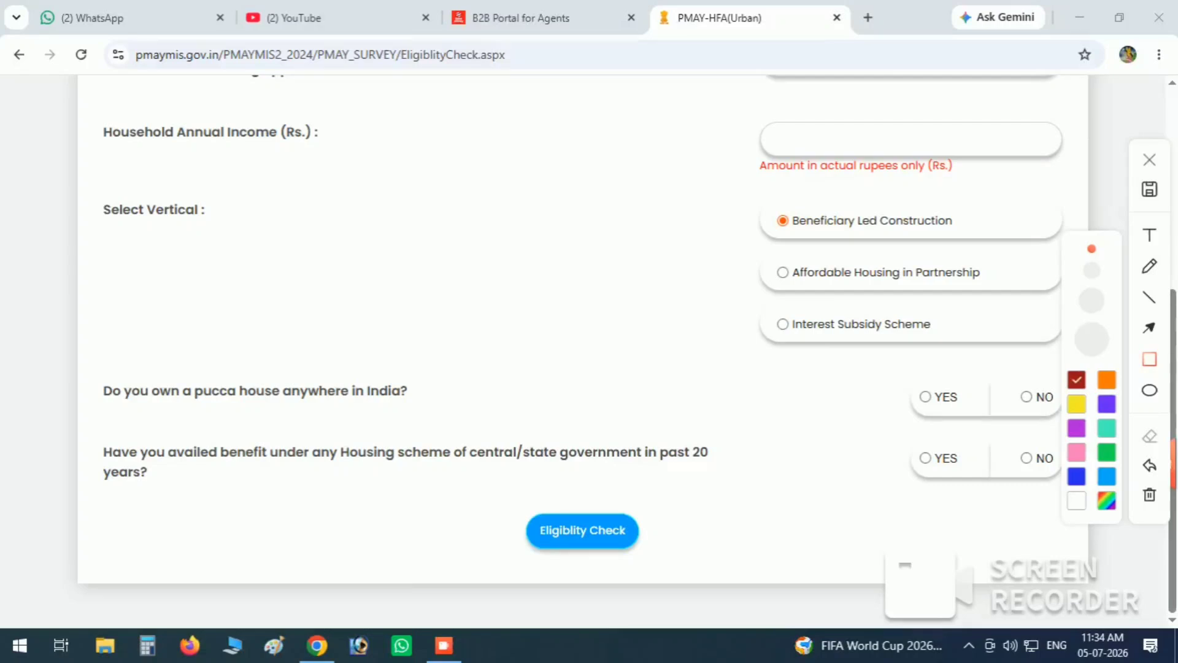
{"action": "mouse_move", "coordinate": [94, 374]}
{"action": "left_mouse_down"}
{"action": "mouse_move", "coordinate": [111, 404]}
{"action": "mouse_move", "coordinate": [423, 415]}
{"action": "left_mouse_up"}
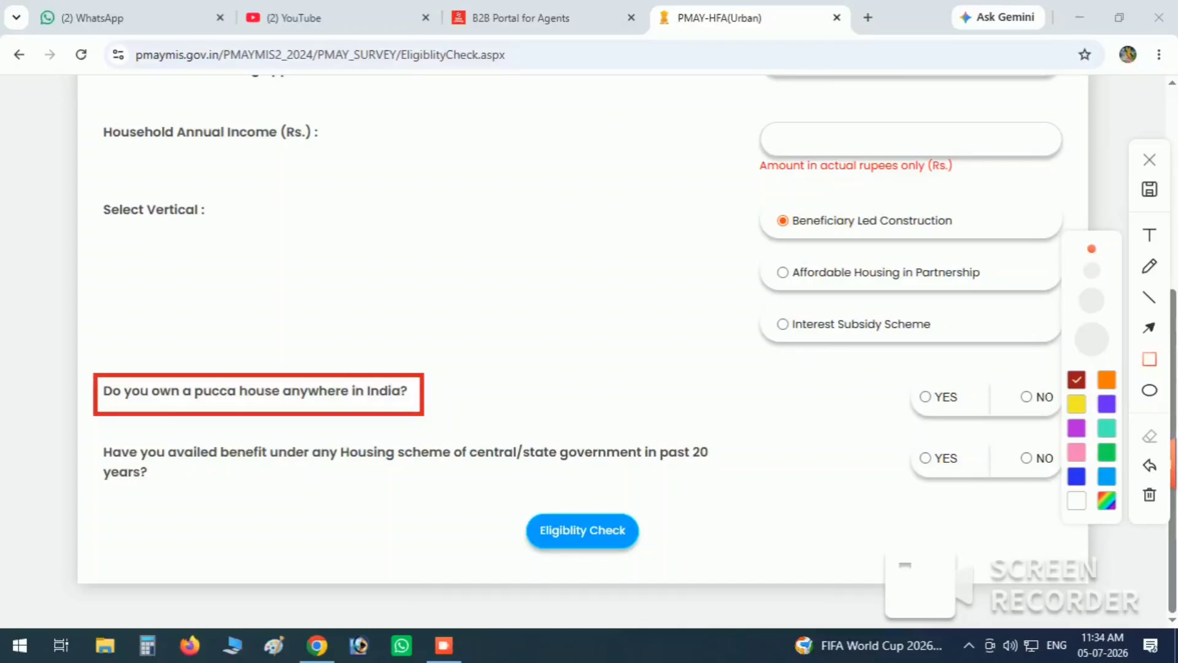
{"action": "left_click", "coordinate": [1149, 160]}
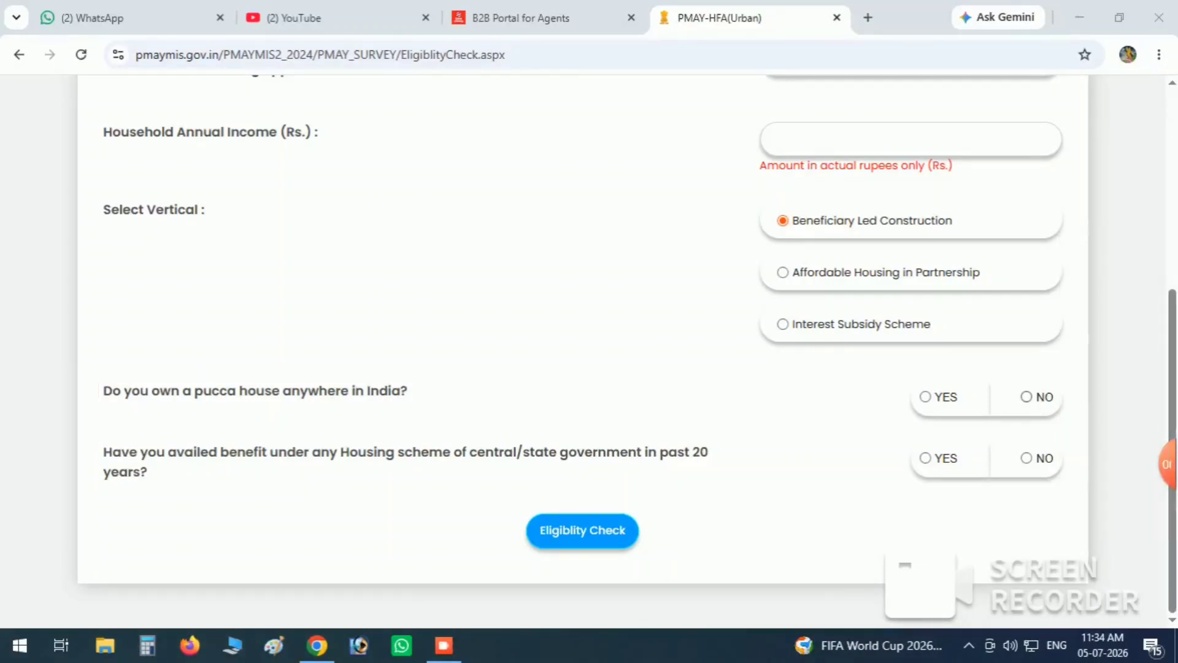
{"action": "left_click", "coordinate": [1027, 397]}
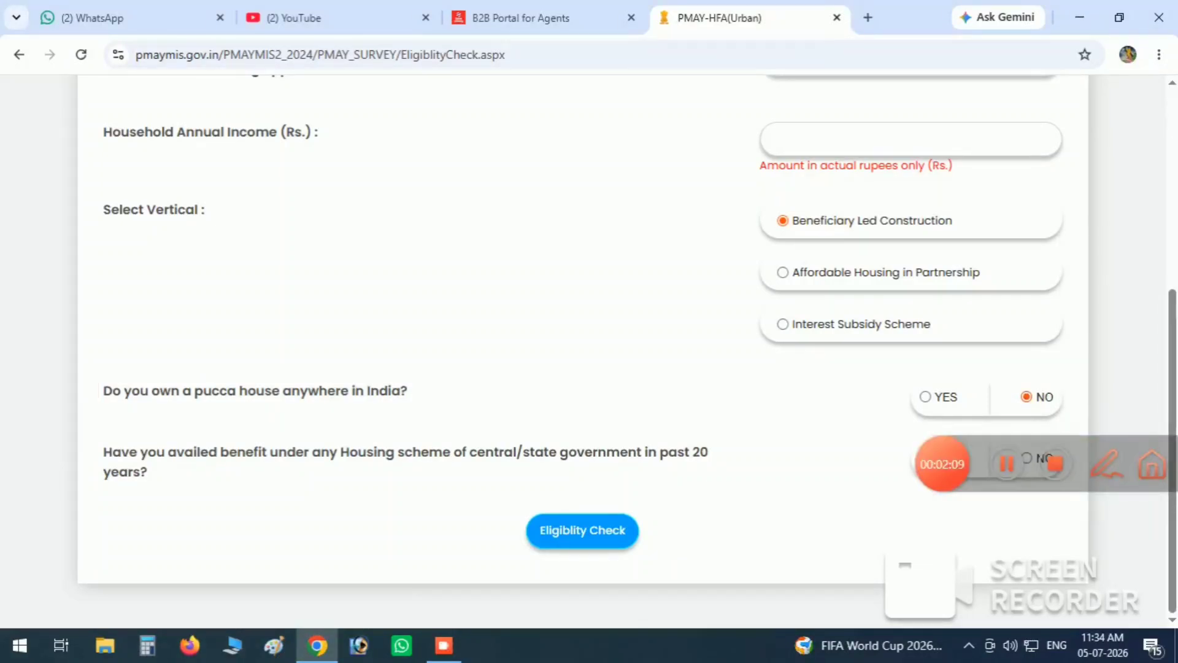
Answer NO to having availed benefit under any central/state housing scheme in the past 20 years, and review the form's answers
{"action": "left_click", "coordinate": [1108, 465]}
{"action": "left_click", "coordinate": [1150, 359]}
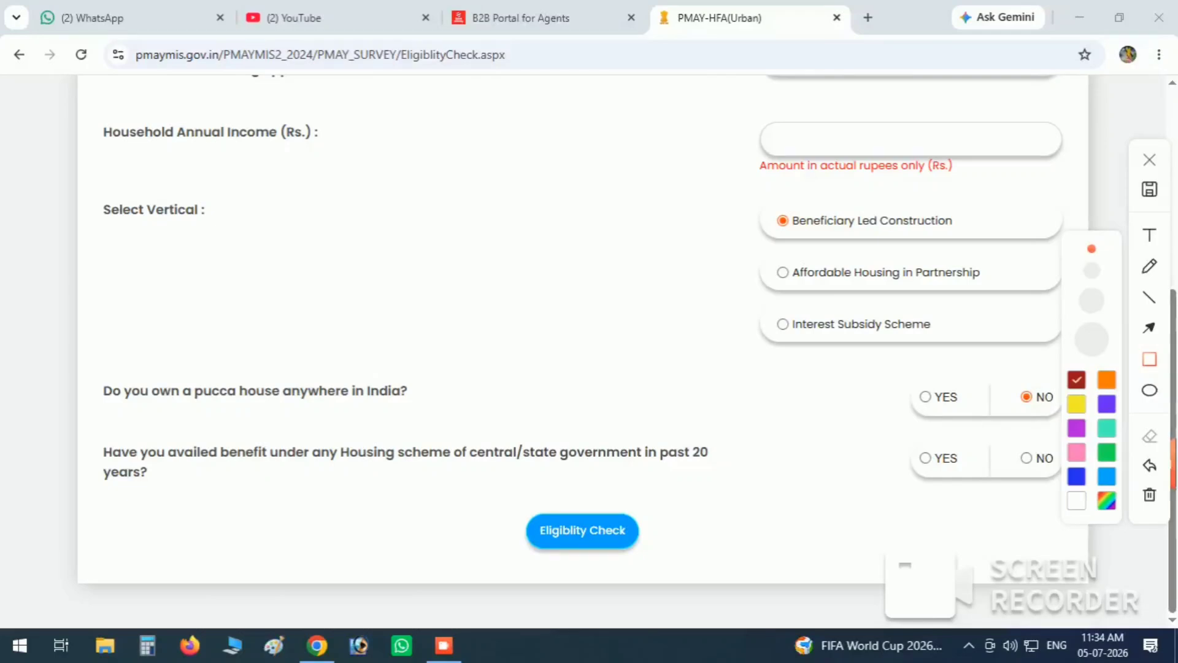
{"action": "mouse_move", "coordinate": [92, 440]}
{"action": "left_mouse_down"}
{"action": "mouse_move", "coordinate": [111, 481]}
{"action": "mouse_move", "coordinate": [591, 502]}
{"action": "mouse_move", "coordinate": [730, 489]}
{"action": "left_mouse_up"}
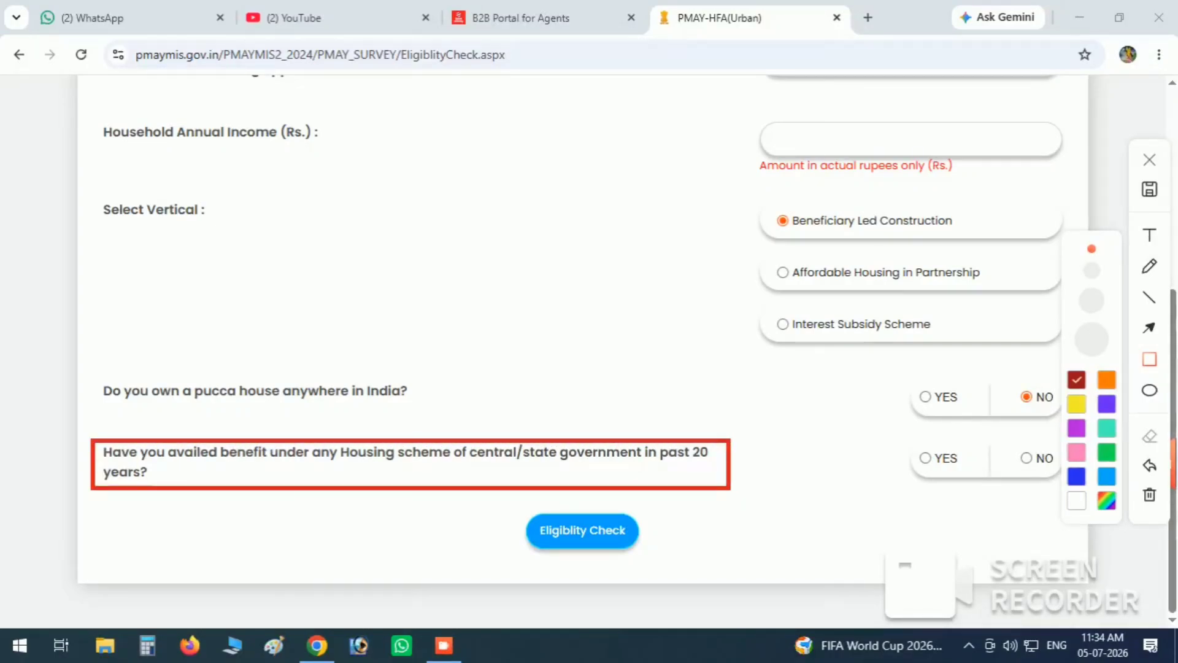
{"action": "left_click", "coordinate": [1150, 159]}
{"action": "left_click", "coordinate": [1027, 458]}
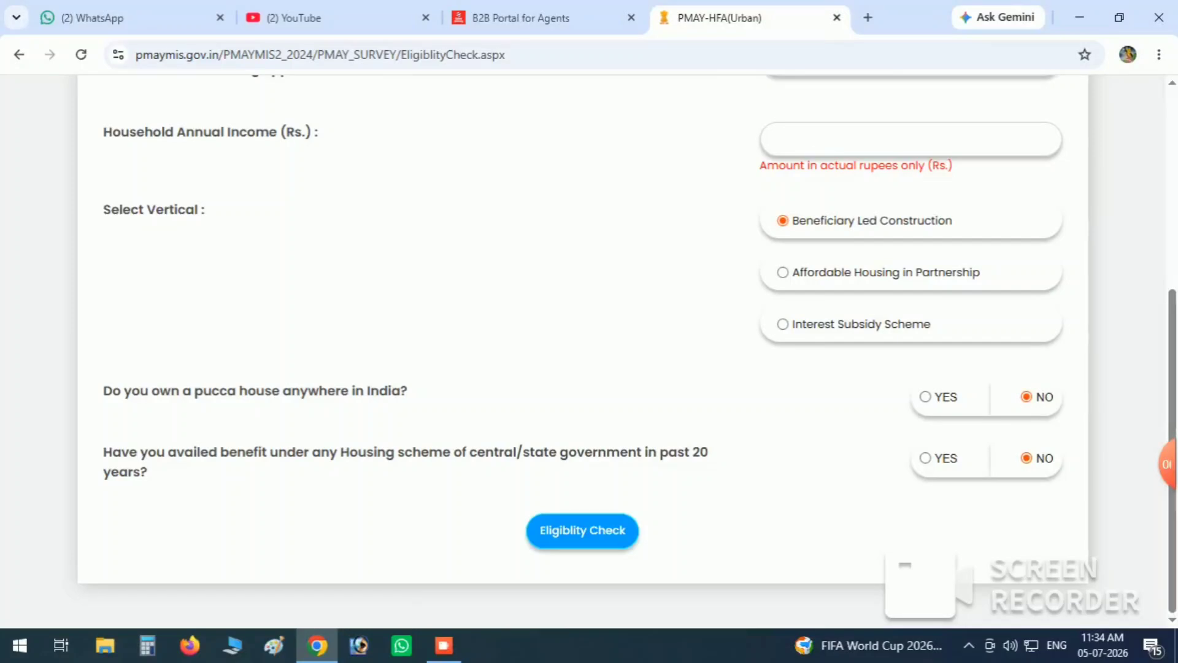
{"action": "scroll", "coordinate": [589, 344], "scroll_direction": "up", "scroll_amount": 4}
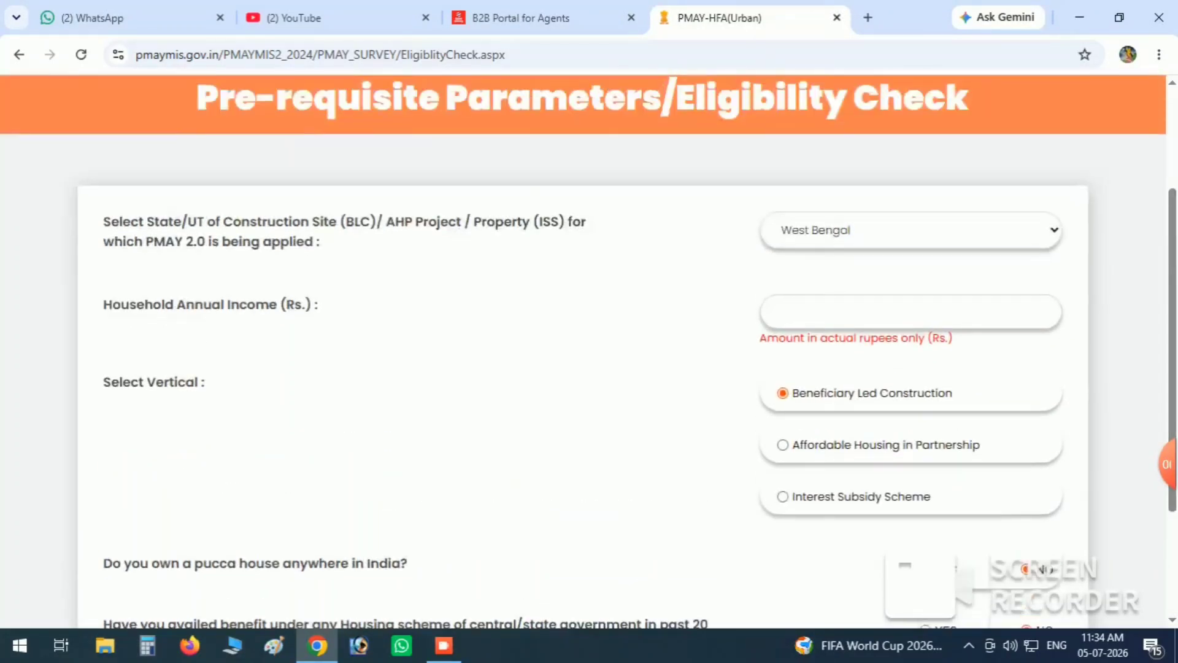
{"action": "scroll", "coordinate": [589, 343], "scroll_direction": "down", "scroll_amount": 4}
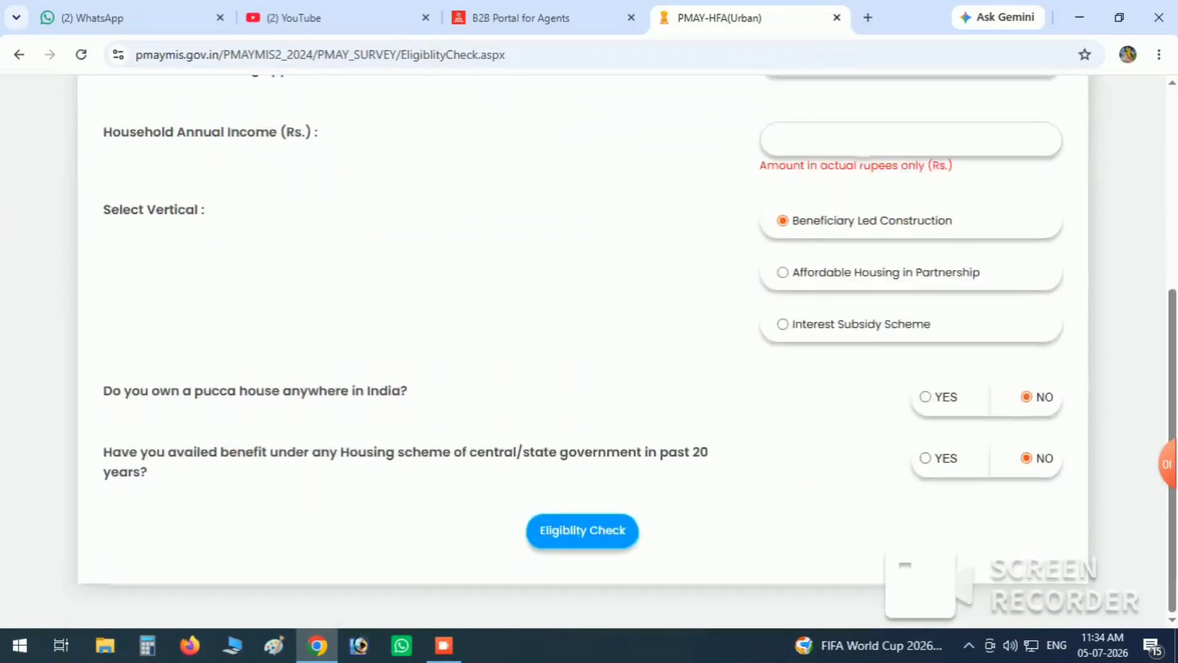
Examine the Aadhaar No. and Name as per Aadhaar fields on the Consent for Aadhaar Authentication page
{"action": "mouse_move", "coordinate": [1168, 465]}
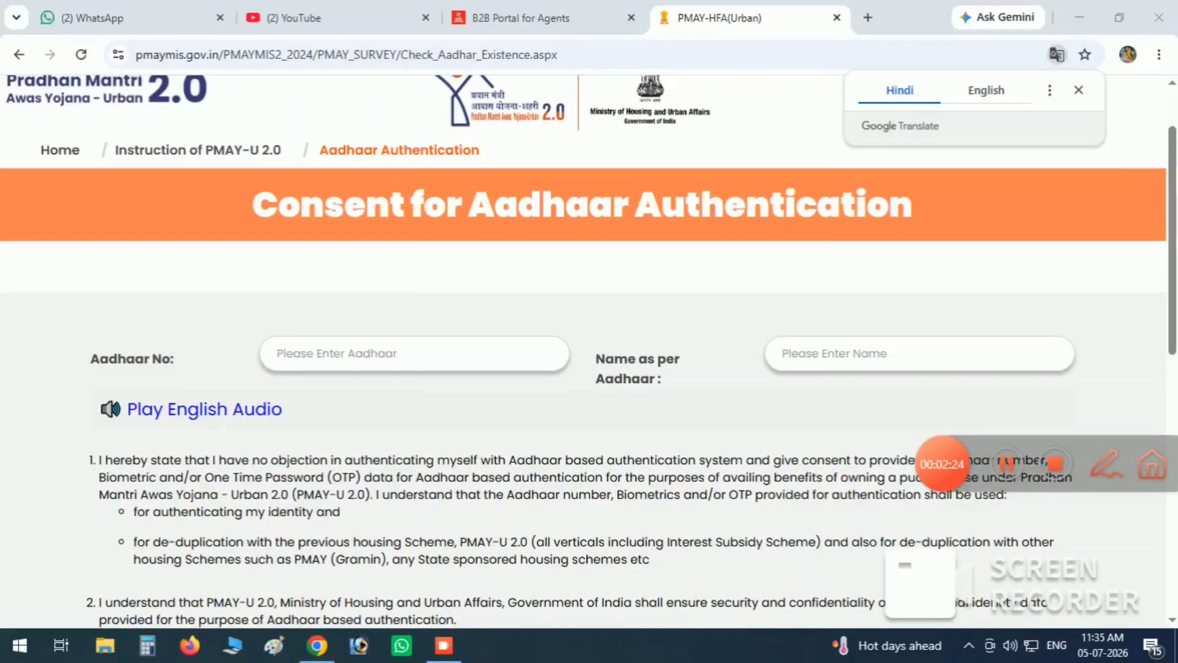
{"action": "left_click", "coordinate": [1106, 465]}
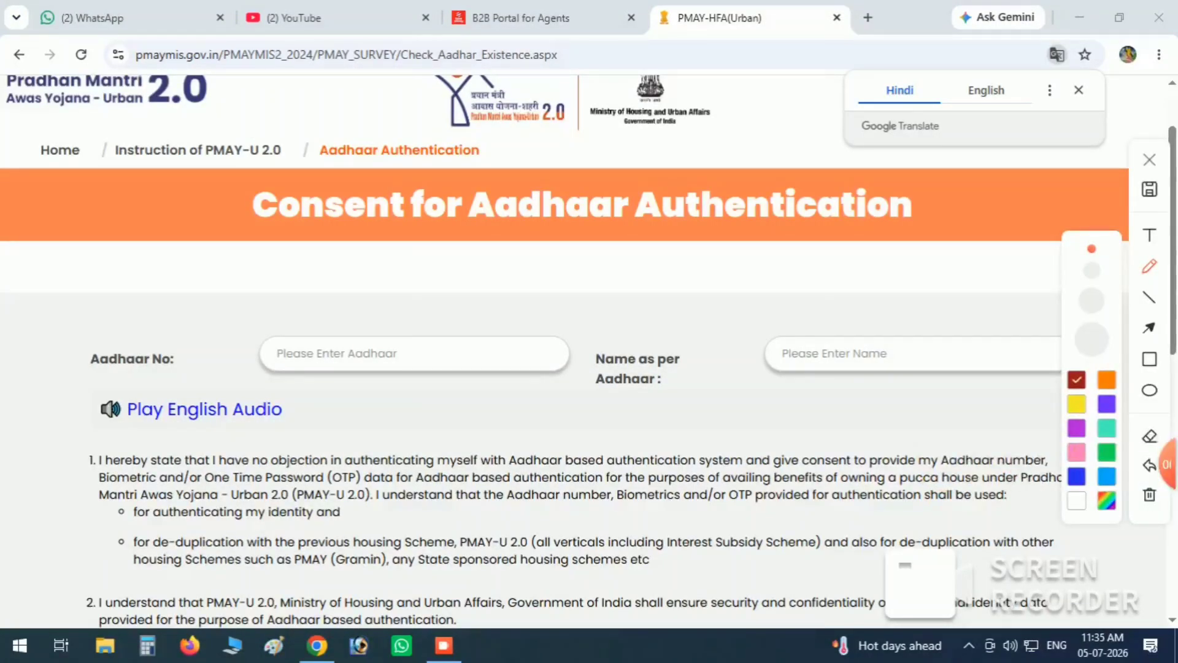
{"action": "left_click", "coordinate": [1150, 358]}
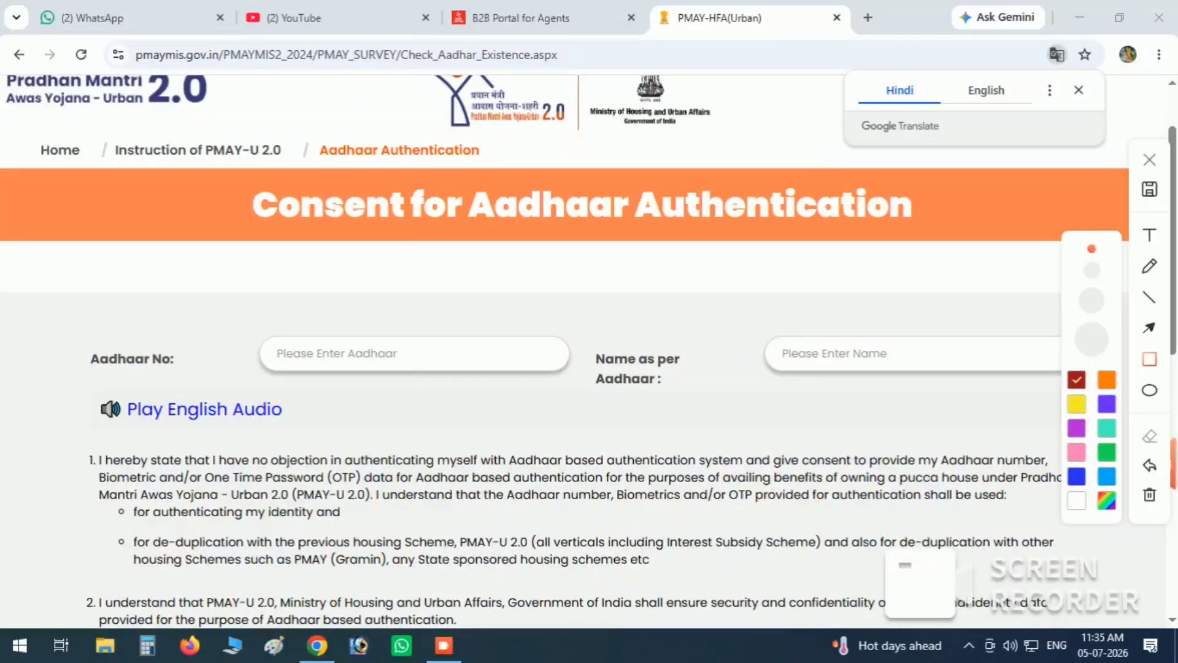
{"action": "mouse_move", "coordinate": [248, 330]}
{"action": "left_mouse_down"}
{"action": "mouse_move", "coordinate": [366, 387]}
{"action": "mouse_move", "coordinate": [571, 399]}
{"action": "mouse_move", "coordinate": [581, 389]}
{"action": "left_mouse_up"}
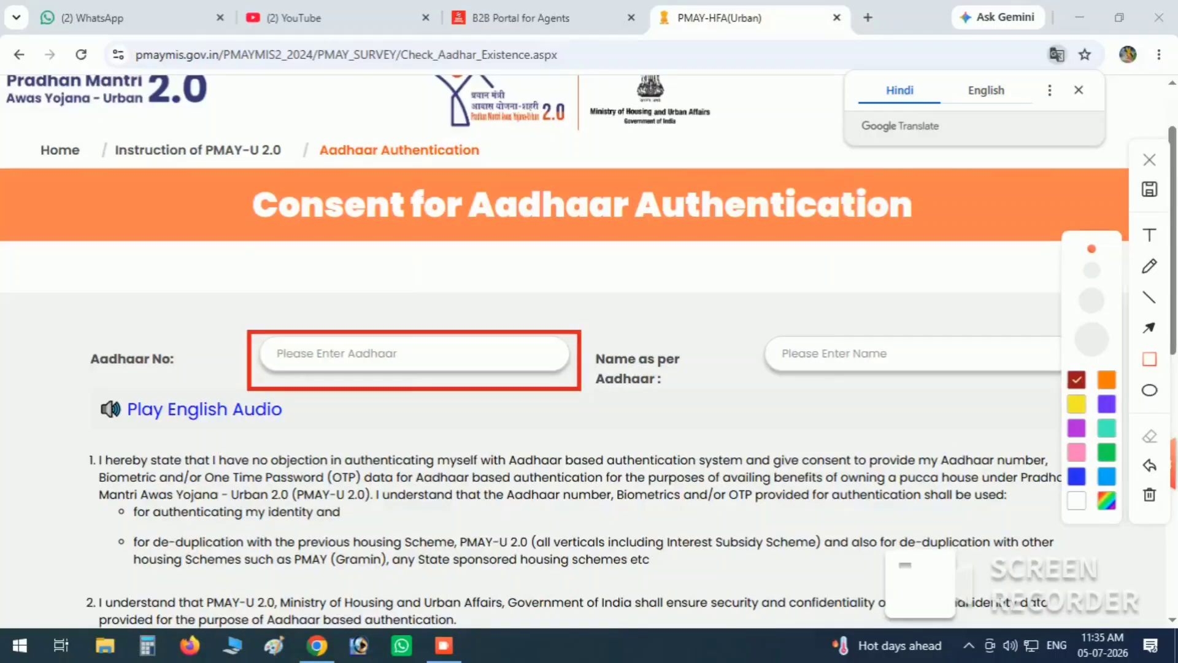
{"action": "left_click", "coordinate": [1150, 465]}
{"action": "mouse_move", "coordinate": [757, 329]}
{"action": "left_mouse_down"}
{"action": "mouse_move", "coordinate": [829, 372]}
{"action": "mouse_move", "coordinate": [1026, 372]}
{"action": "left_mouse_up"}
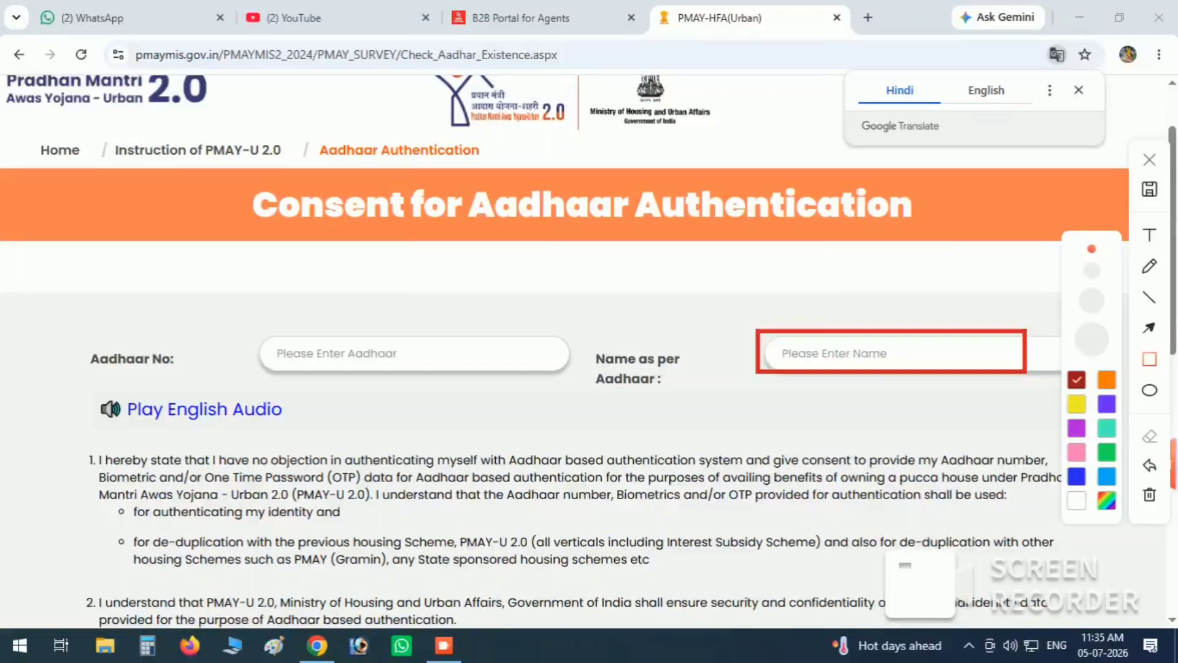
{"action": "left_click", "coordinate": [1150, 465]}
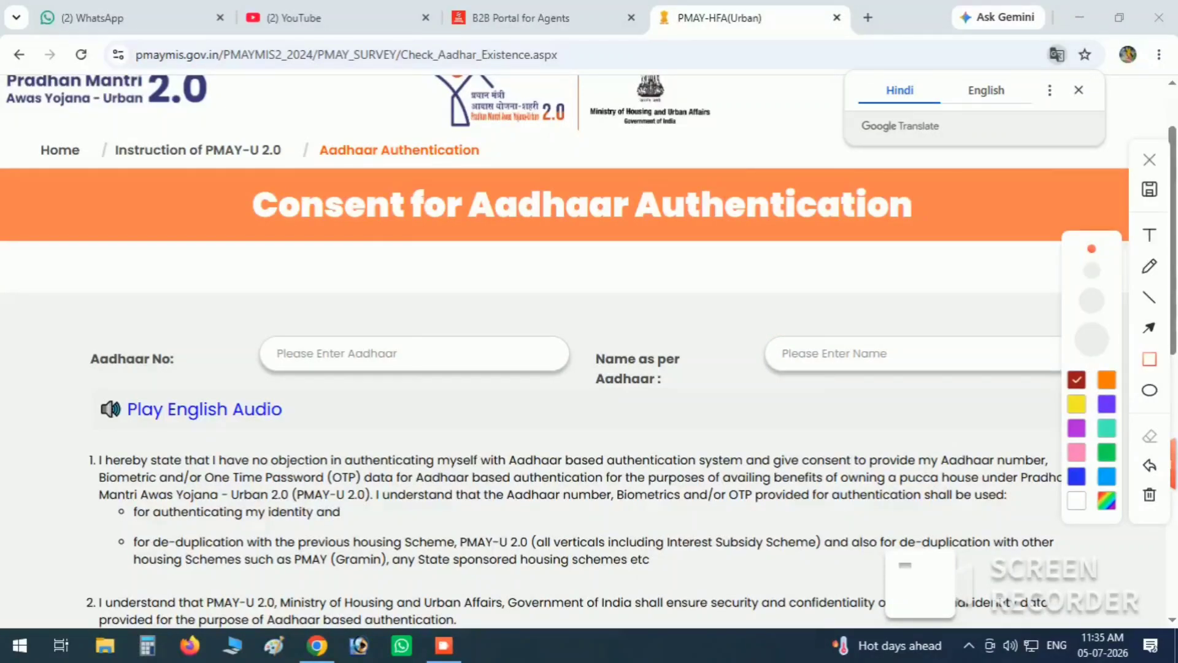
Read through the English and Hindi consent declarations and agree to share Aadhaar
{"action": "scroll", "coordinate": [589, 350], "scroll_direction": "down", "scroll_amount": 7}
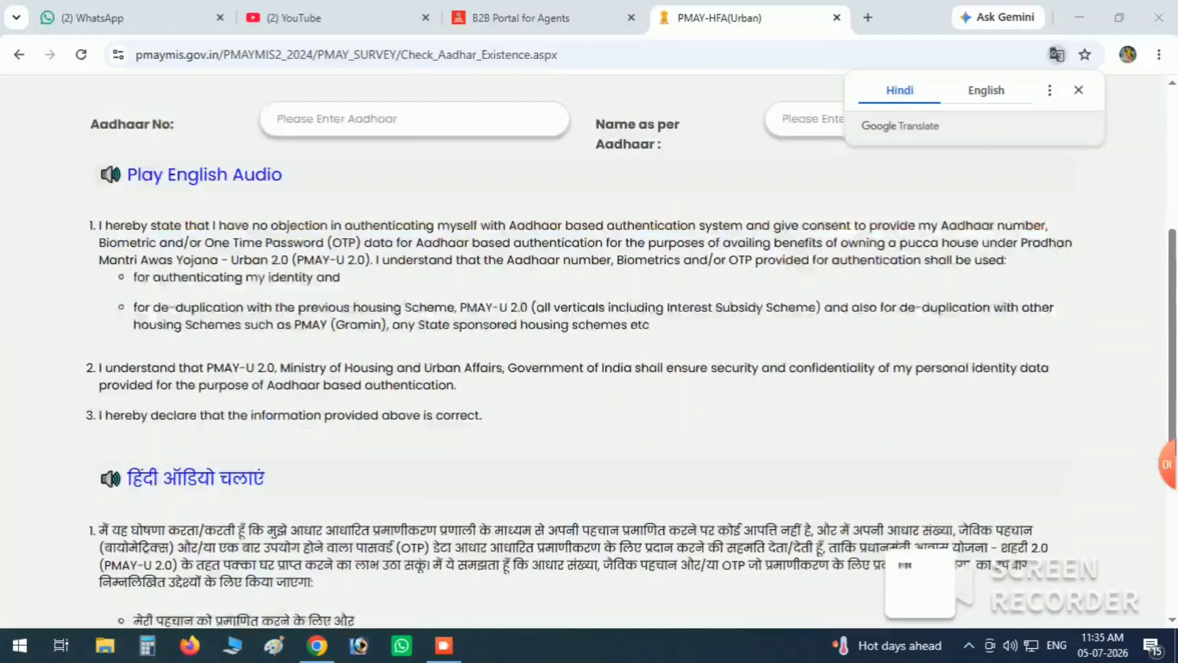
{"action": "scroll", "coordinate": [589, 349], "scroll_direction": "down", "scroll_amount": 3}
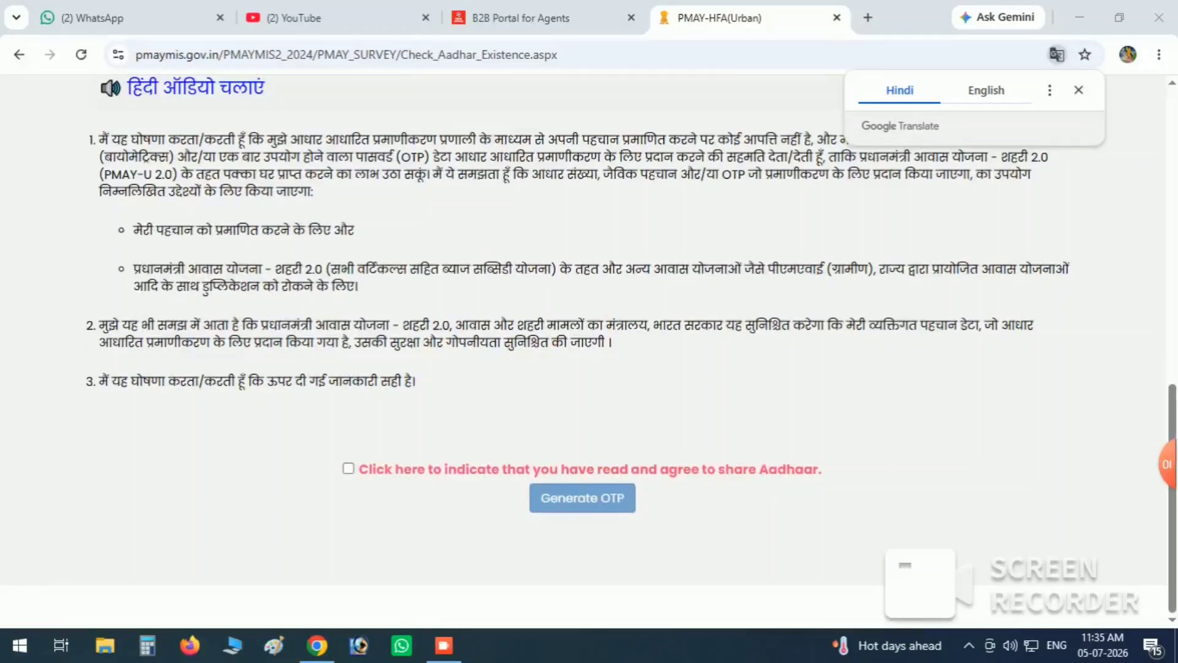
{"action": "left_click", "coordinate": [349, 469]}
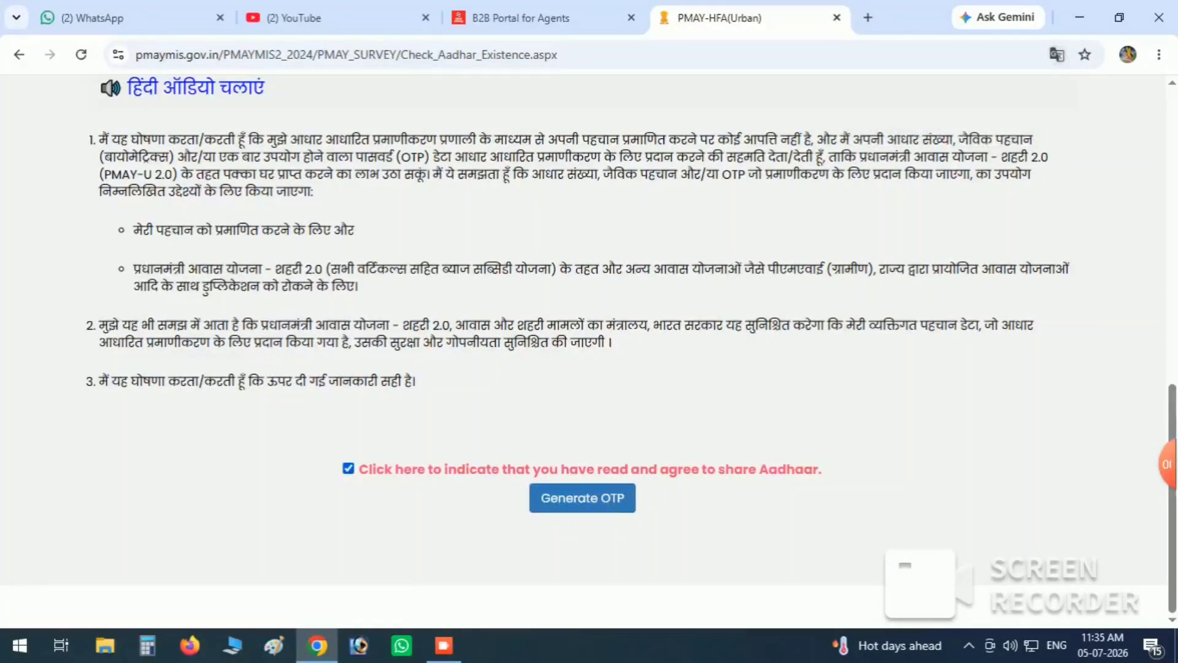
Examine the Generate OTP option, the Enter OTP field and the Submit option of the Aadhaar authentication
{"action": "left_click", "coordinate": [1143, 465]}
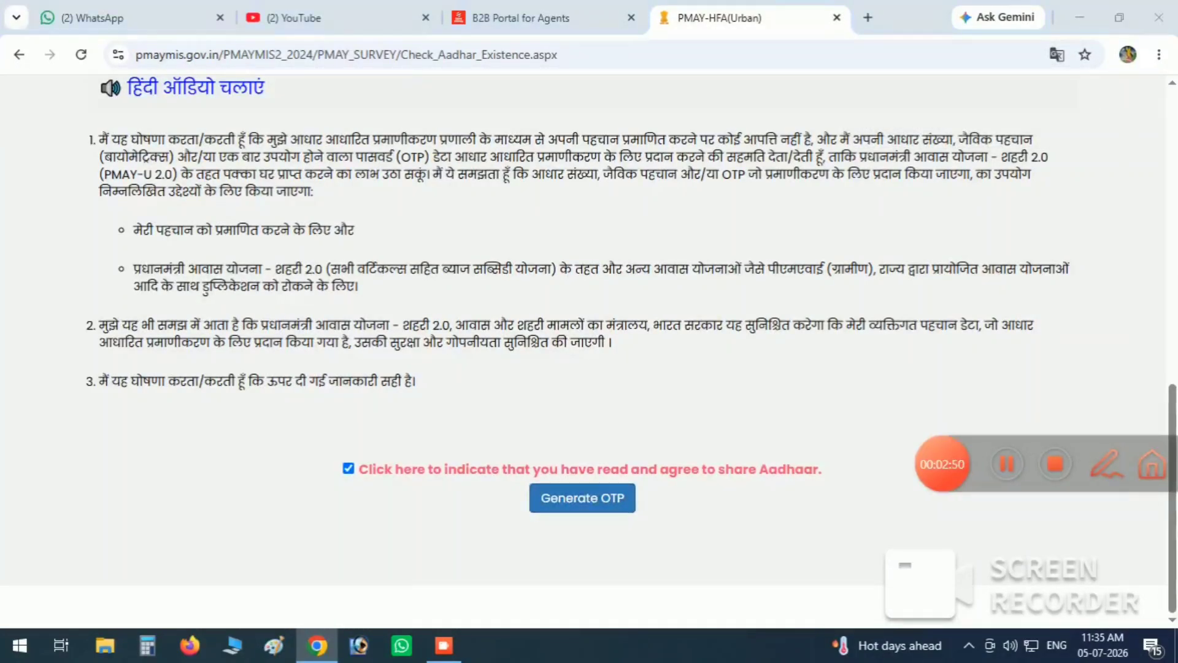
{"action": "left_click", "coordinate": [1149, 359]}
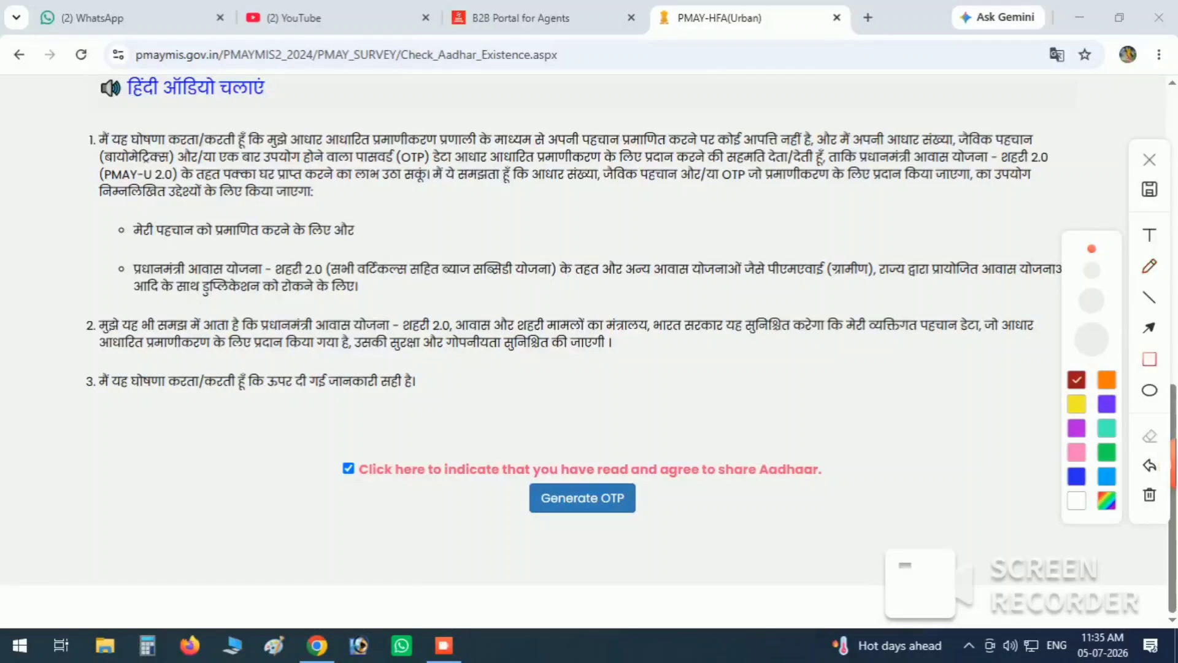
{"action": "mouse_move", "coordinate": [500, 468]}
{"action": "left_mouse_down"}
{"action": "mouse_move", "coordinate": [567, 516]}
{"action": "mouse_move", "coordinate": [664, 522]}
{"action": "left_mouse_up"}
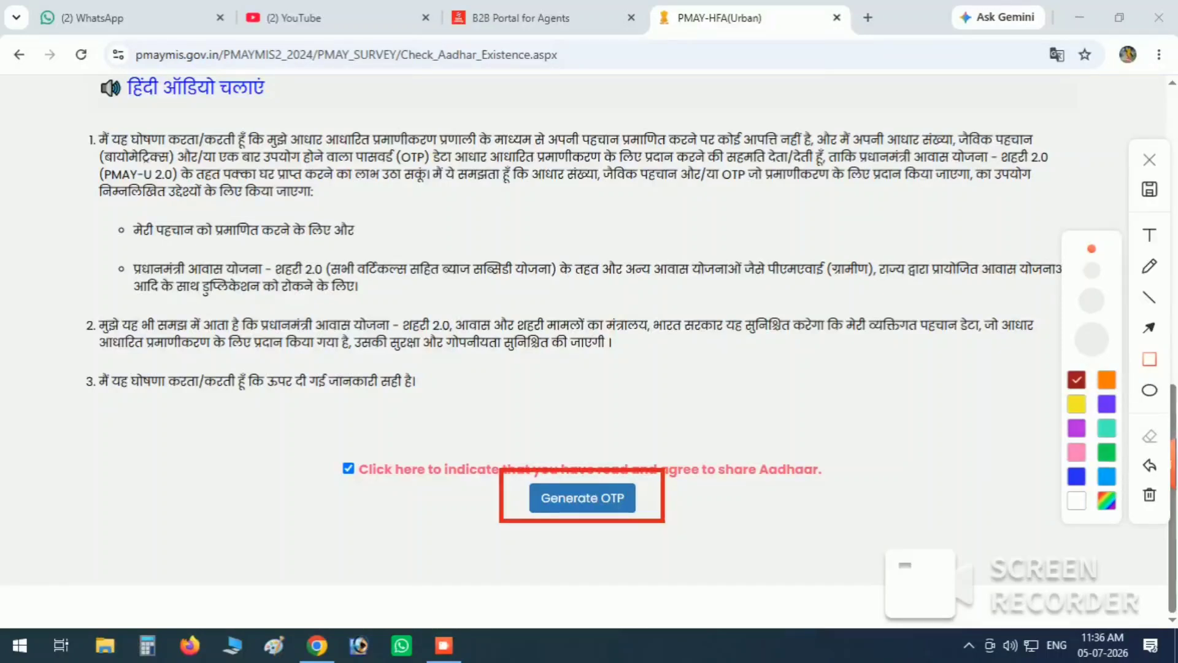
{"action": "left_click", "coordinate": [1149, 160]}
{"action": "mouse_move", "coordinate": [1173, 465]}
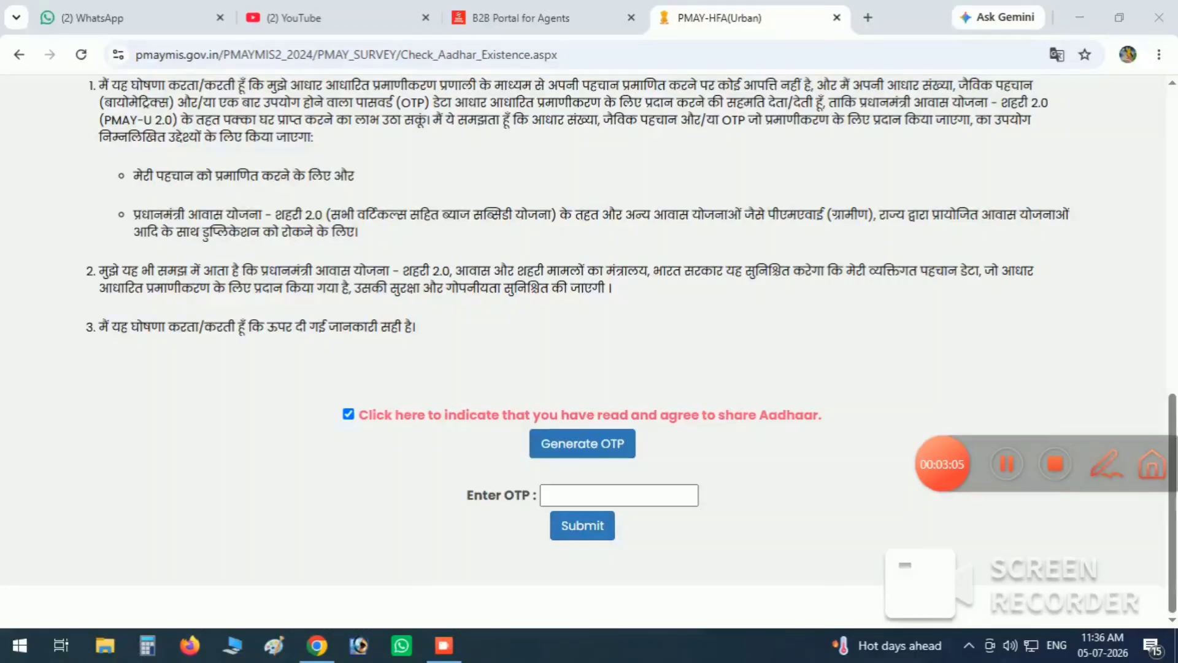
{"action": "left_click", "coordinate": [1107, 464]}
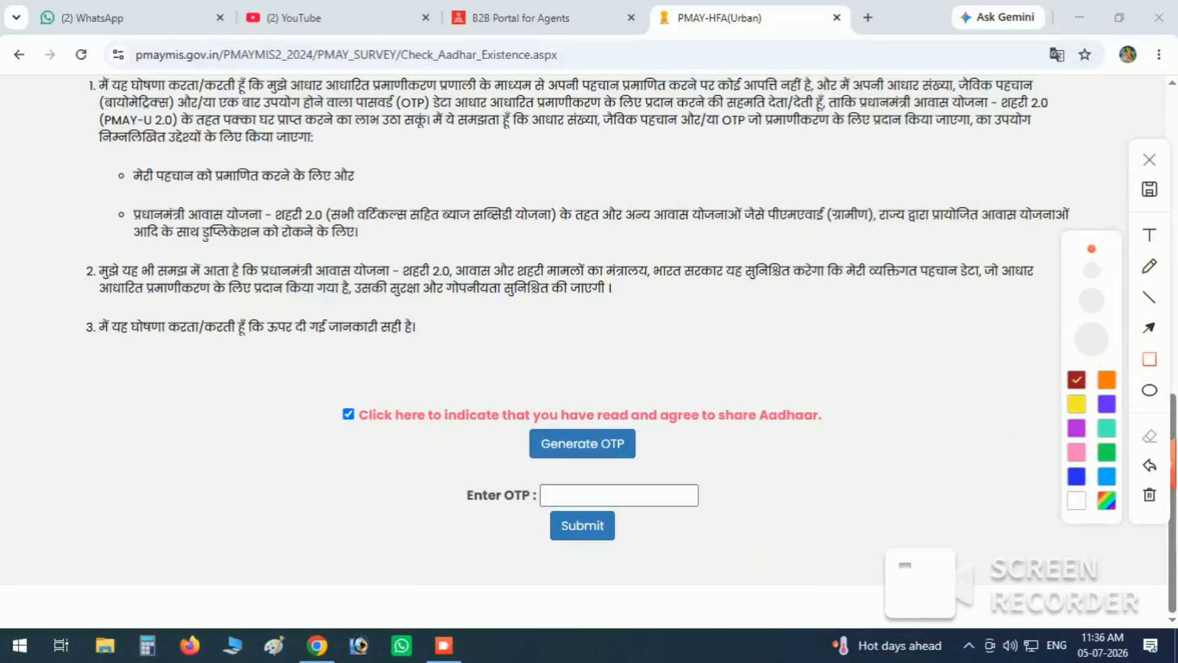
{"action": "mouse_move", "coordinate": [455, 443]}
{"action": "left_mouse_down"}
{"action": "mouse_move", "coordinate": [564, 547]}
{"action": "mouse_move", "coordinate": [730, 546]}
{"action": "left_mouse_up"}
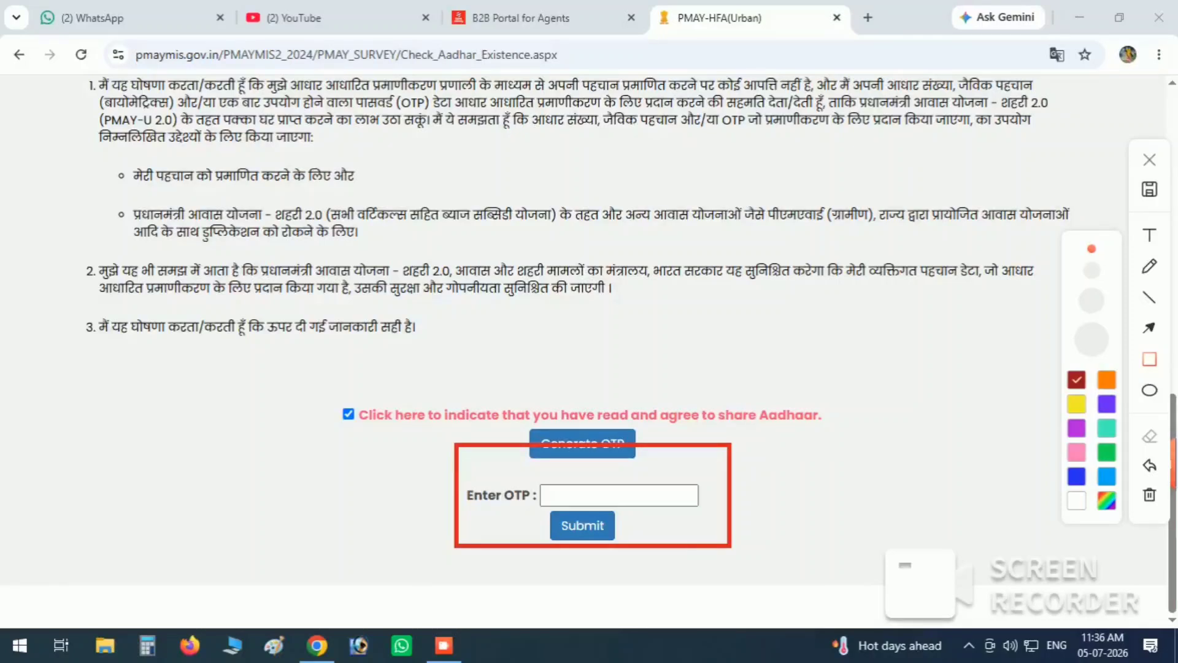
{"action": "left_click_drag", "start_coordinate": [540, 509], "coordinate": [639, 543]}
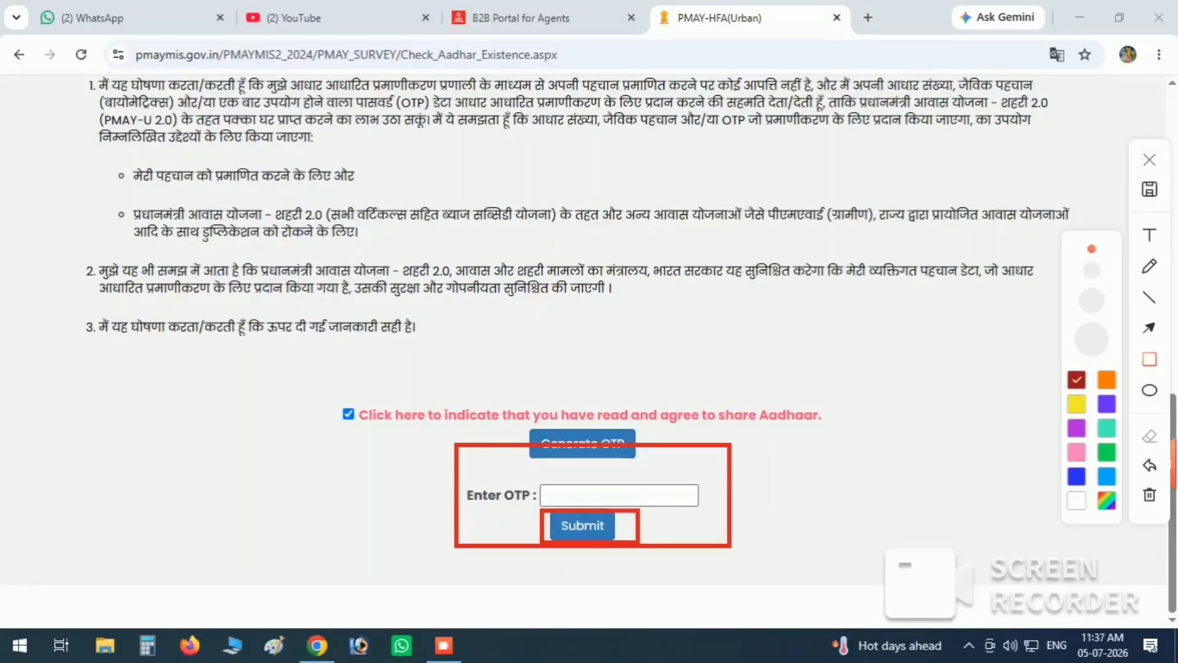
{"action": "left_click", "coordinate": [1149, 160]}
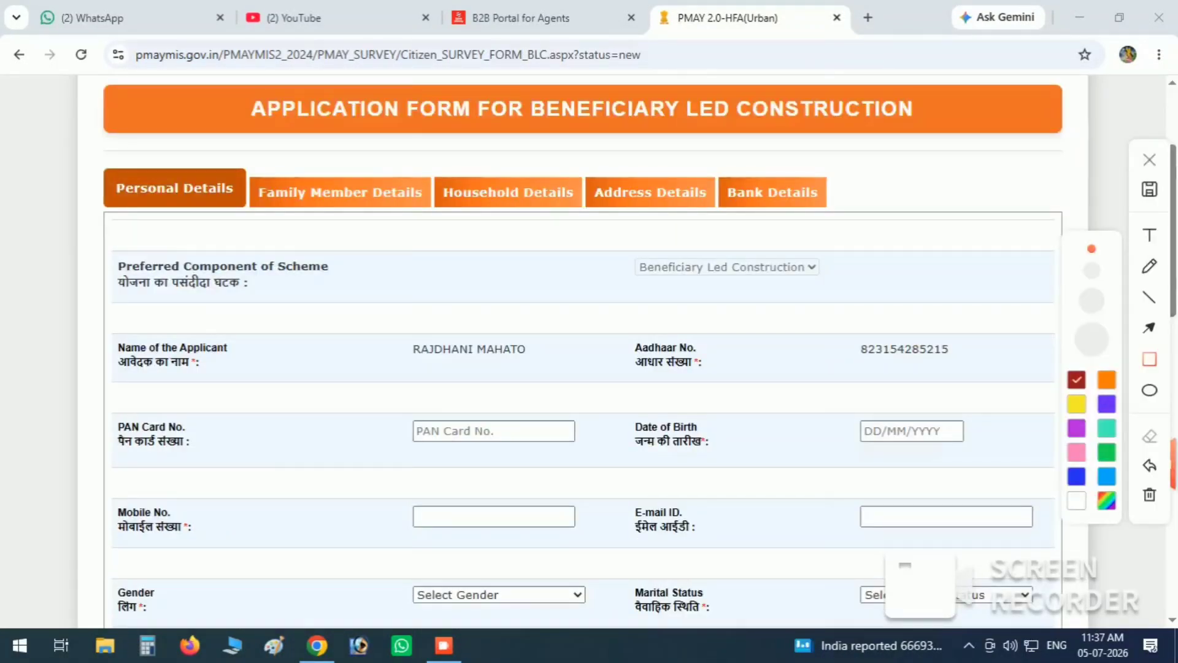
Examine the applicant name, Aadhaar No., PAN Card No., Date of Birth, Mobile No. and E-mail ID fields under Personal Details
{"action": "mouse_move", "coordinate": [396, 335]}
{"action": "left_mouse_down"}
{"action": "mouse_move", "coordinate": [465, 365]}
{"action": "mouse_move", "coordinate": [569, 370]}
{"action": "left_mouse_up"}
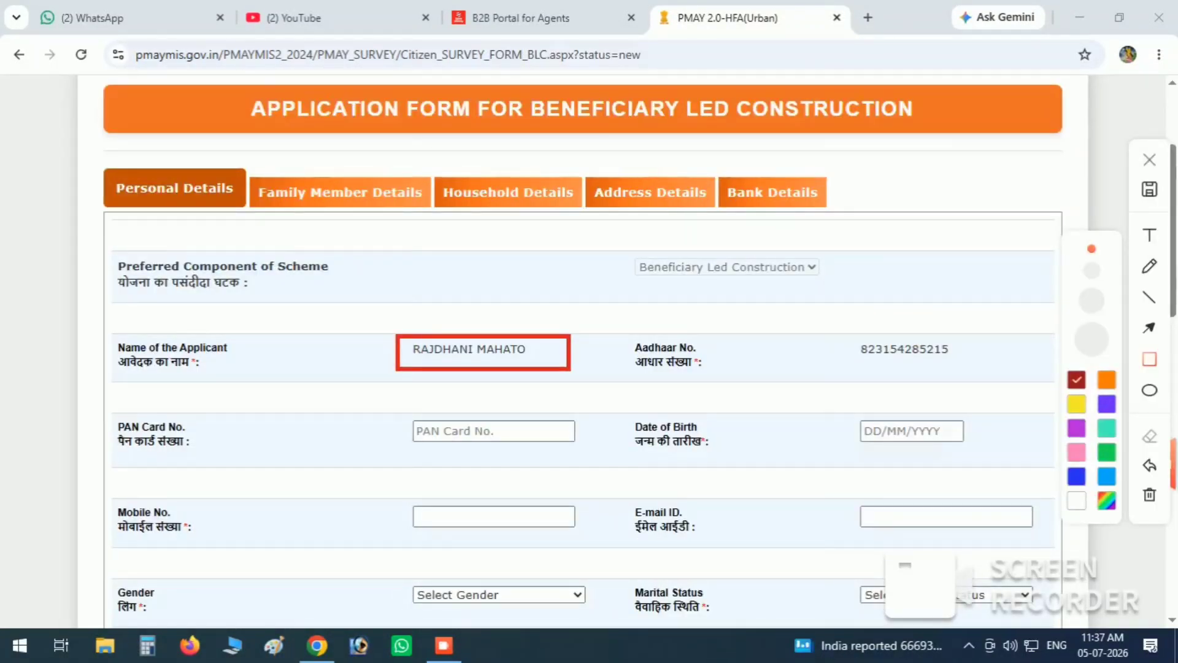
{"action": "left_click_drag", "start_coordinate": [840, 333], "coordinate": [993, 371]}
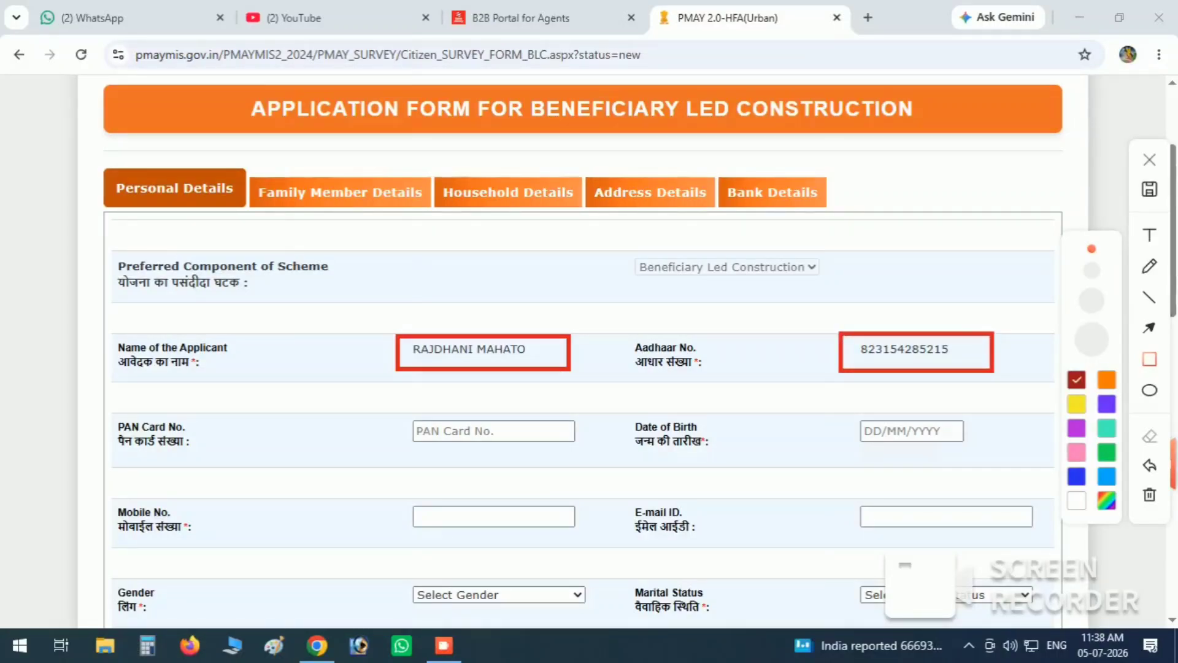
{"action": "mouse_move", "coordinate": [401, 412]}
{"action": "left_mouse_down"}
{"action": "mouse_move", "coordinate": [477, 448]}
{"action": "mouse_move", "coordinate": [599, 460]}
{"action": "left_mouse_up"}
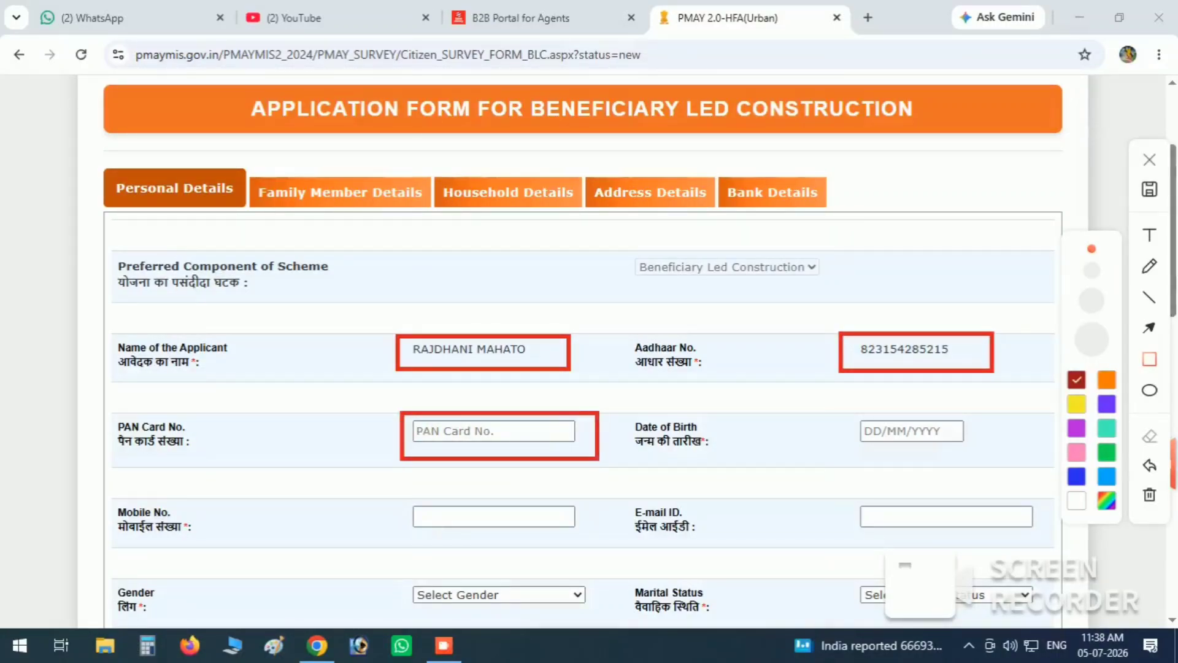
{"action": "left_click_drag", "start_coordinate": [834, 408], "coordinate": [979, 450]}
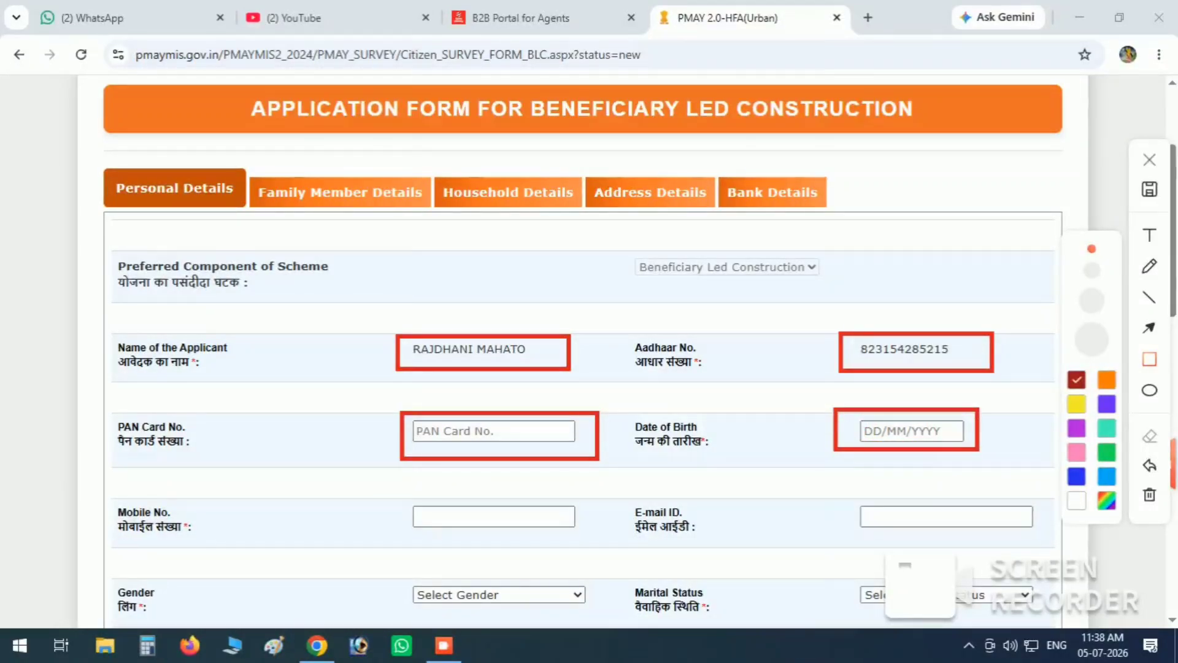
{"action": "mouse_move", "coordinate": [405, 496]}
{"action": "left_mouse_down"}
{"action": "mouse_move", "coordinate": [566, 542]}
{"action": "mouse_move", "coordinate": [594, 539]}
{"action": "left_mouse_up"}
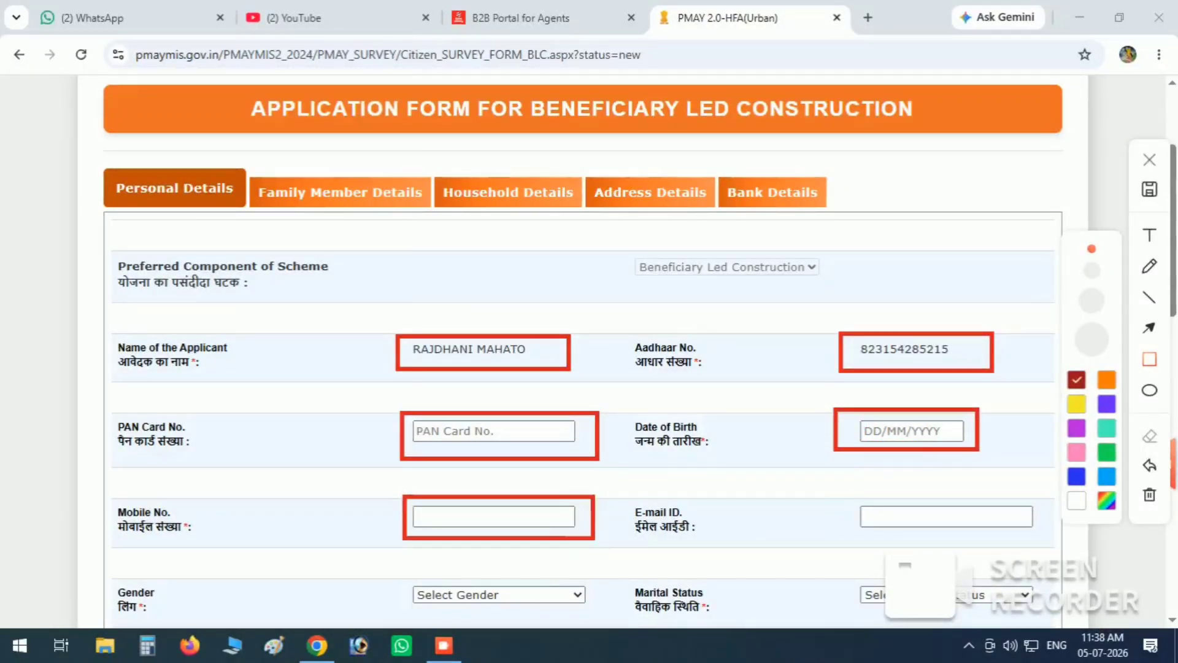
{"action": "mouse_move", "coordinate": [855, 499]}
{"action": "left_mouse_down"}
{"action": "mouse_move", "coordinate": [924, 558]}
{"action": "mouse_move", "coordinate": [1030, 529]}
{"action": "left_mouse_up"}
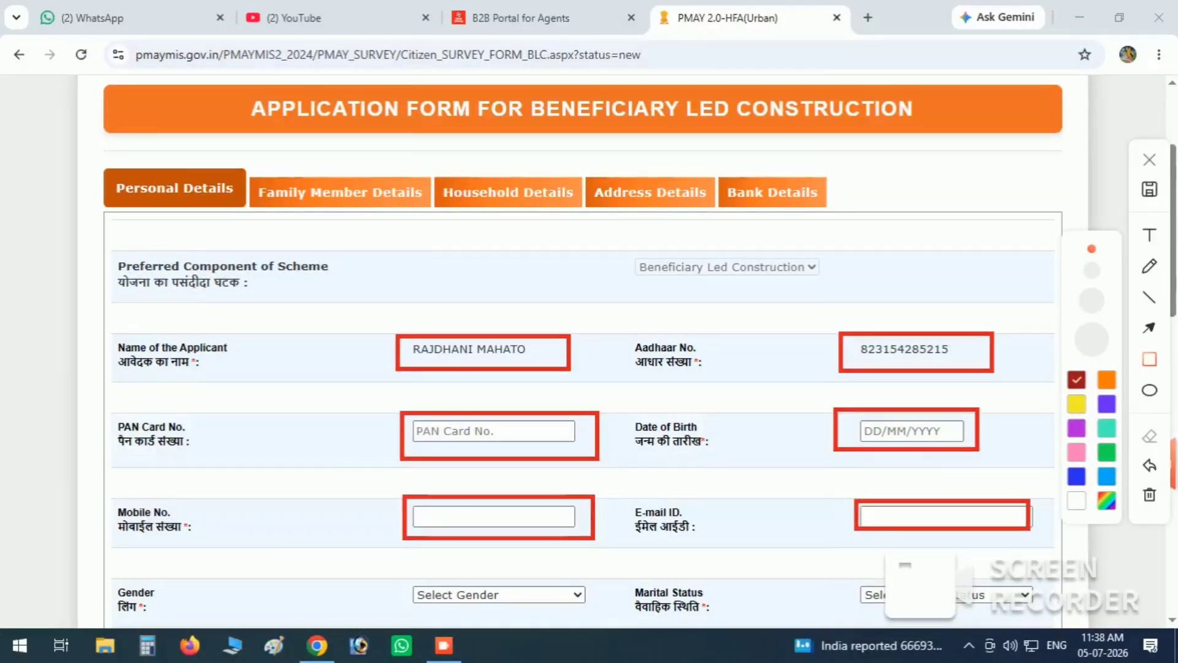
{"action": "left_click", "coordinate": [1149, 160]}
Set the applicant's Gender to Female/महिला in the personal details
{"action": "scroll", "coordinate": [583, 351], "scroll_direction": "down", "scroll_amount": 2}
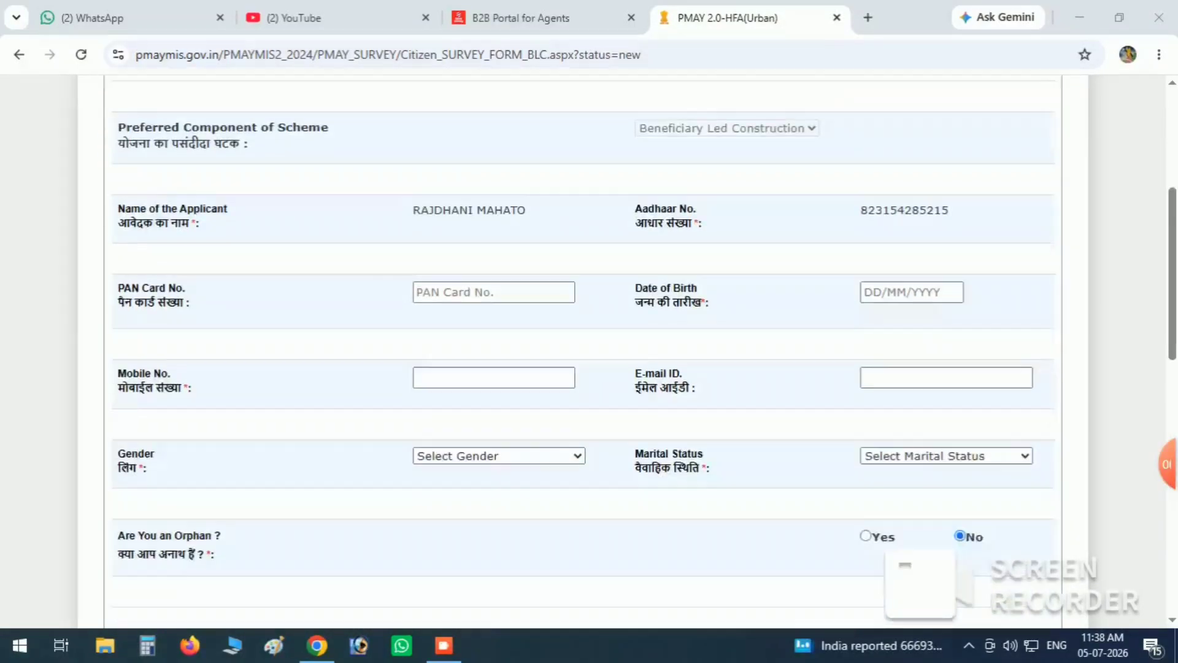
{"action": "scroll", "coordinate": [583, 351], "scroll_direction": "down", "scroll_amount": 4}
{"action": "mouse_move", "coordinate": [1168, 465]}
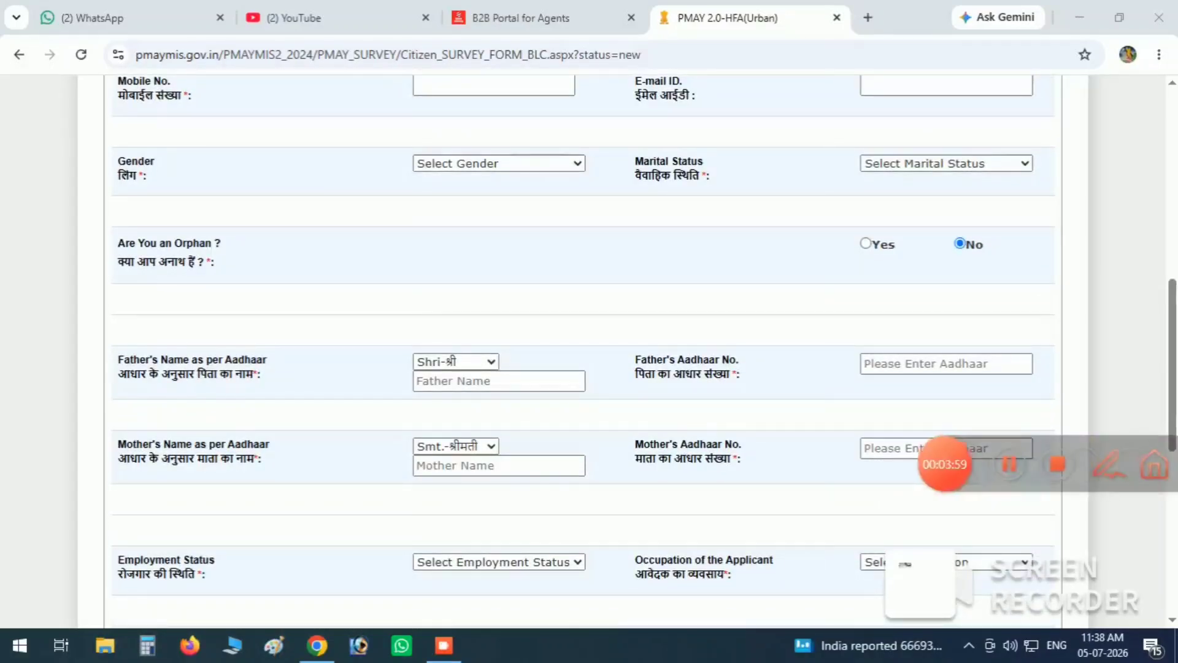
{"action": "left_click", "coordinate": [1105, 468]}
{"action": "left_click", "coordinate": [1150, 359]}
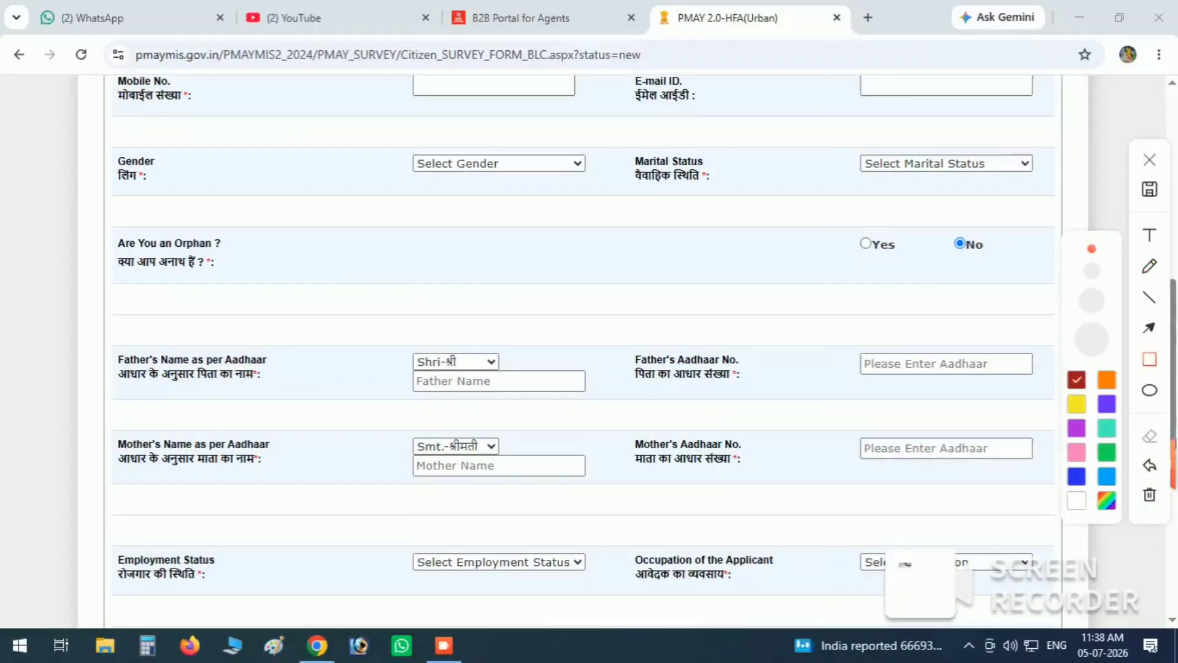
{"action": "left_click", "coordinate": [1150, 160]}
{"action": "left_click", "coordinate": [499, 164]}
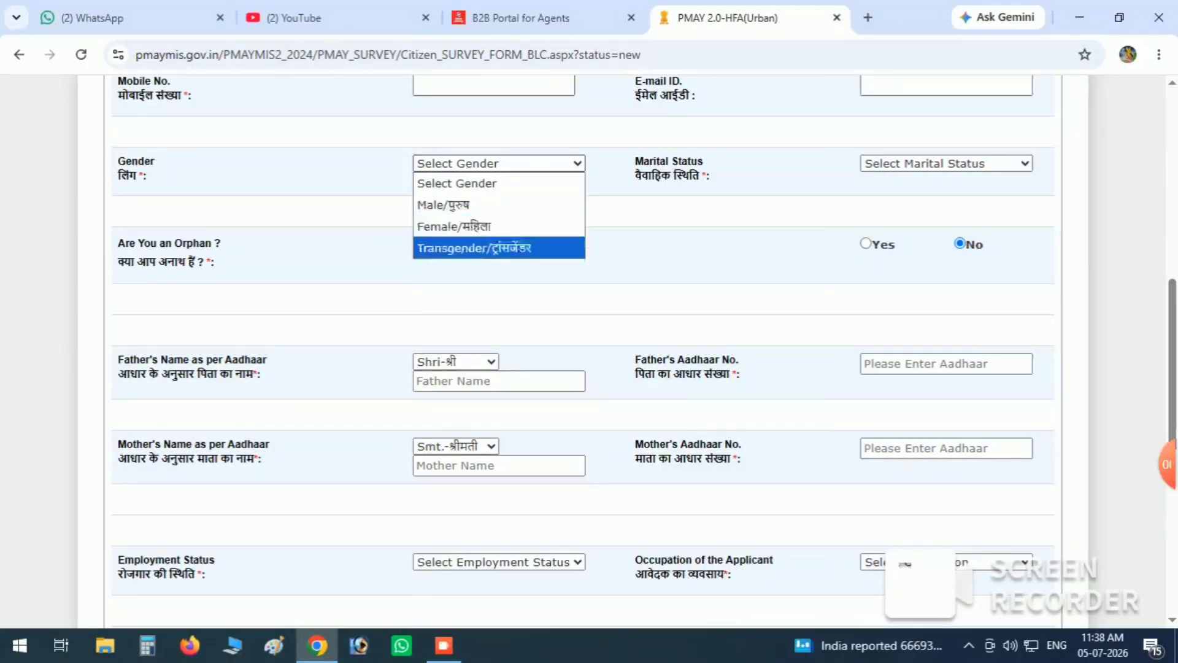
{"action": "key", "text": "Up"}
{"action": "key", "text": "Return"}
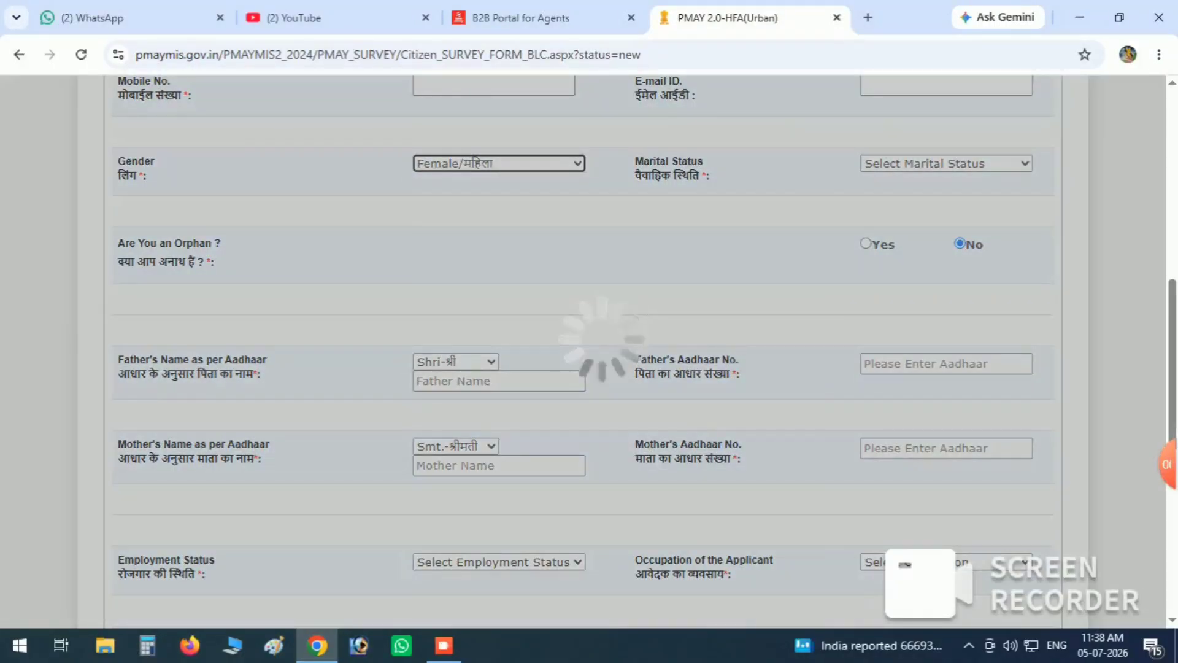
Look through the remaining personal details fields and examine the Marital Status selection
{"action": "scroll", "coordinate": [579, 323], "scroll_direction": "down", "scroll_amount": 7}
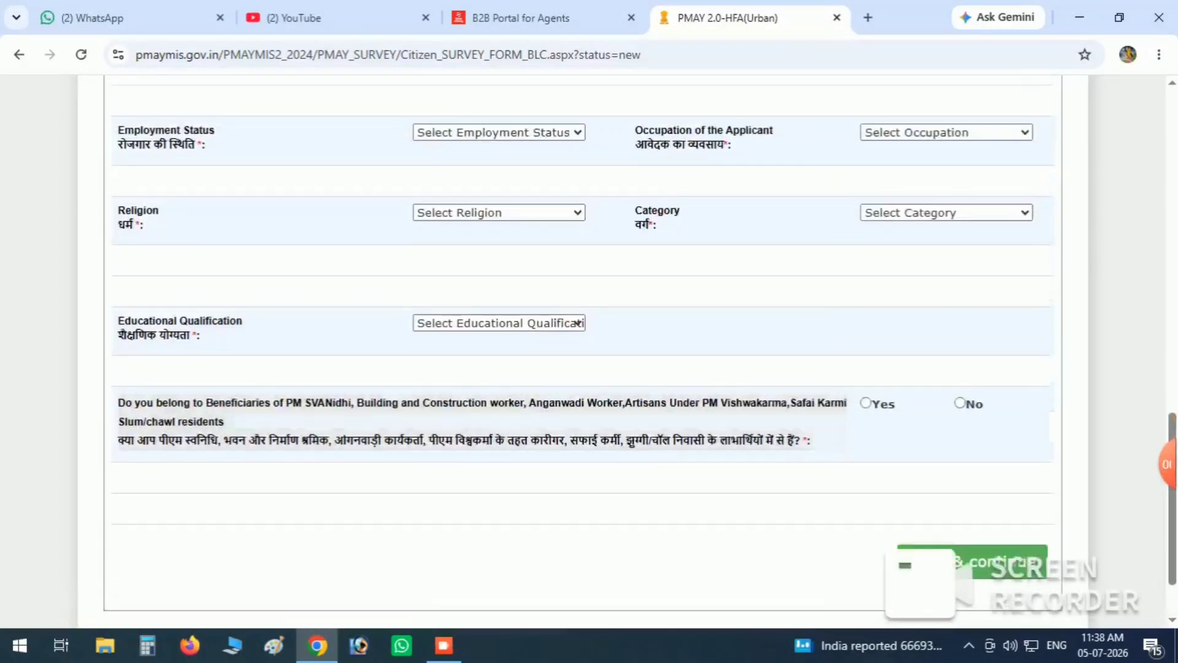
{"action": "scroll", "coordinate": [578, 323], "scroll_direction": "up", "scroll_amount": 4}
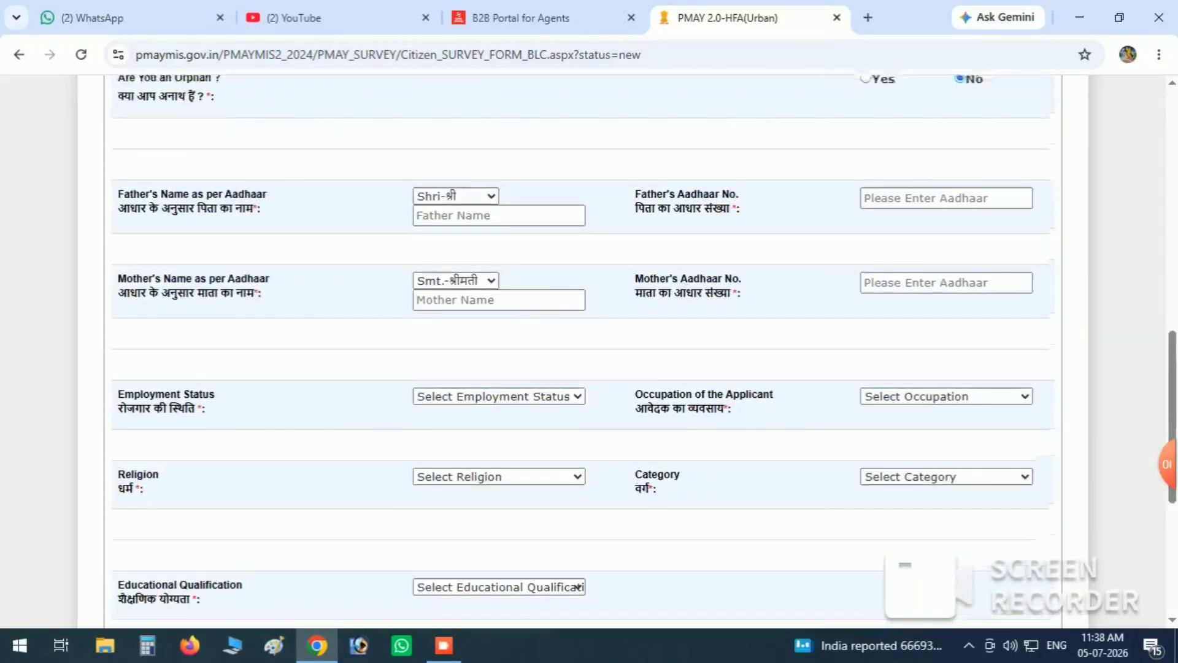
{"action": "scroll", "coordinate": [579, 323], "scroll_direction": "up", "scroll_amount": 5}
{"action": "mouse_move", "coordinate": [1168, 464]}
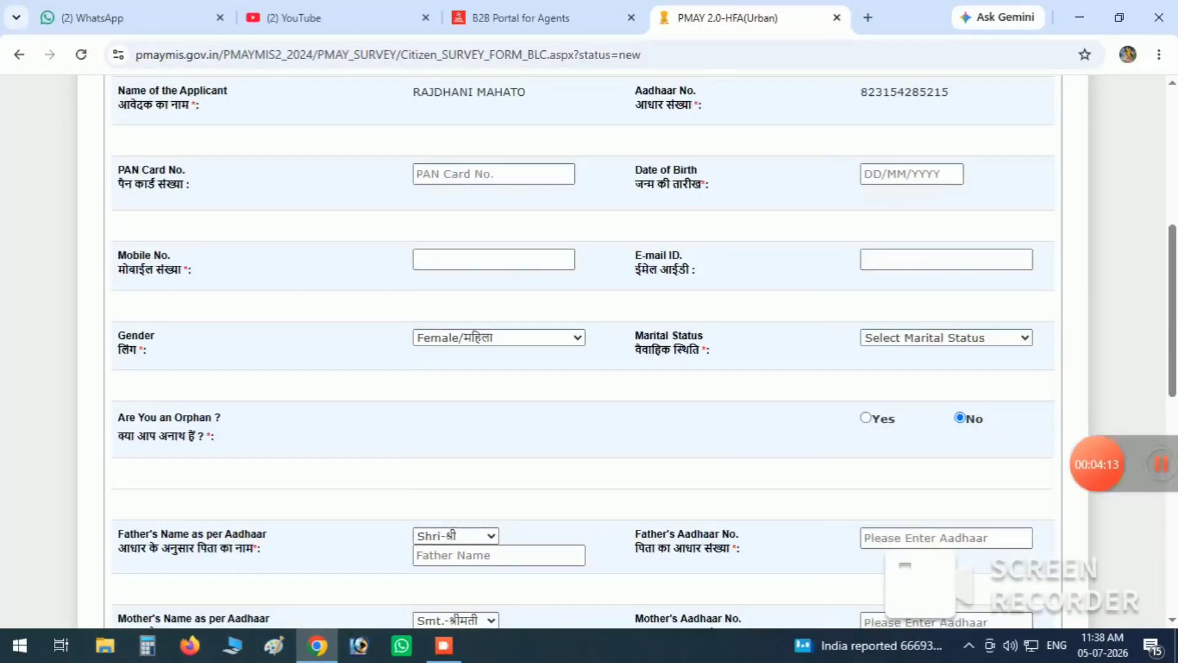
{"action": "left_click", "coordinate": [1106, 465]}
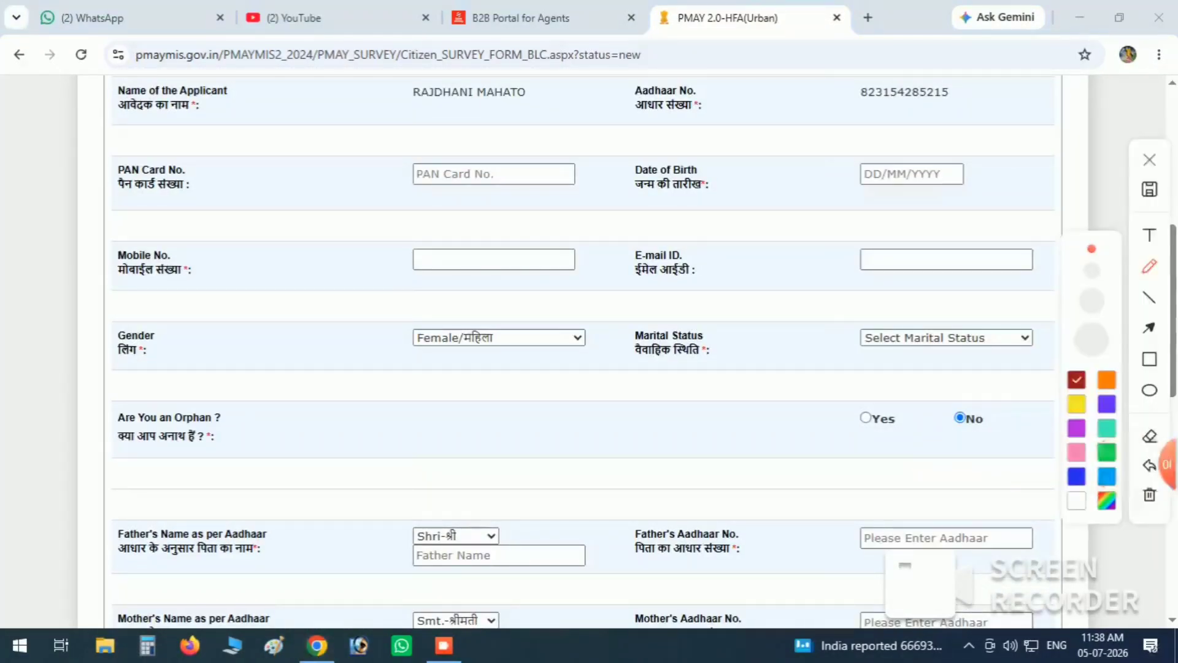
{"action": "left_click", "coordinate": [1150, 359]}
{"action": "mouse_move", "coordinate": [839, 314]}
{"action": "left_mouse_down"}
{"action": "mouse_move", "coordinate": [993, 382]}
{"action": "mouse_move", "coordinate": [1050, 366]}
{"action": "left_mouse_up"}
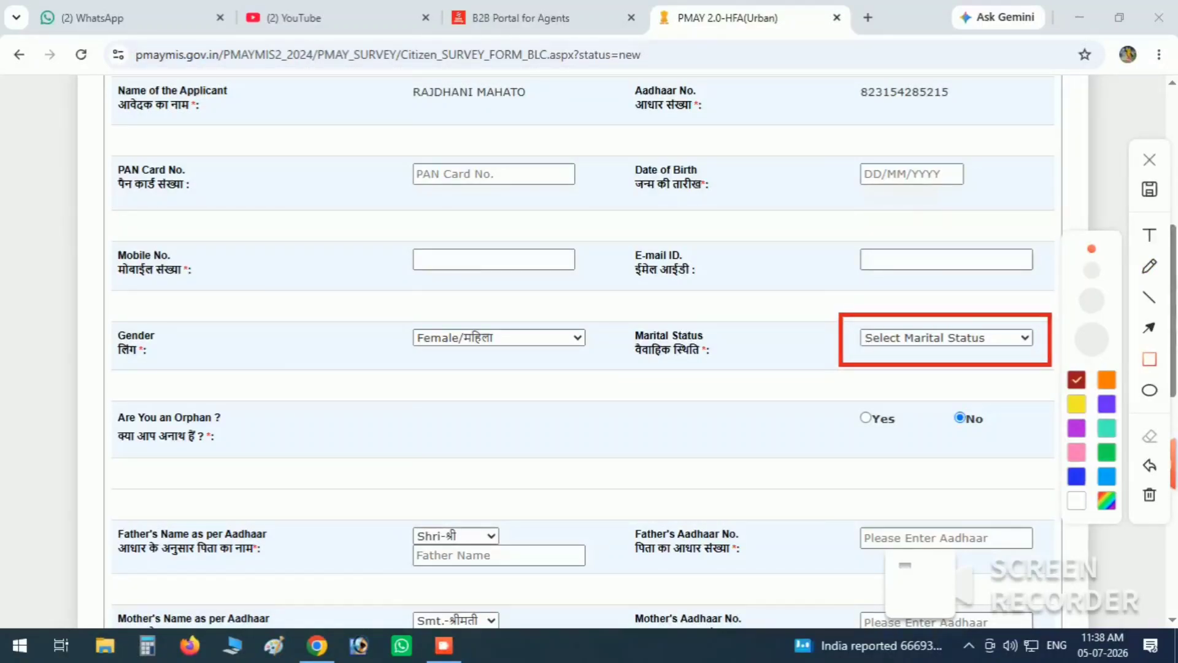
{"action": "left_click", "coordinate": [1149, 159]}
Examine the name and Aadhaar number fields for the applicant's father and mother
{"action": "scroll", "coordinate": [583, 351], "scroll_direction": "down", "scroll_amount": 4}
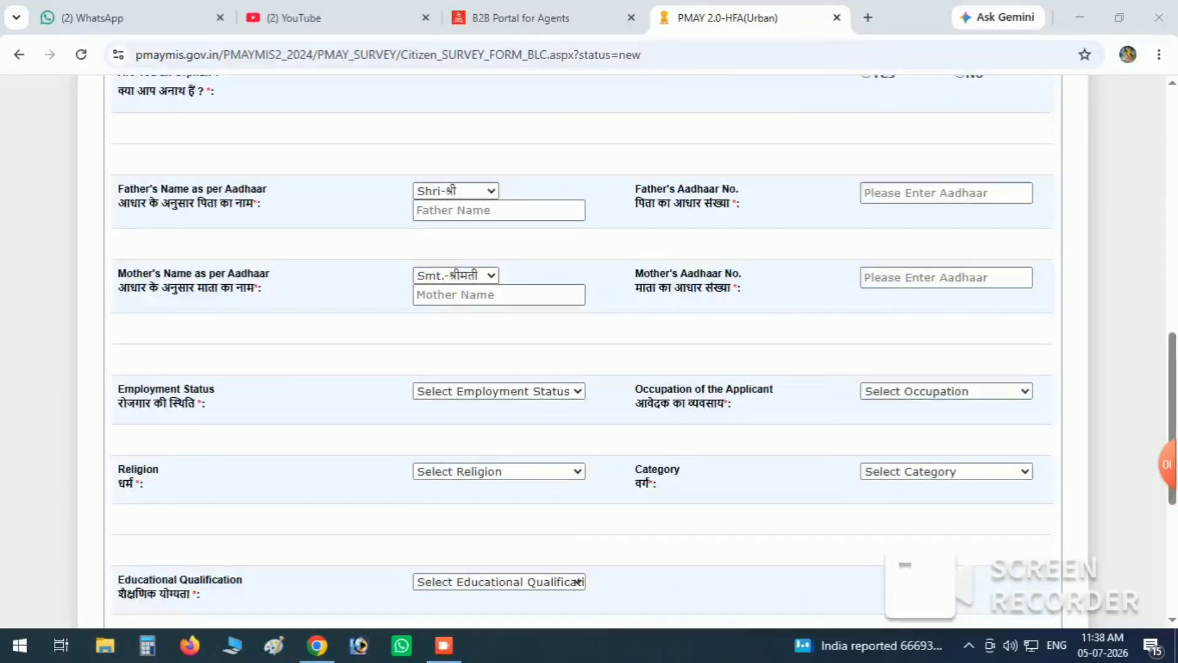
{"action": "scroll", "coordinate": [583, 351], "scroll_direction": "up", "scroll_amount": 1}
{"action": "mouse_move", "coordinate": [1167, 465]}
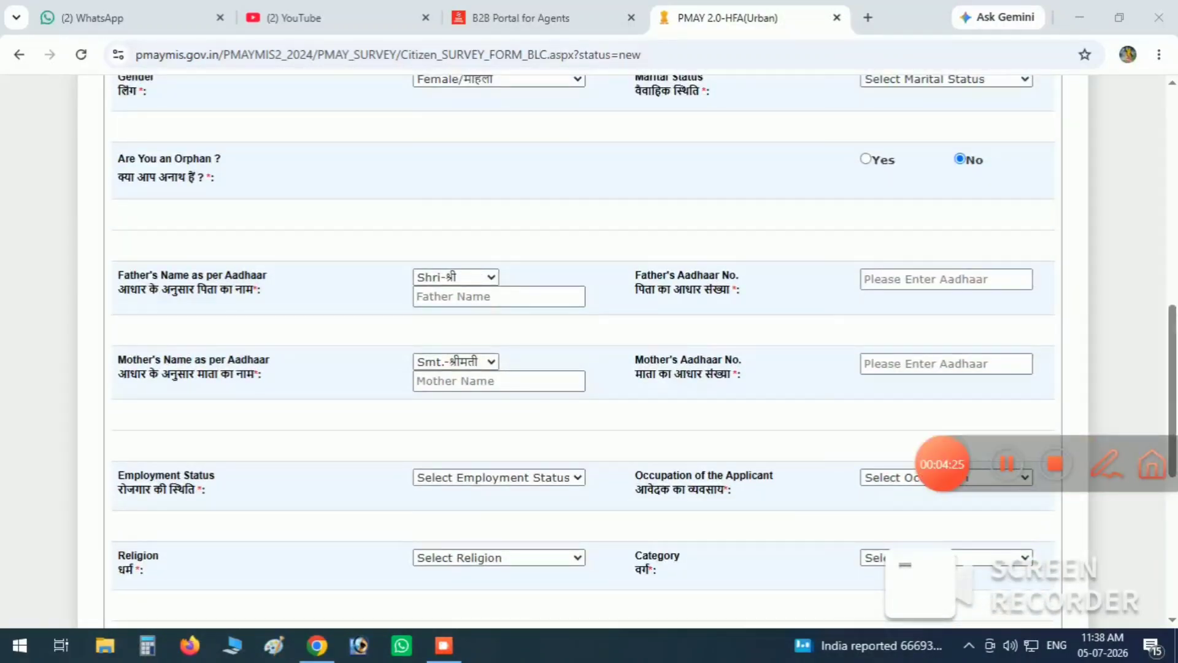
{"action": "left_click", "coordinate": [1105, 464]}
{"action": "left_click", "coordinate": [1150, 359]}
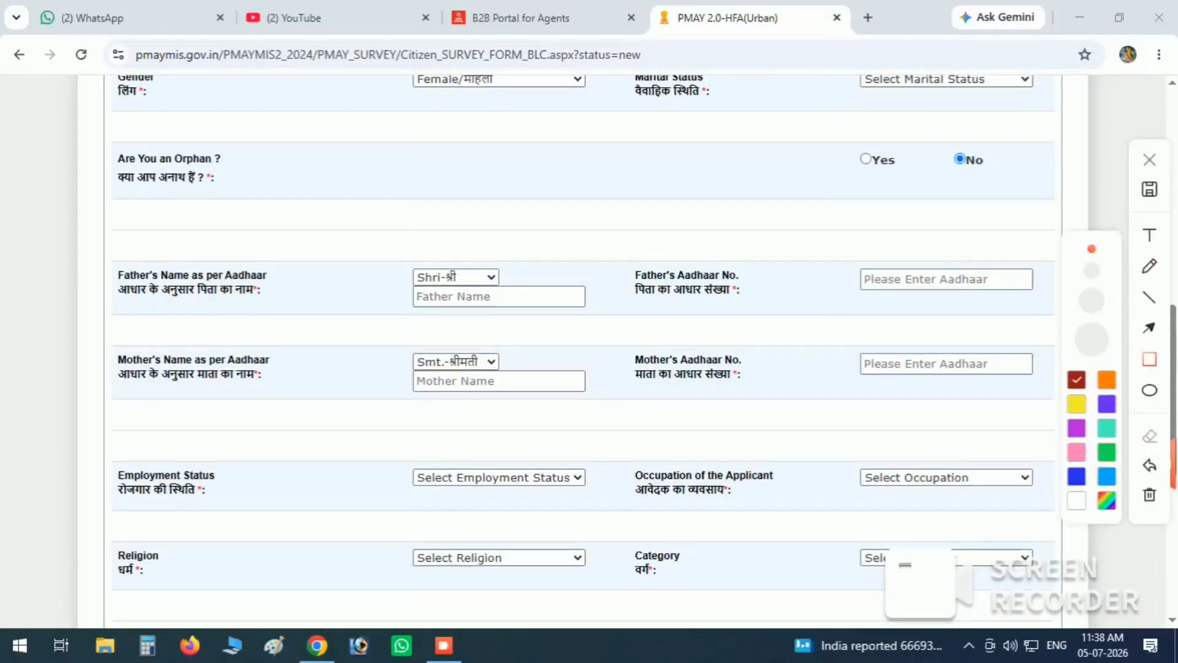
{"action": "mouse_move", "coordinate": [401, 267]}
{"action": "left_mouse_down"}
{"action": "mouse_move", "coordinate": [428, 300]}
{"action": "mouse_move", "coordinate": [570, 315]}
{"action": "left_mouse_up"}
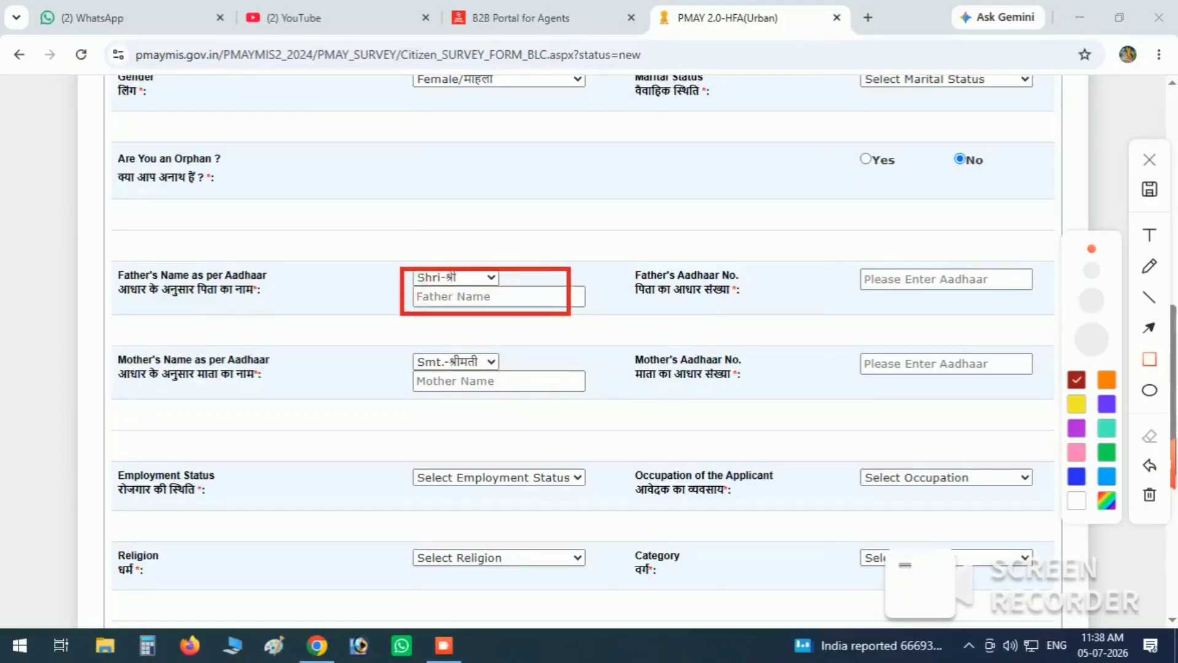
{"action": "mouse_move", "coordinate": [399, 353]}
{"action": "left_mouse_down"}
{"action": "mouse_move", "coordinate": [490, 400]}
{"action": "mouse_move", "coordinate": [550, 404]}
{"action": "left_mouse_up"}
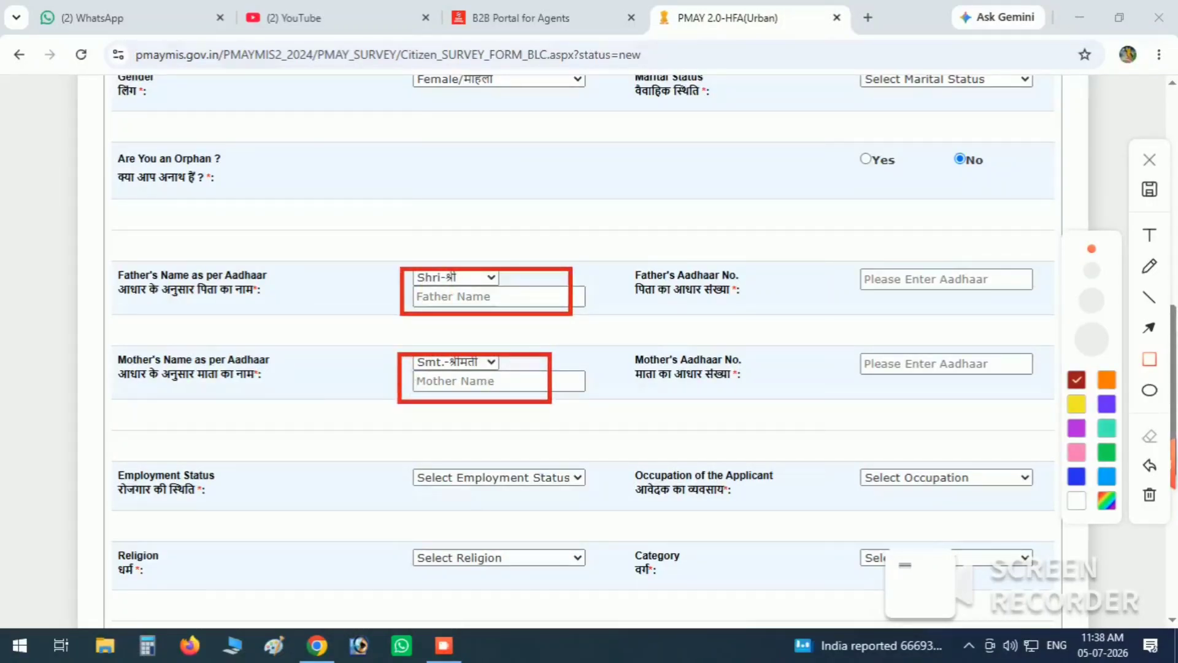
{"action": "left_click_drag", "start_coordinate": [867, 265], "coordinate": [1022, 302]}
{"action": "mouse_move", "coordinate": [847, 347]}
{"action": "left_mouse_down"}
{"action": "mouse_move", "coordinate": [869, 371]}
{"action": "mouse_move", "coordinate": [1007, 378]}
{"action": "left_mouse_up"}
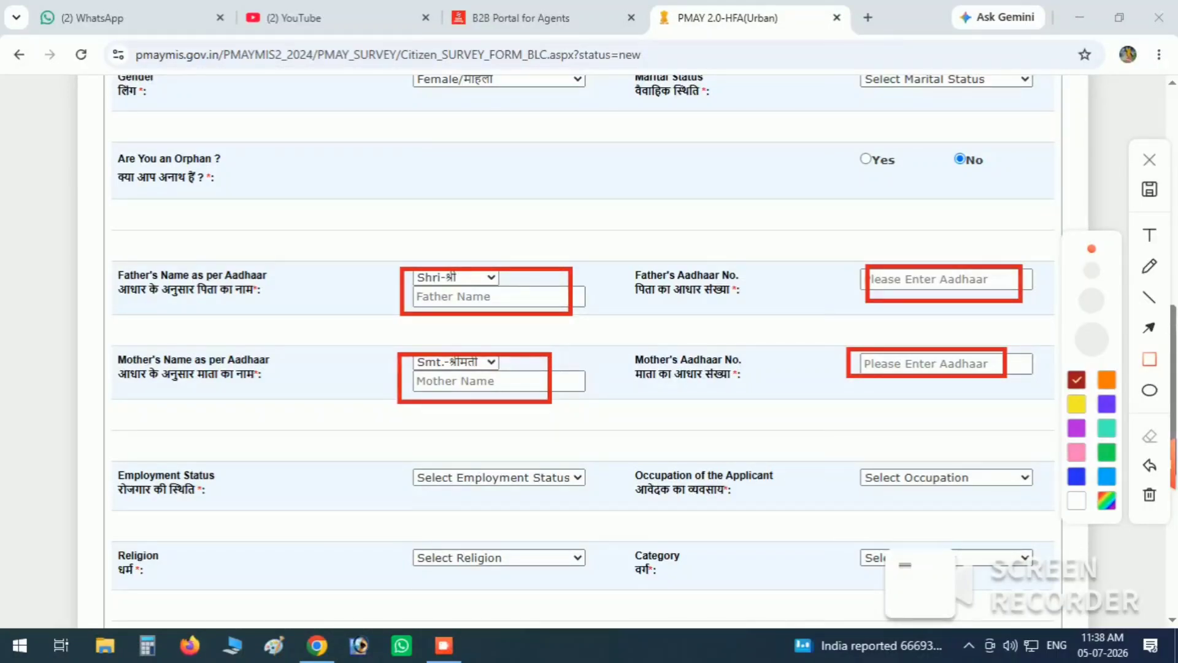
{"action": "left_click", "coordinate": [1149, 159]}
Review the available Employment Status and Occupation of the Applicant options without choosing any
{"action": "scroll", "coordinate": [499, 331], "scroll_direction": "down", "scroll_amount": 2}
{"action": "left_click", "coordinate": [499, 305]}
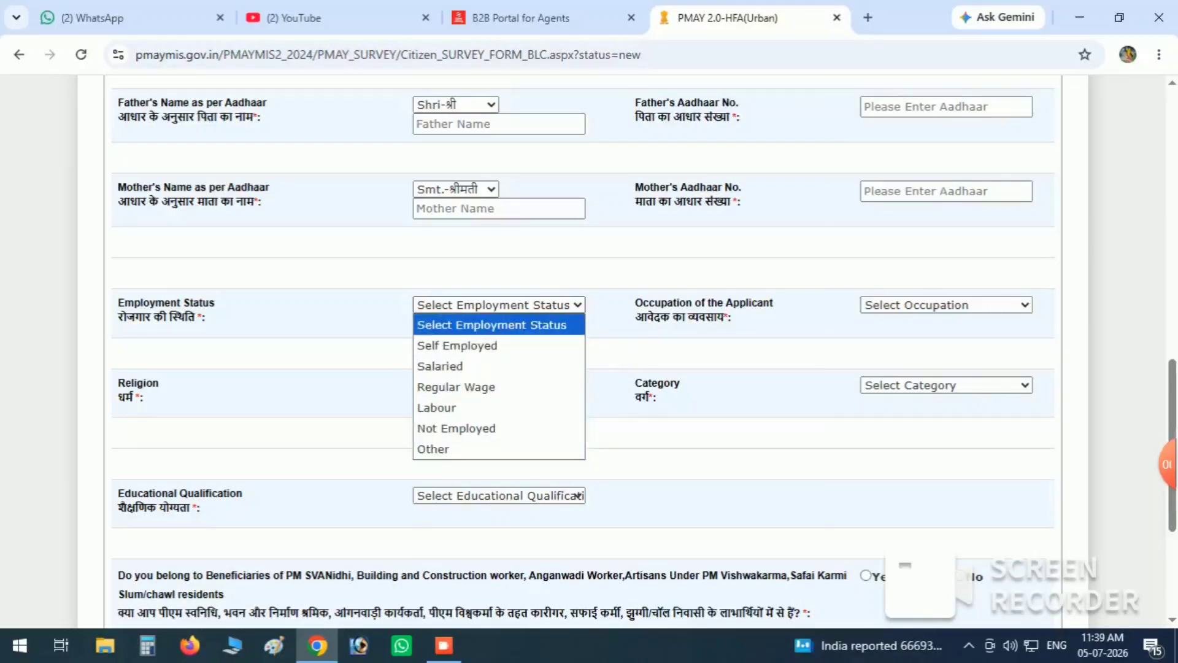
{"action": "left_click", "coordinate": [491, 325]}
{"action": "left_click", "coordinate": [933, 306]}
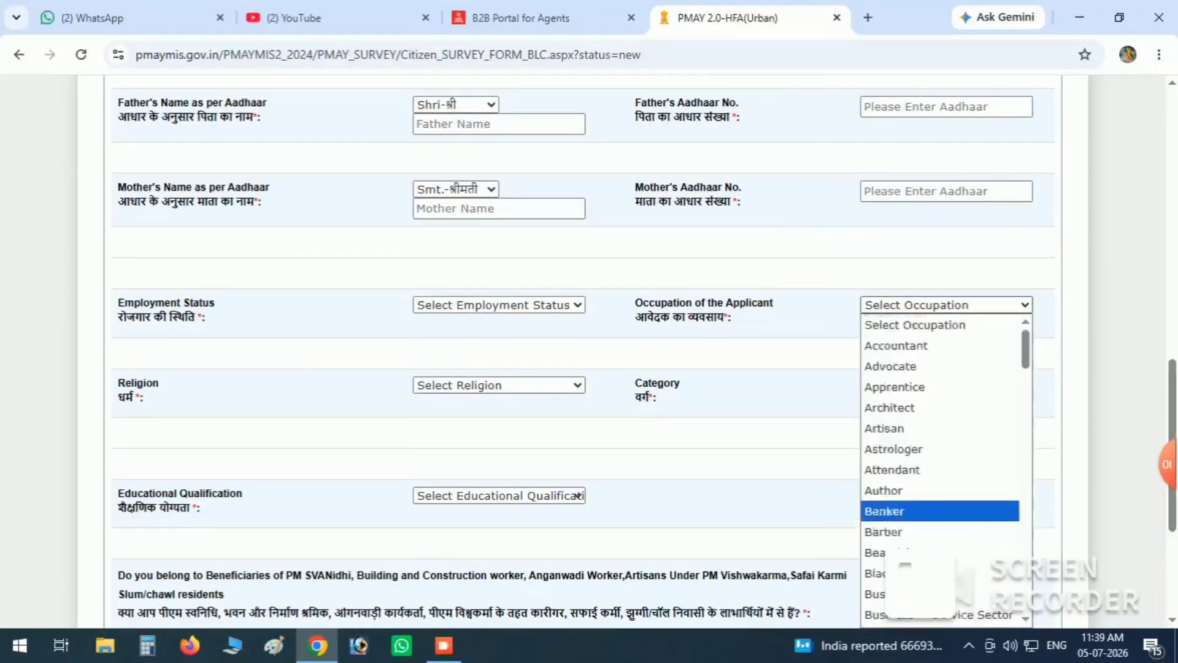
{"action": "scroll", "coordinate": [933, 507], "scroll_direction": "down", "scroll_amount": 8}
{"action": "scroll", "coordinate": [933, 507], "scroll_direction": "down", "scroll_amount": 13}
{"action": "scroll", "coordinate": [932, 470], "scroll_direction": "up", "scroll_amount": 8}
{"action": "left_click", "coordinate": [767, 454]}
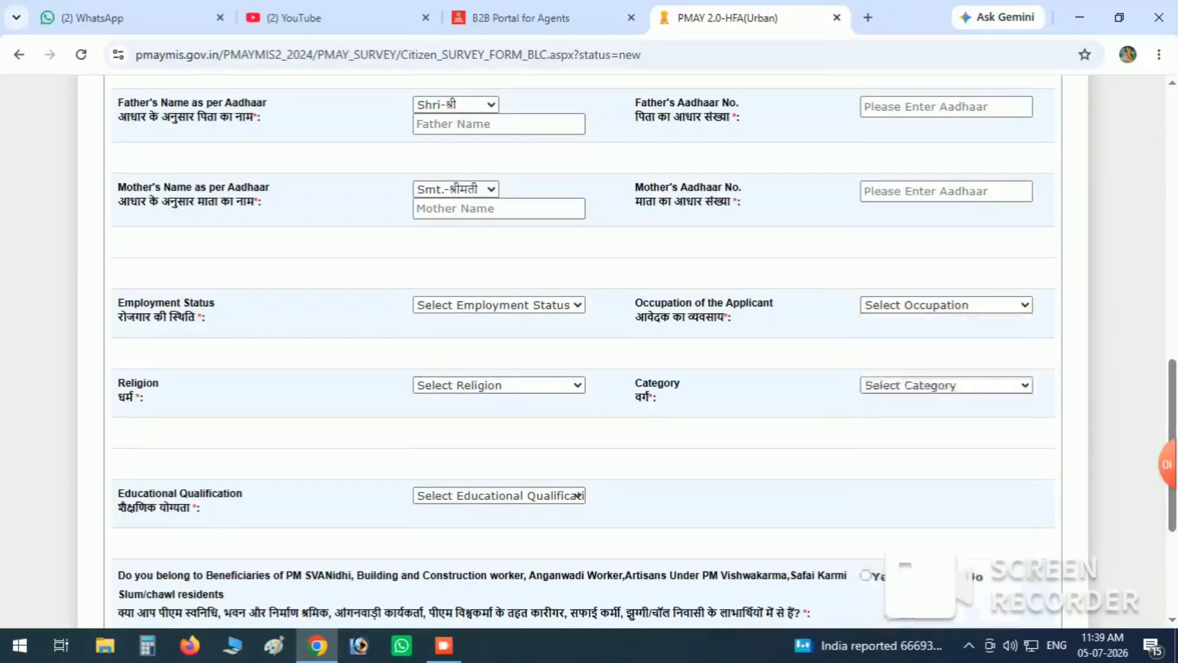
Review the available Religion, Category and Educational Qualification options without choosing any
{"action": "left_click", "coordinate": [522, 386]}
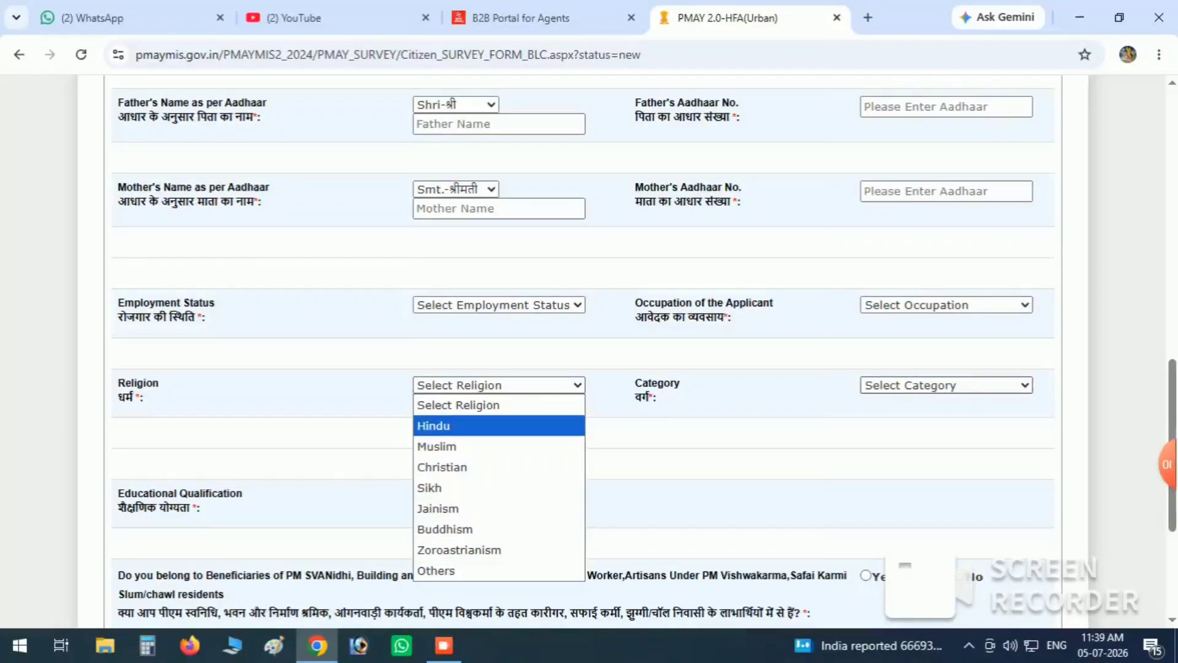
{"action": "left_click", "coordinate": [946, 385]}
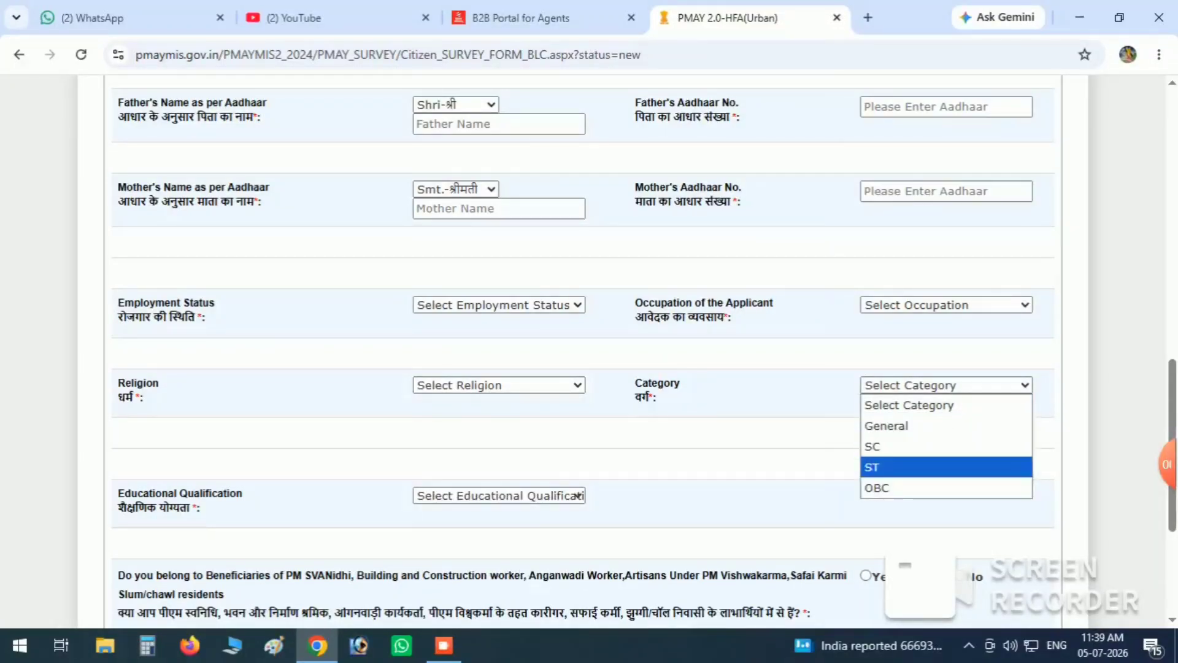
{"action": "left_click", "coordinate": [499, 496]}
{"action": "left_click", "coordinate": [499, 495]}
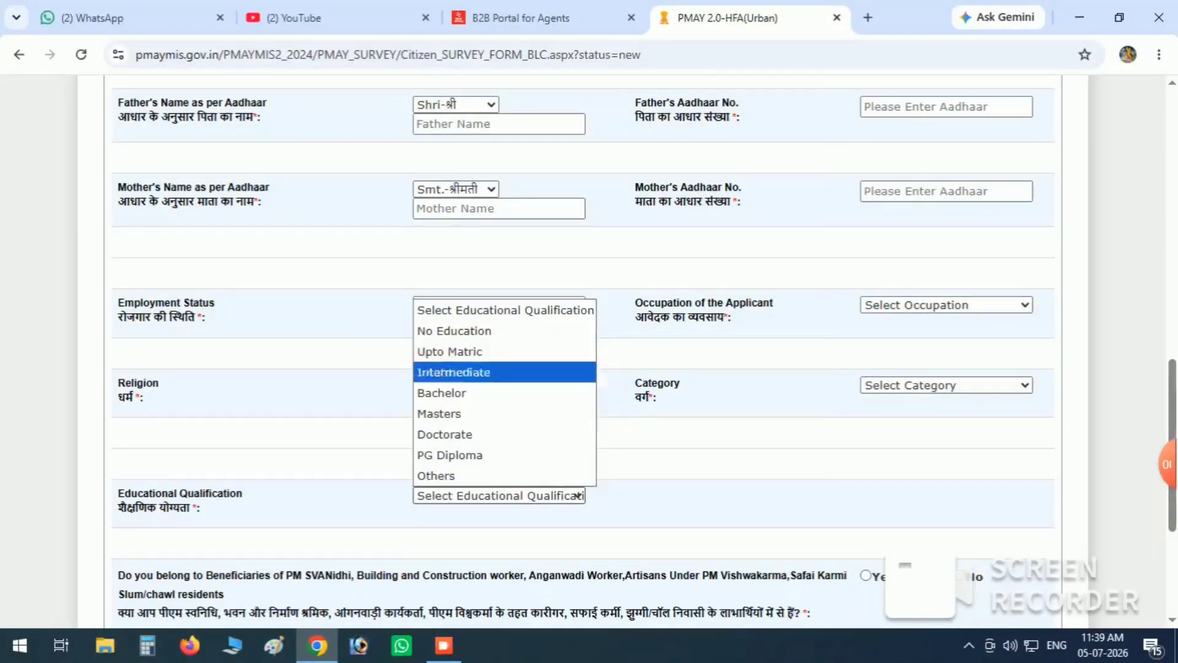
{"action": "scroll", "coordinate": [503, 522], "scroll_direction": "down", "scroll_amount": 1}
{"action": "scroll", "coordinate": [583, 349], "scroll_direction": "down", "scroll_amount": 3}
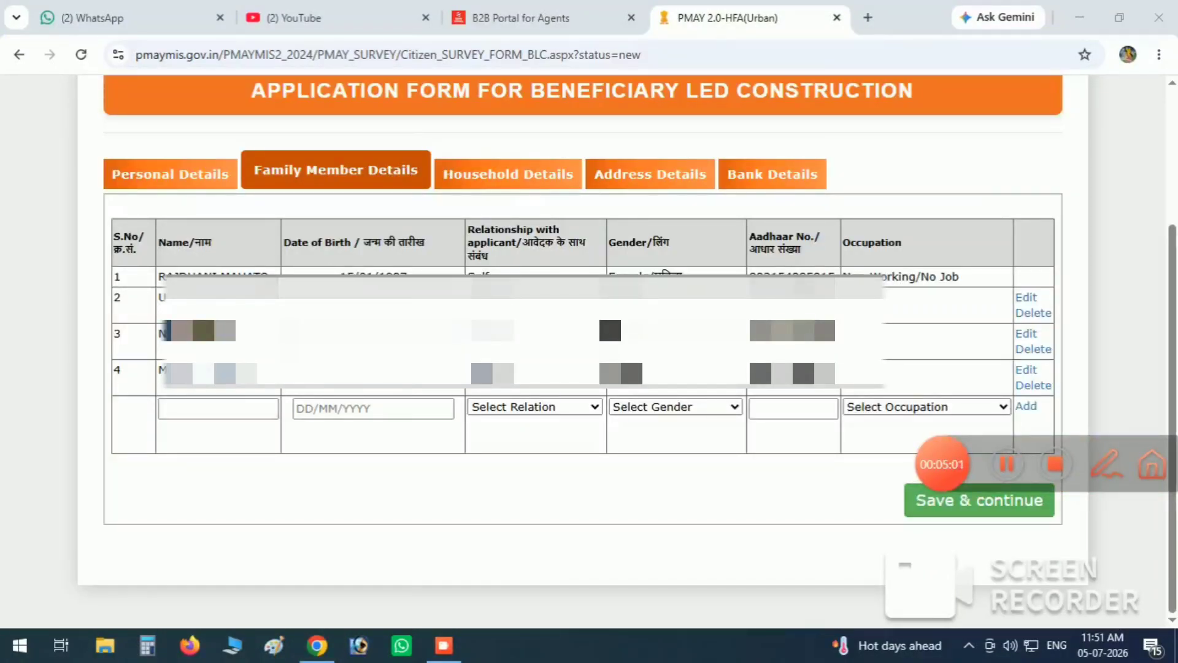
Examine the blank family member row's name, birth date, relation, gender, Aadhaar and occupation fields, and the save option
{"action": "left_click", "coordinate": [1108, 464]}
{"action": "left_click", "coordinate": [1149, 359]}
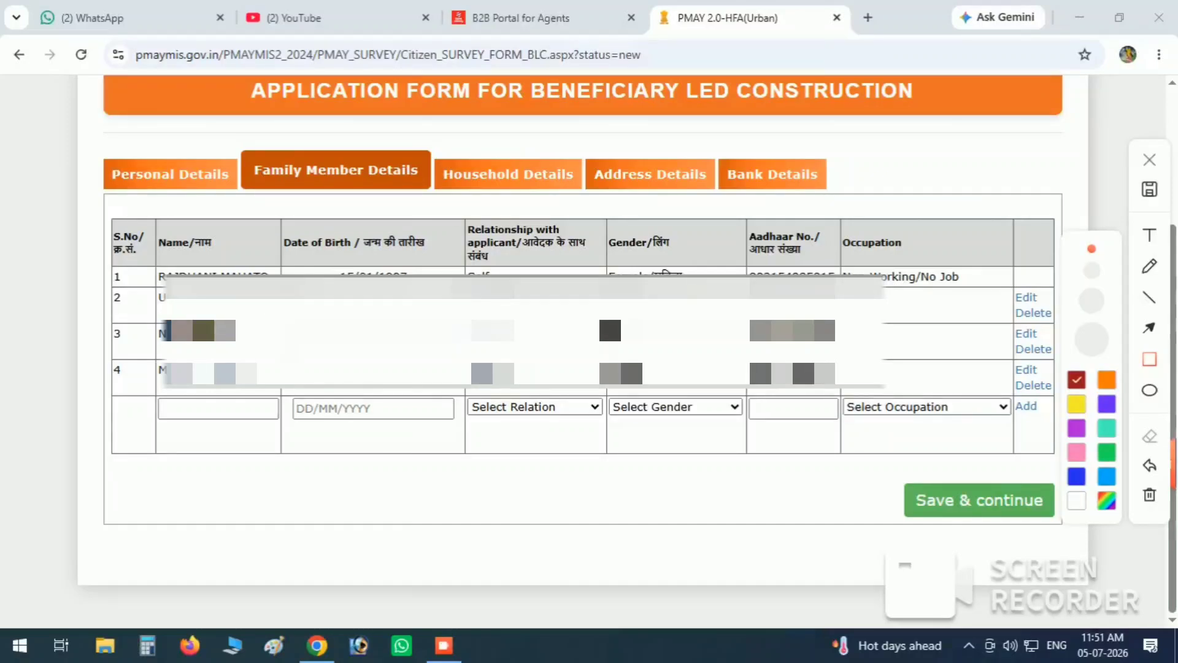
{"action": "mouse_move", "coordinate": [117, 388]}
{"action": "left_mouse_down"}
{"action": "mouse_move", "coordinate": [491, 442]}
{"action": "mouse_move", "coordinate": [874, 453]}
{"action": "mouse_move", "coordinate": [1042, 438]}
{"action": "left_mouse_up"}
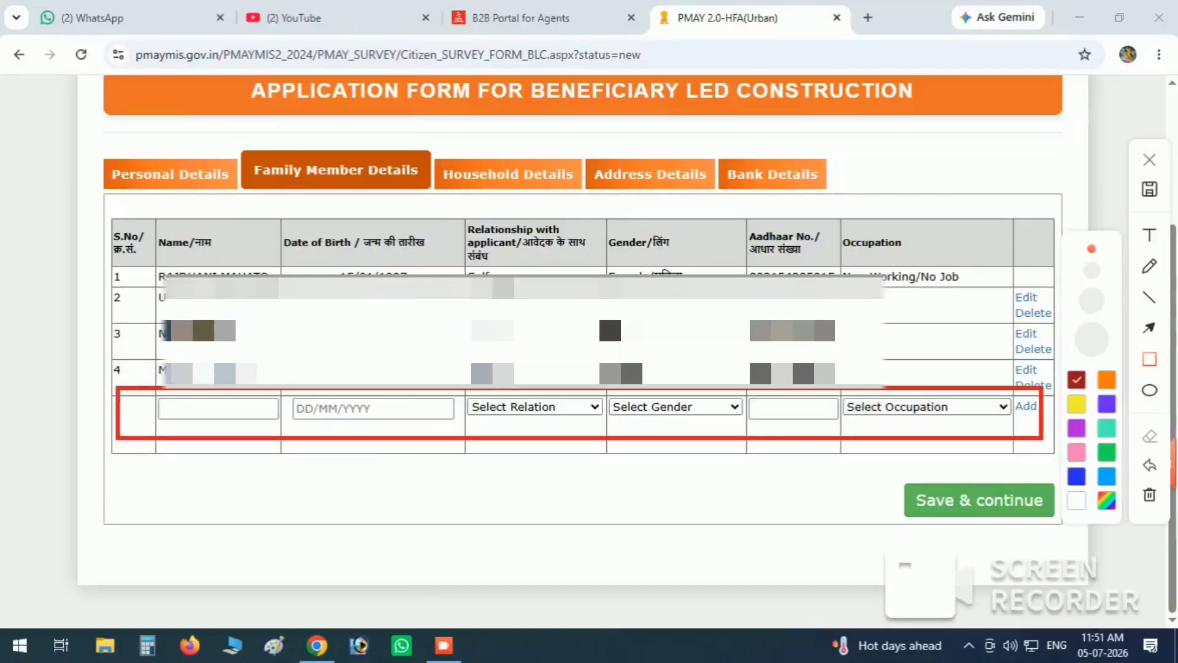
{"action": "left_click", "coordinate": [1150, 465]}
{"action": "mouse_move", "coordinate": [159, 405]}
{"action": "left_mouse_down"}
{"action": "mouse_move", "coordinate": [368, 425]}
{"action": "mouse_move", "coordinate": [1011, 421]}
{"action": "left_mouse_up"}
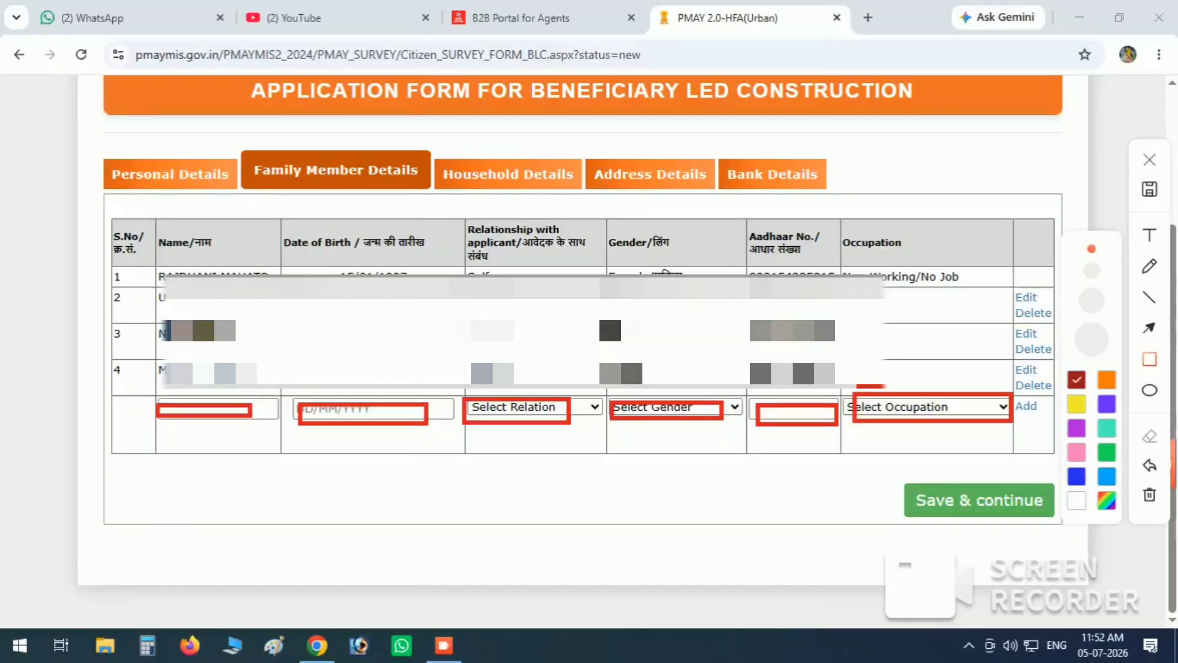
{"action": "left_click", "coordinate": [1149, 160]}
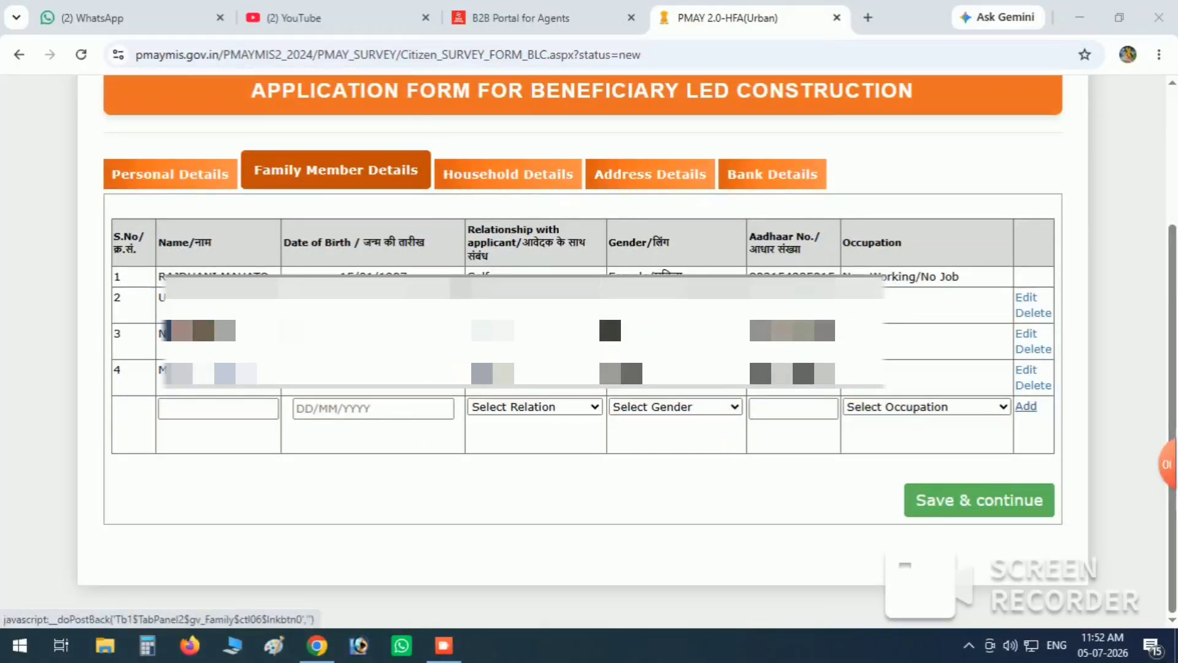
{"action": "mouse_move", "coordinate": [1166, 464]}
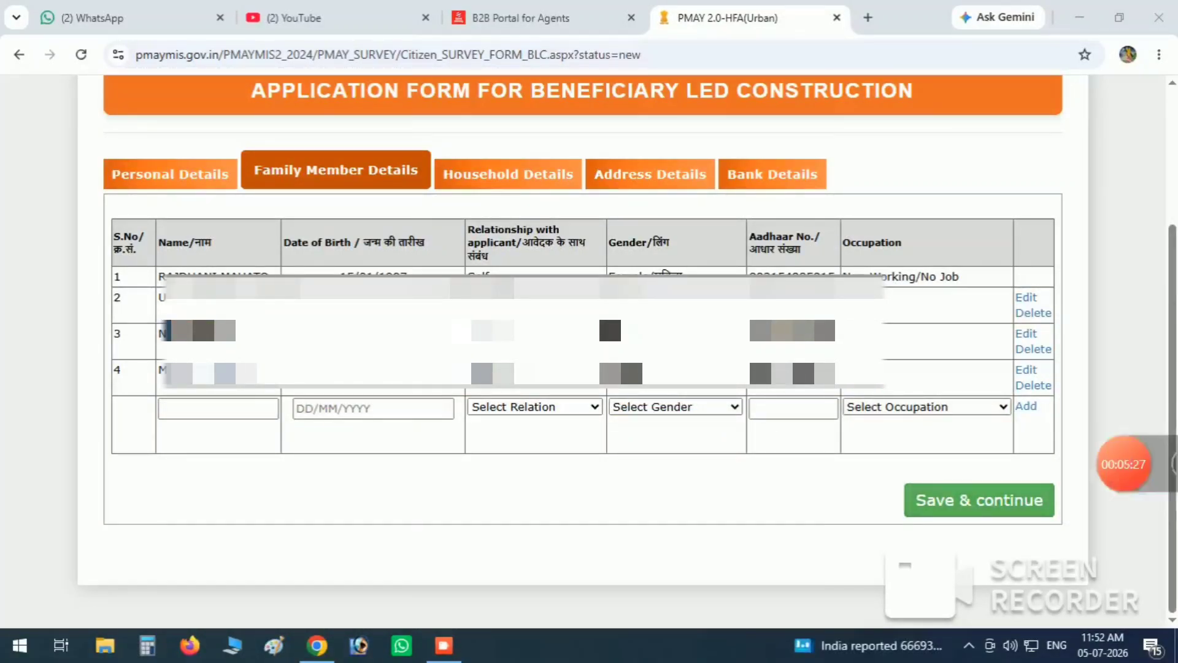
{"action": "left_click", "coordinate": [1107, 465]}
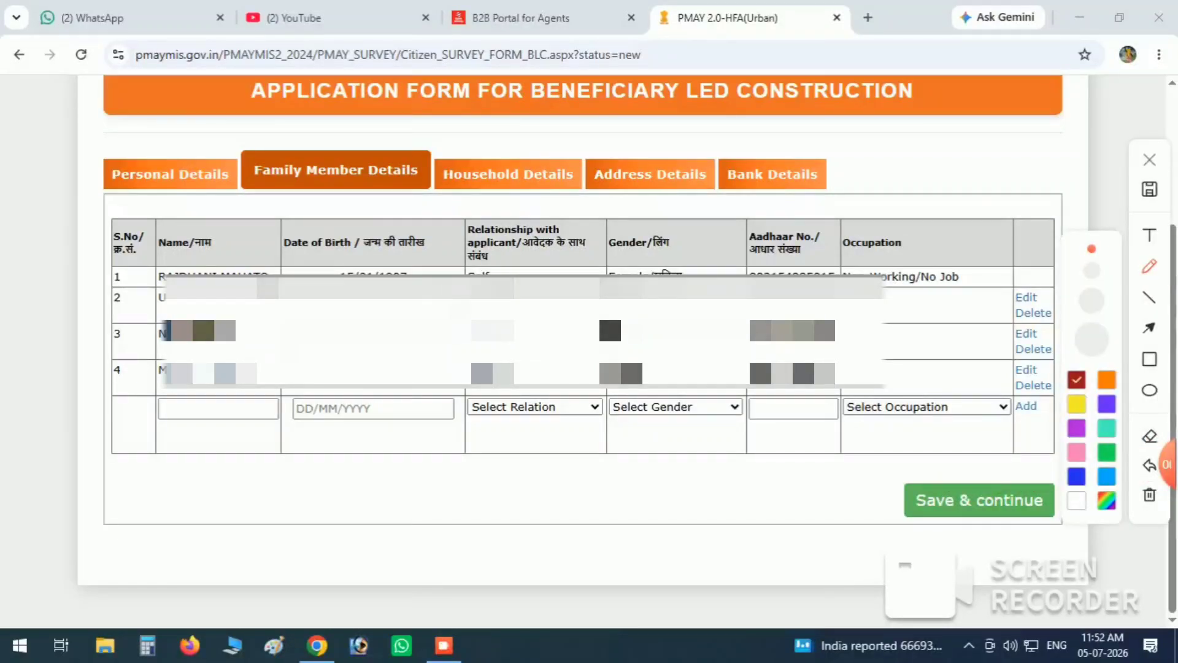
{"action": "mouse_move", "coordinate": [890, 478]}
{"action": "left_mouse_down"}
{"action": "mouse_move", "coordinate": [1060, 528]}
{"action": "mouse_move", "coordinate": [1048, 526]}
{"action": "left_mouse_up"}
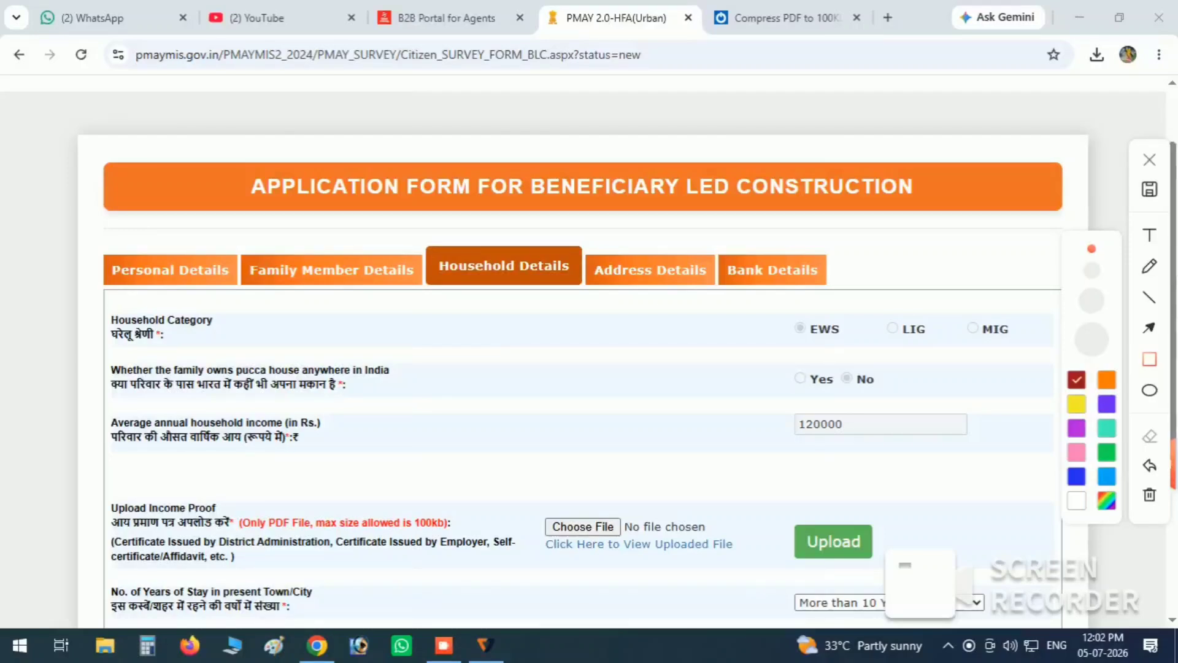
Examine the income proof file selection and the number of years of stay in the household details
{"action": "left_click_drag", "start_coordinate": [507, 505], "coordinate": [655, 550]}
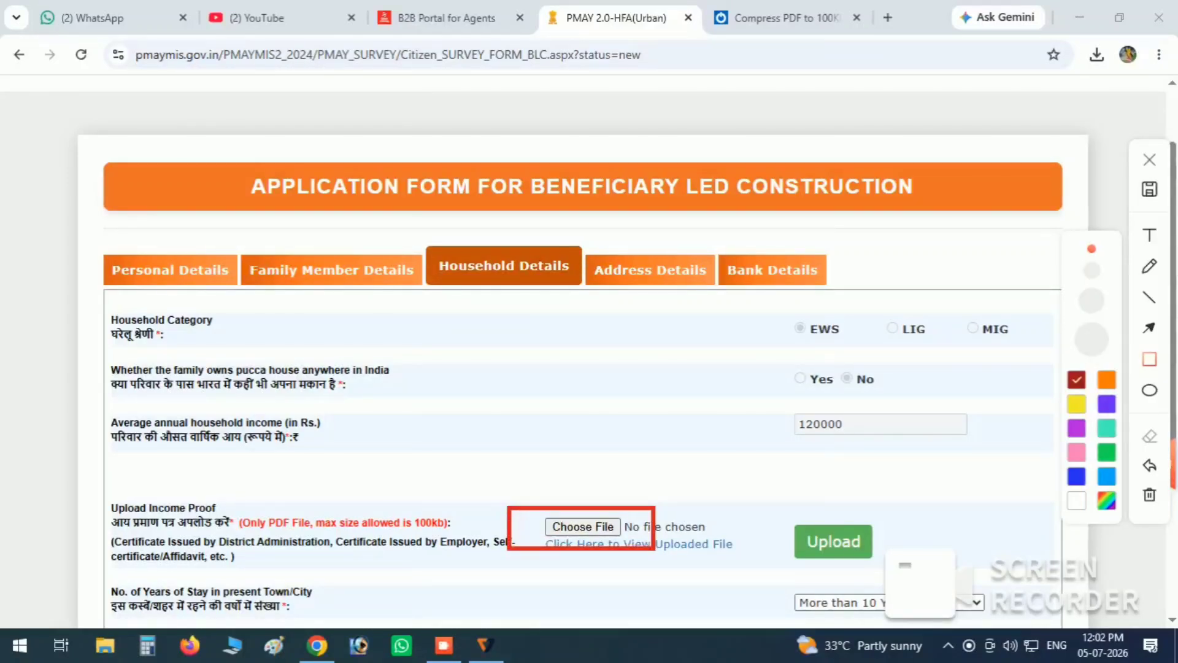
{"action": "mouse_move", "coordinate": [781, 585]}
{"action": "left_mouse_down"}
{"action": "mouse_move", "coordinate": [796, 604]}
{"action": "mouse_move", "coordinate": [993, 614]}
{"action": "left_mouse_up"}
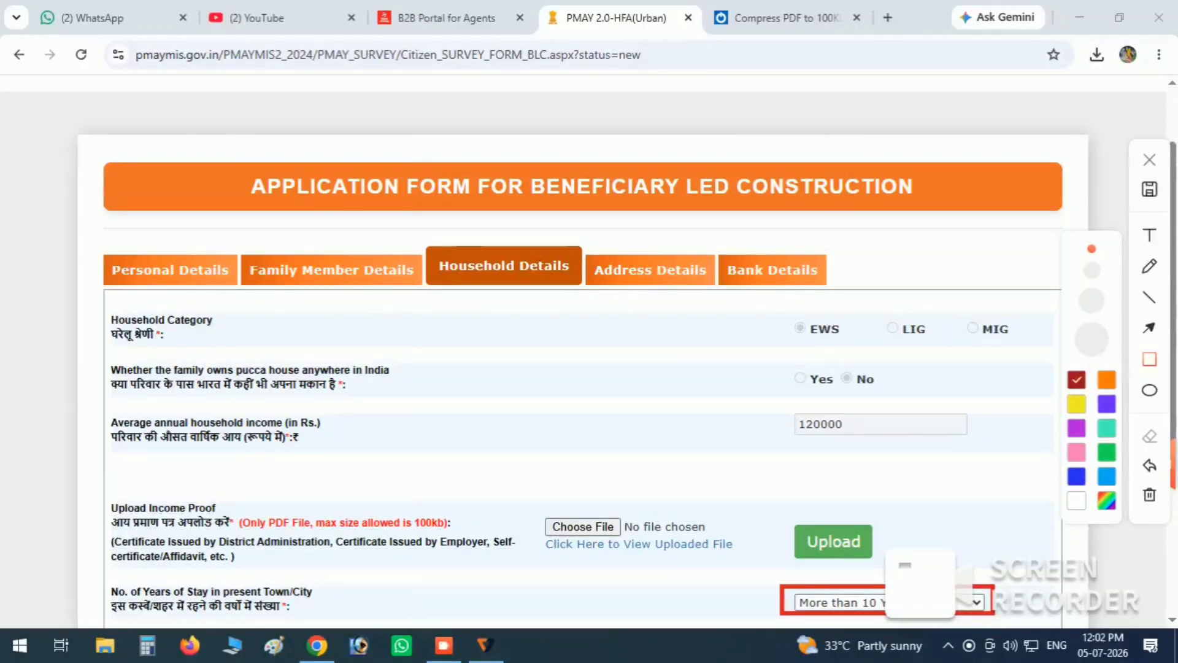
{"action": "left_click", "coordinate": [1150, 160]}
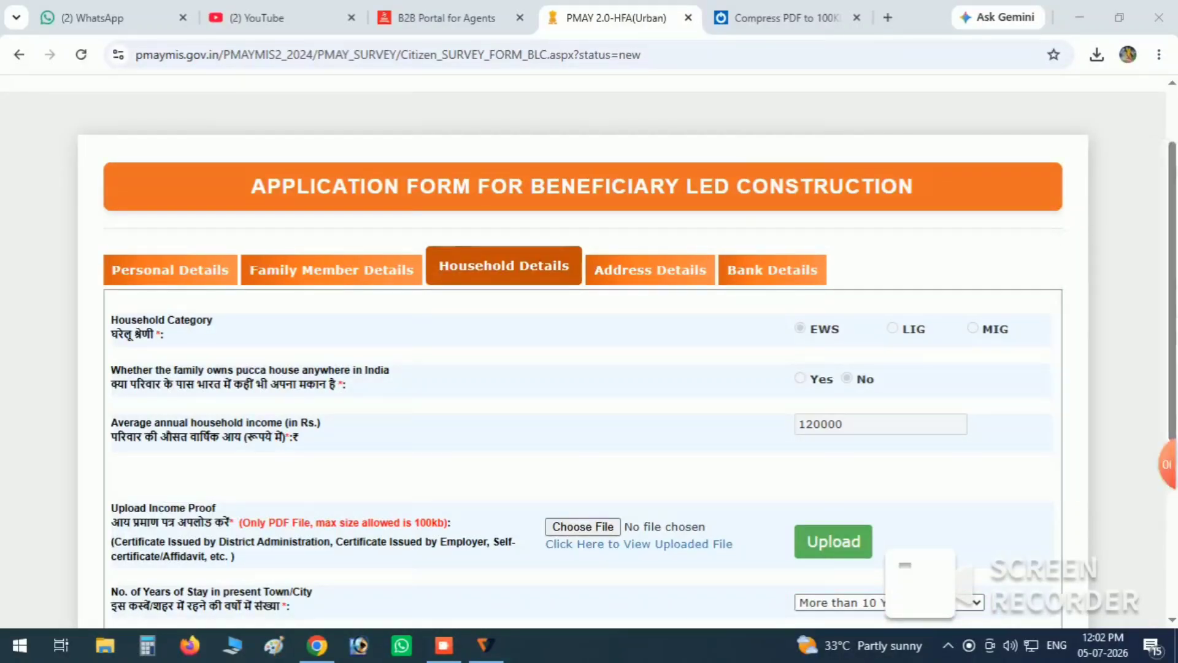
Examine the house ownership, existing house type and roof type selections, and the option for saving the household details
{"action": "scroll", "coordinate": [1150, 246], "scroll_direction": "down", "scroll_amount": 5}
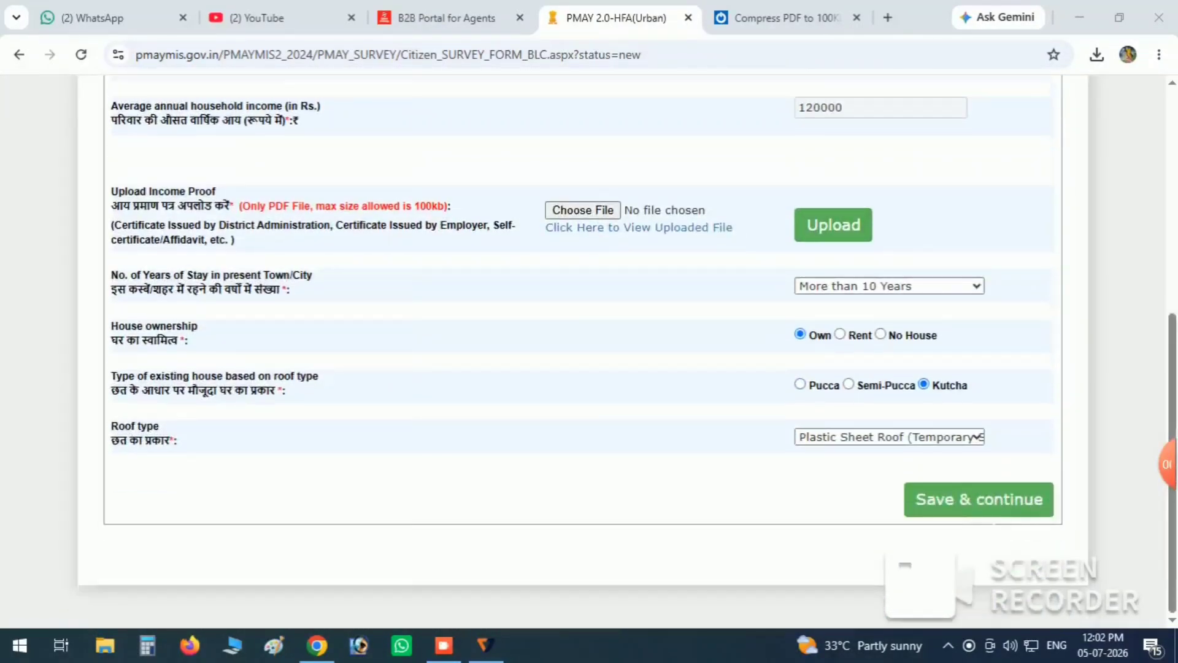
{"action": "mouse_move", "coordinate": [1168, 464]}
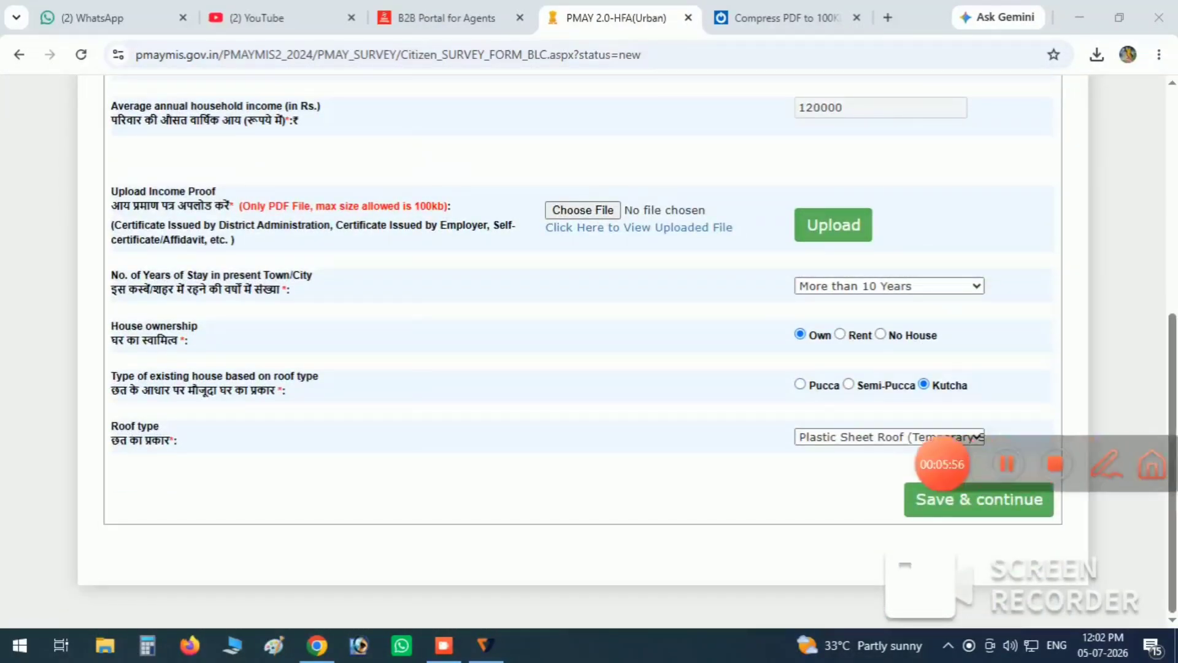
{"action": "left_click", "coordinate": [1107, 464]}
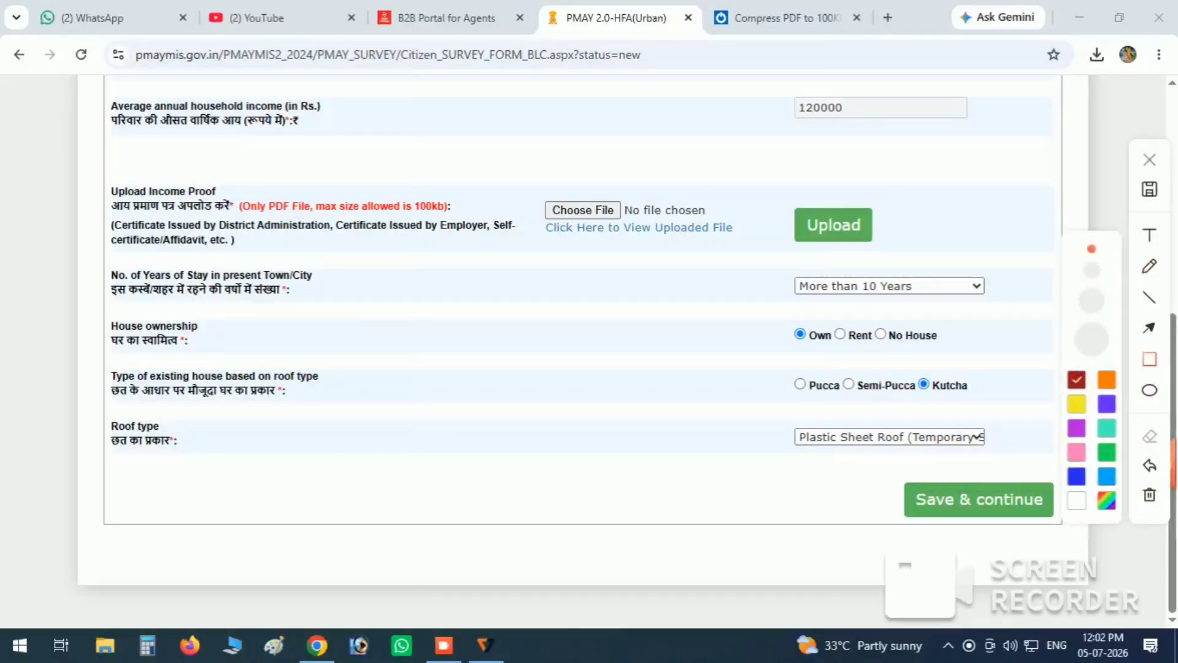
{"action": "mouse_move", "coordinate": [779, 326]}
{"action": "left_mouse_down"}
{"action": "mouse_move", "coordinate": [927, 371]}
{"action": "mouse_move", "coordinate": [953, 366]}
{"action": "left_mouse_up"}
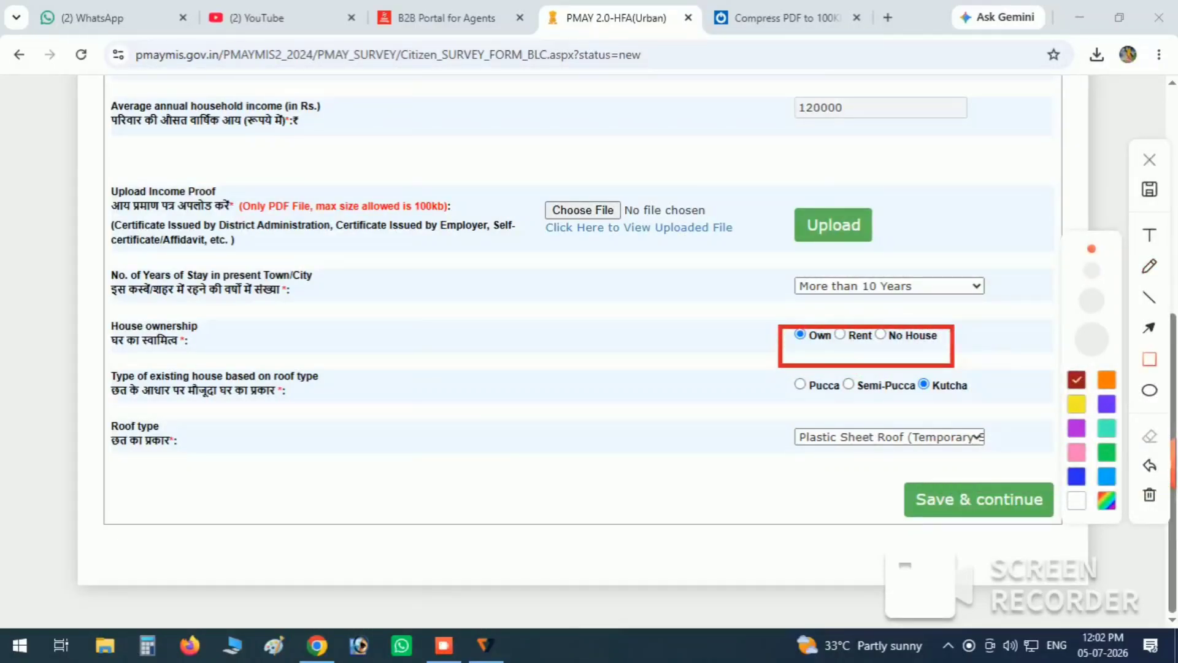
{"action": "left_click_drag", "start_coordinate": [776, 379], "coordinate": [970, 398]}
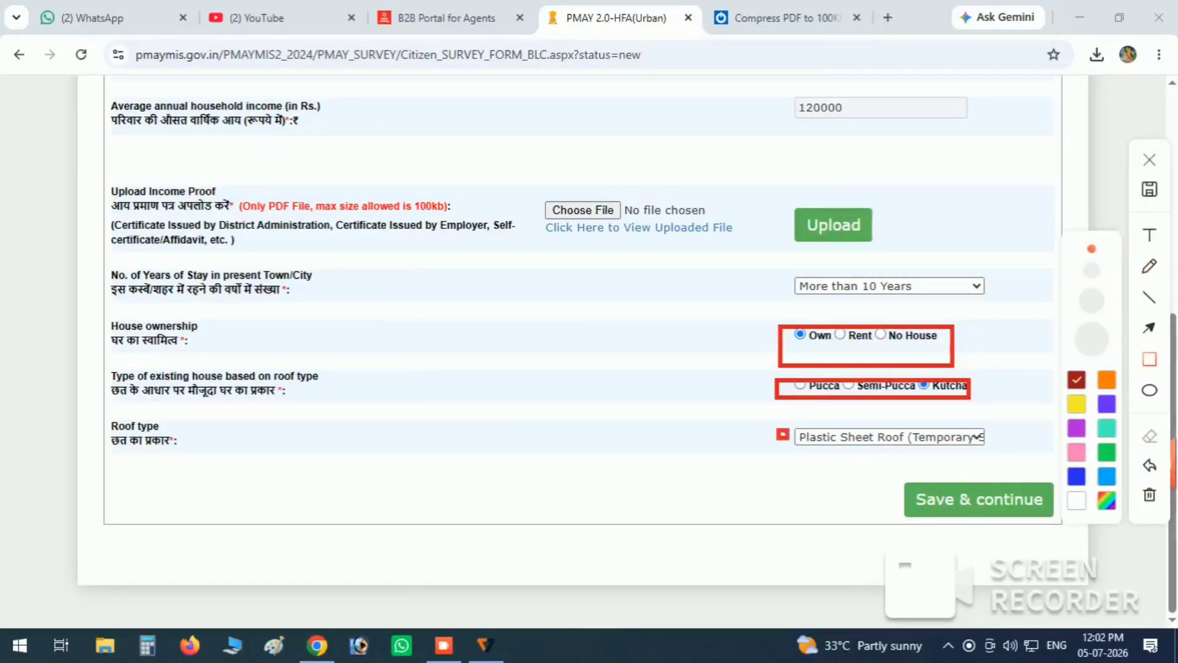
{"action": "left_click_drag", "start_coordinate": [778, 429], "coordinate": [1006, 456]}
{"action": "mouse_move", "coordinate": [896, 483]}
{"action": "left_mouse_down"}
{"action": "mouse_move", "coordinate": [908, 504]}
{"action": "mouse_move", "coordinate": [1062, 517]}
{"action": "left_mouse_up"}
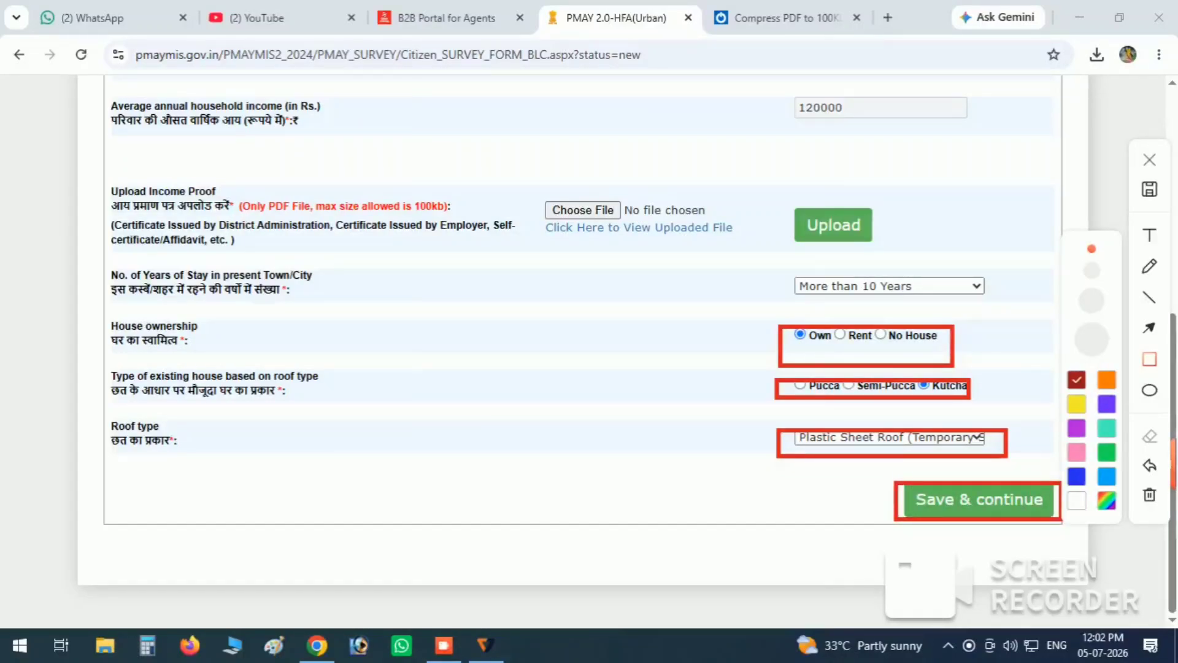
{"action": "left_click", "coordinate": [1150, 159]}
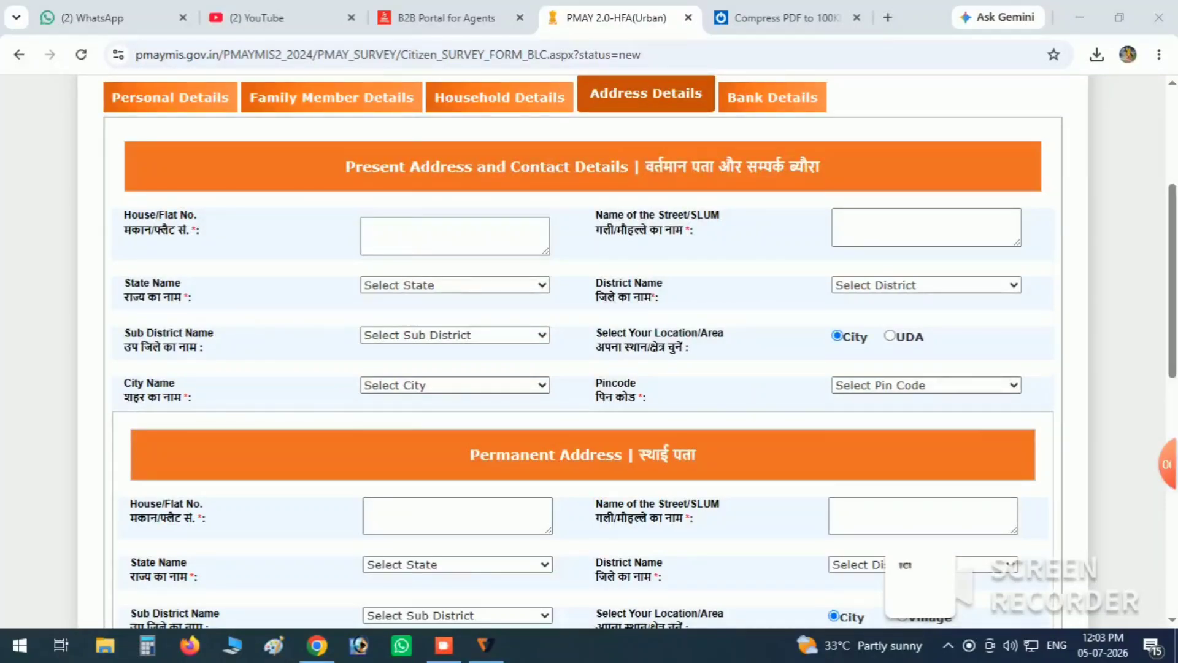
Examine the present address fields for house number, street, state, district, sub-district, location type, city and pincode
{"action": "mouse_move", "coordinate": [1168, 464]}
{"action": "left_click", "coordinate": [1107, 464]}
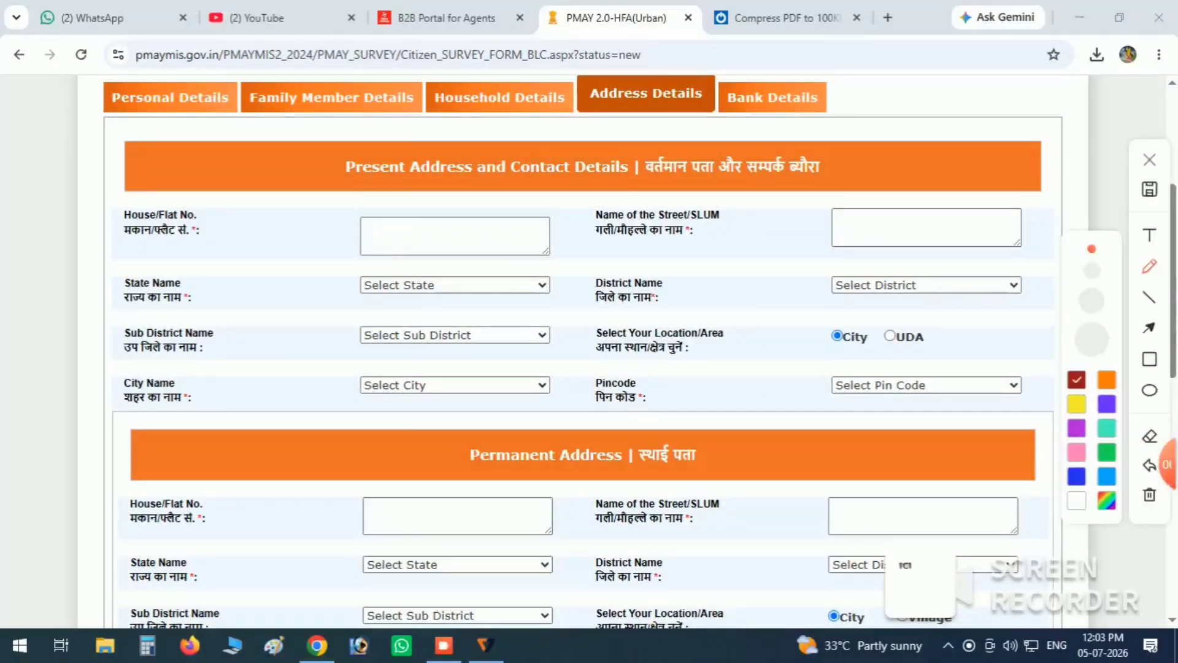
{"action": "left_click", "coordinate": [1150, 359]}
{"action": "mouse_move", "coordinate": [344, 206]}
{"action": "left_mouse_down"}
{"action": "mouse_move", "coordinate": [391, 241]}
{"action": "mouse_move", "coordinate": [545, 261]}
{"action": "left_mouse_up"}
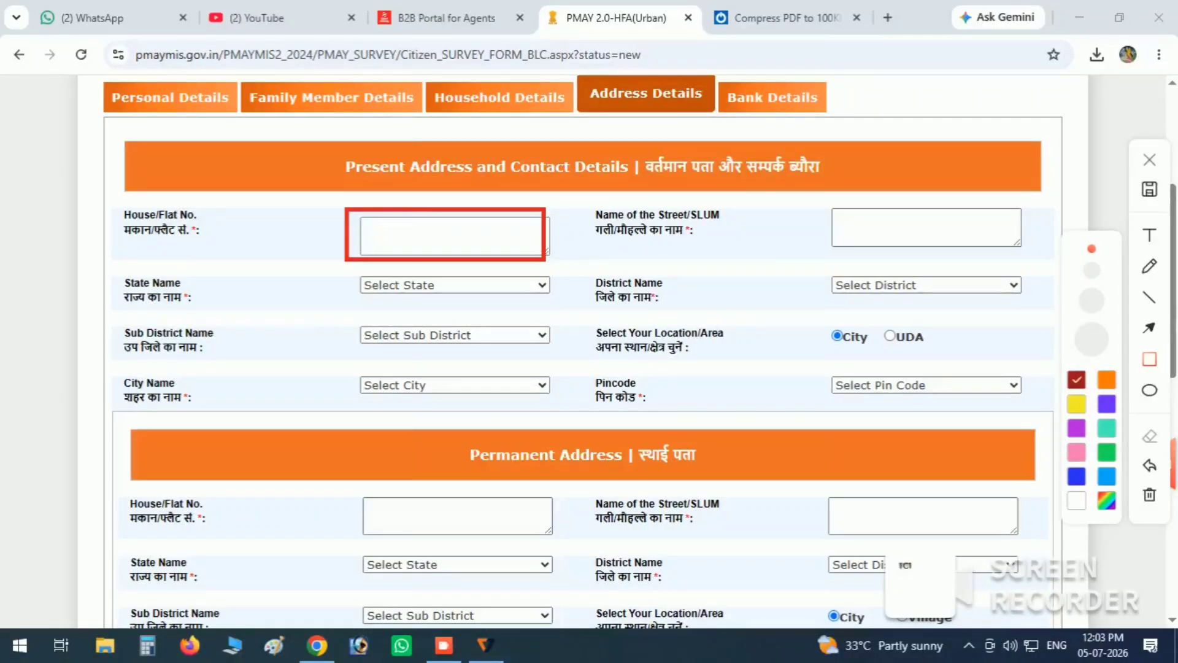
{"action": "mouse_move", "coordinate": [823, 205]}
{"action": "left_mouse_down"}
{"action": "mouse_move", "coordinate": [990, 260]}
{"action": "mouse_move", "coordinate": [1028, 255]}
{"action": "left_mouse_up"}
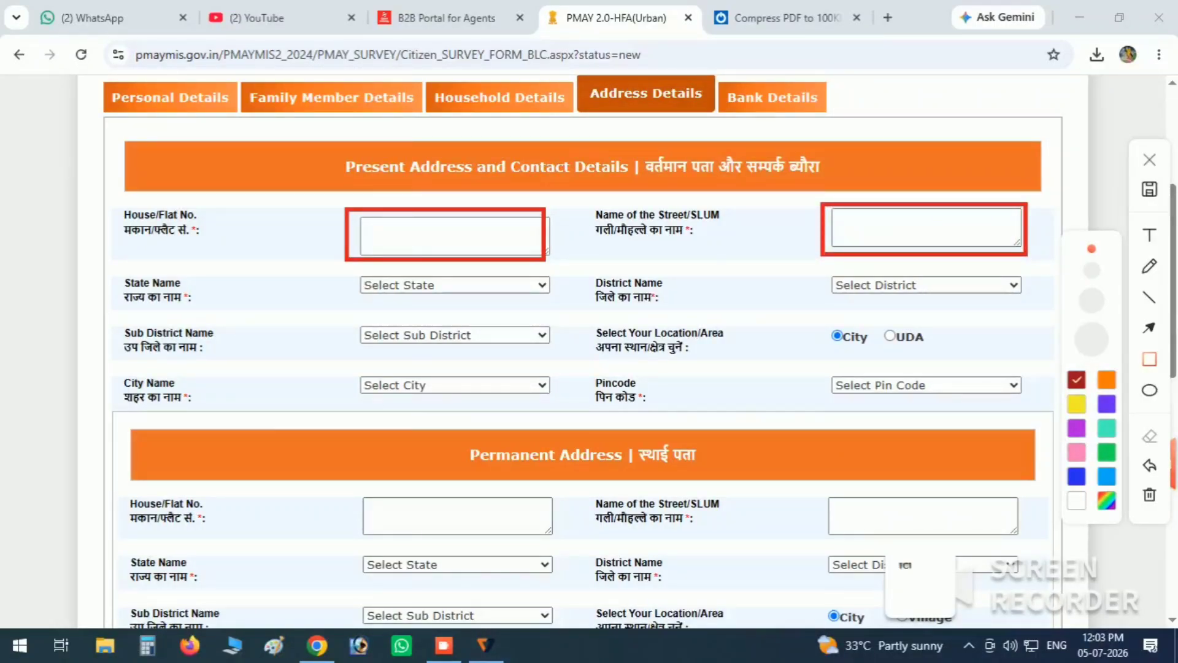
{"action": "left_click_drag", "start_coordinate": [351, 276], "coordinate": [528, 300]}
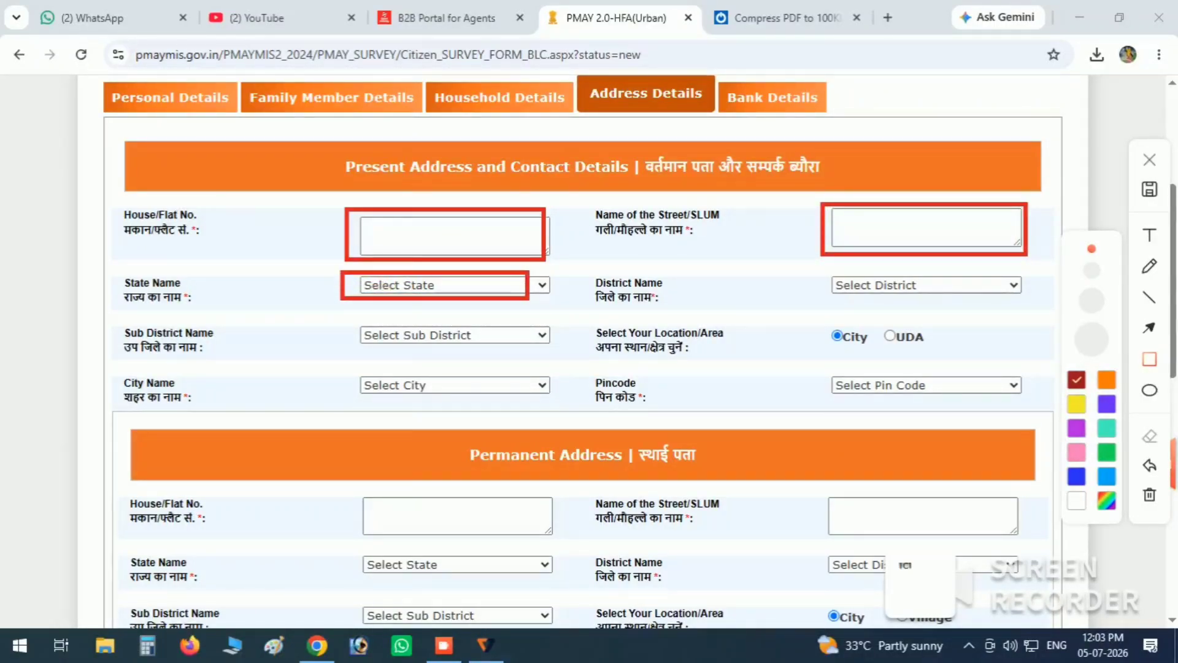
{"action": "left_click_drag", "start_coordinate": [831, 274], "coordinate": [955, 299]}
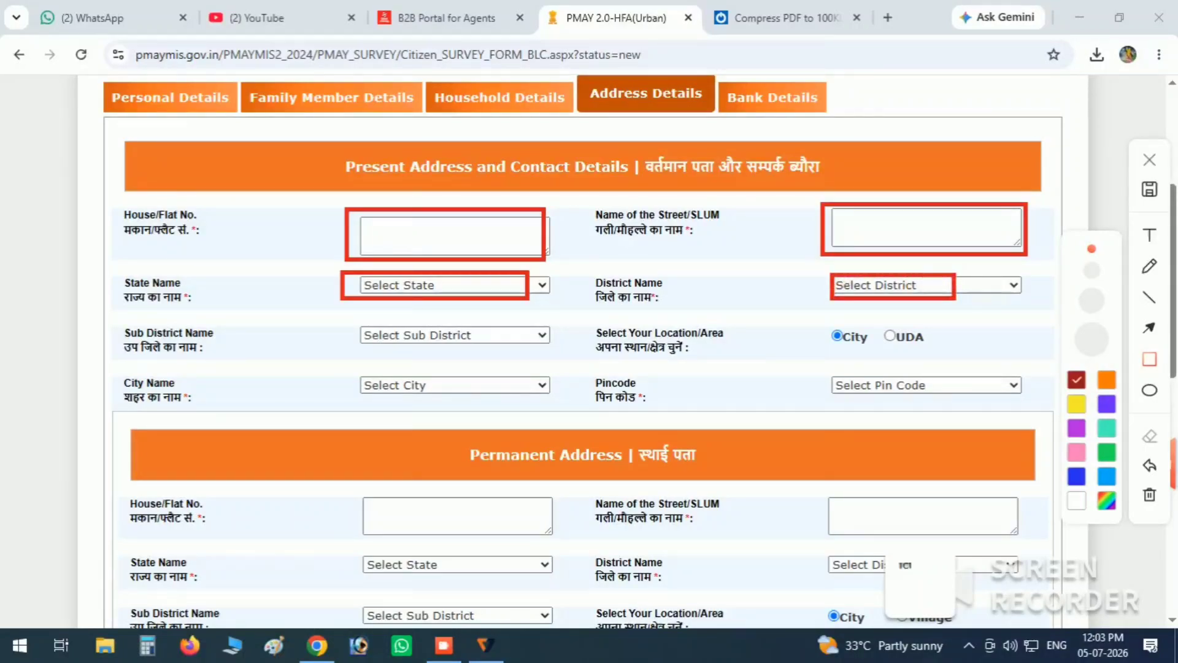
{"action": "mouse_move", "coordinate": [345, 322]}
{"action": "left_mouse_down"}
{"action": "mouse_move", "coordinate": [481, 354]}
{"action": "mouse_move", "coordinate": [556, 354]}
{"action": "left_mouse_up"}
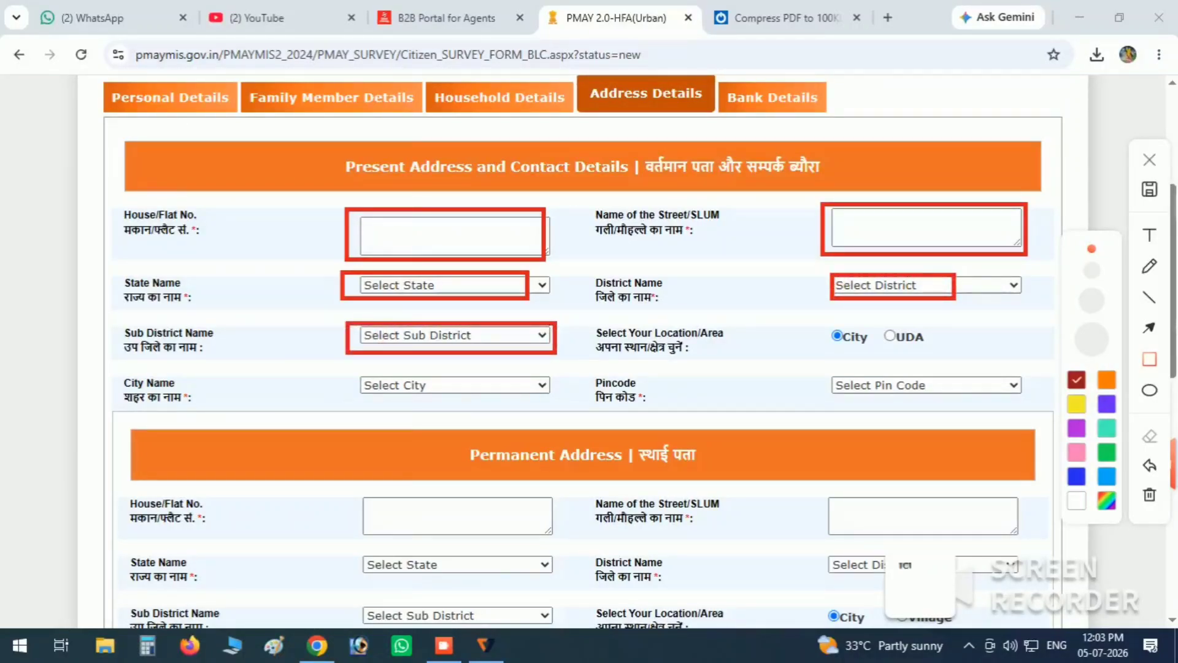
{"action": "left_click_drag", "start_coordinate": [829, 325], "coordinate": [875, 356]}
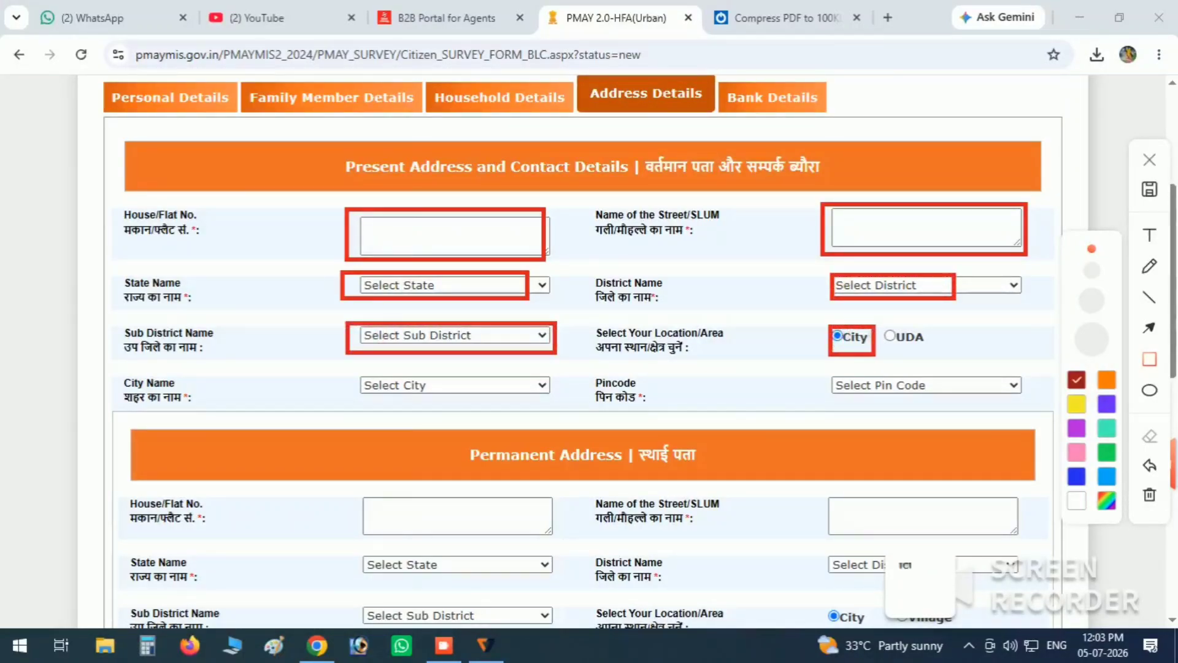
{"action": "left_click_drag", "start_coordinate": [327, 366], "coordinate": [519, 404]}
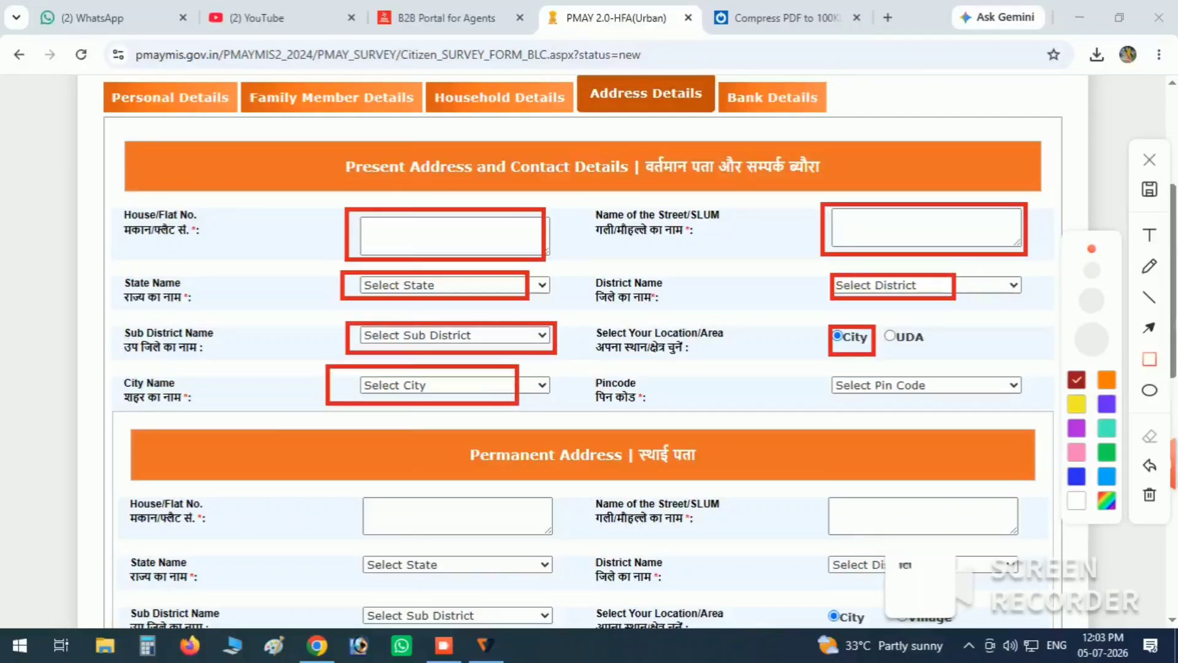
{"action": "mouse_move", "coordinate": [823, 371]}
{"action": "left_mouse_down"}
{"action": "mouse_move", "coordinate": [921, 410]}
{"action": "mouse_move", "coordinate": [993, 403]}
{"action": "left_mouse_up"}
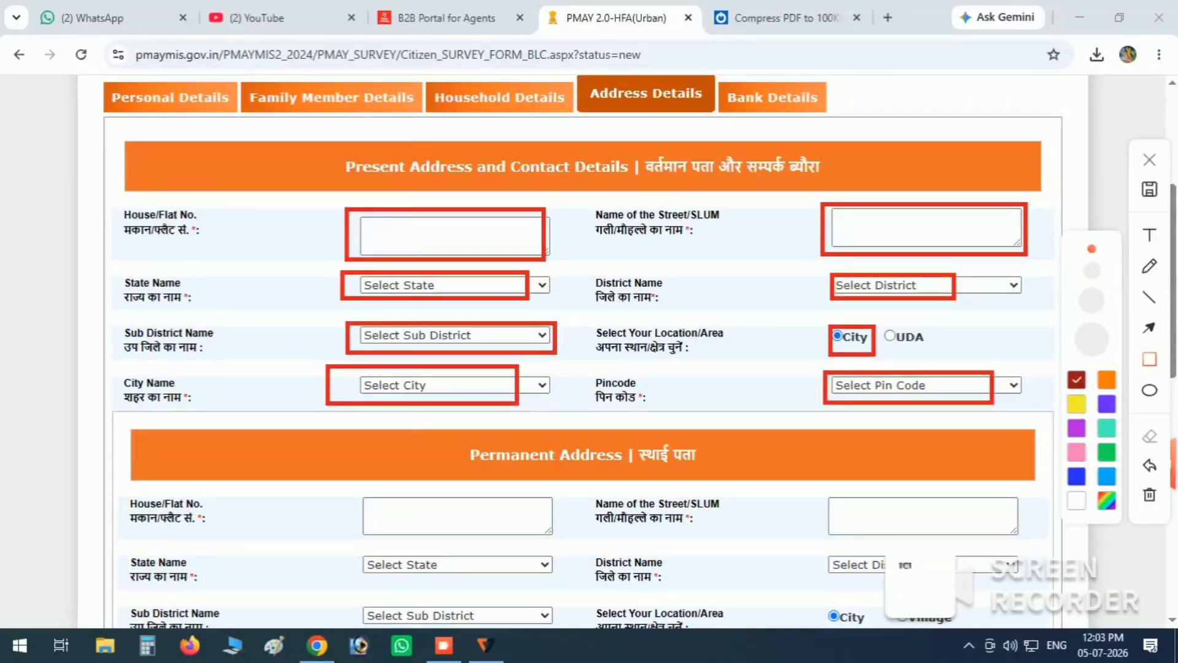
{"action": "left_click", "coordinate": [1149, 160]}
Look through the permanent and construction site address sections and examine the land document upload requirements and save option
{"action": "scroll", "coordinate": [583, 351], "scroll_direction": "down", "scroll_amount": 4}
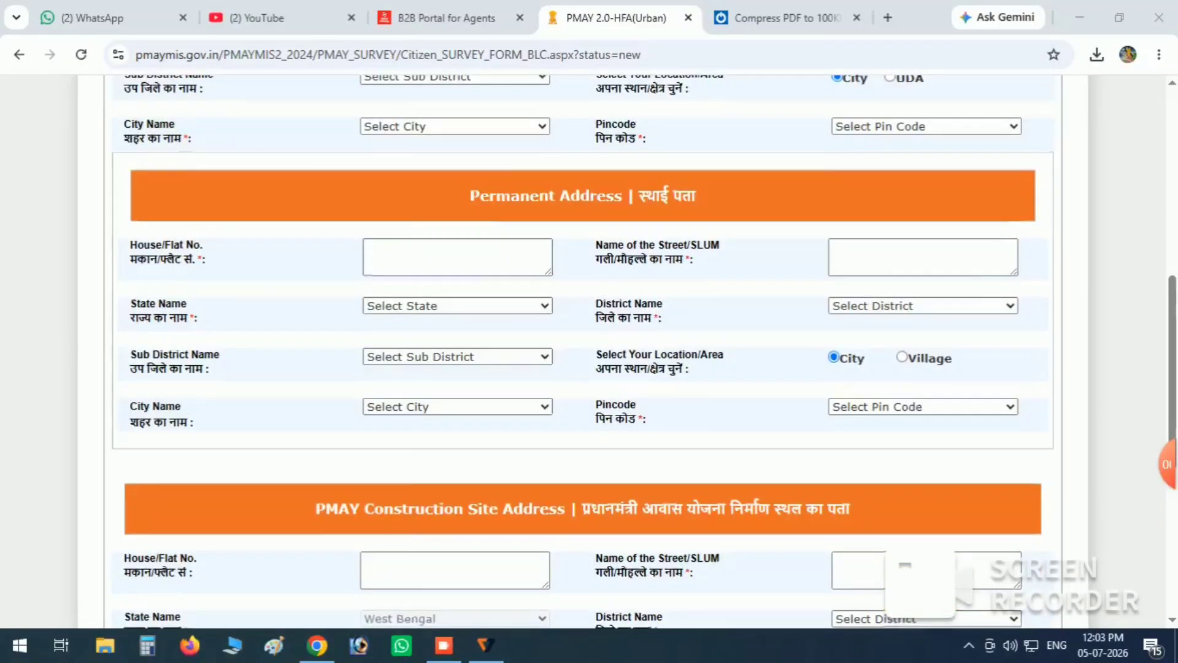
{"action": "scroll", "coordinate": [583, 351], "scroll_direction": "down", "scroll_amount": 4}
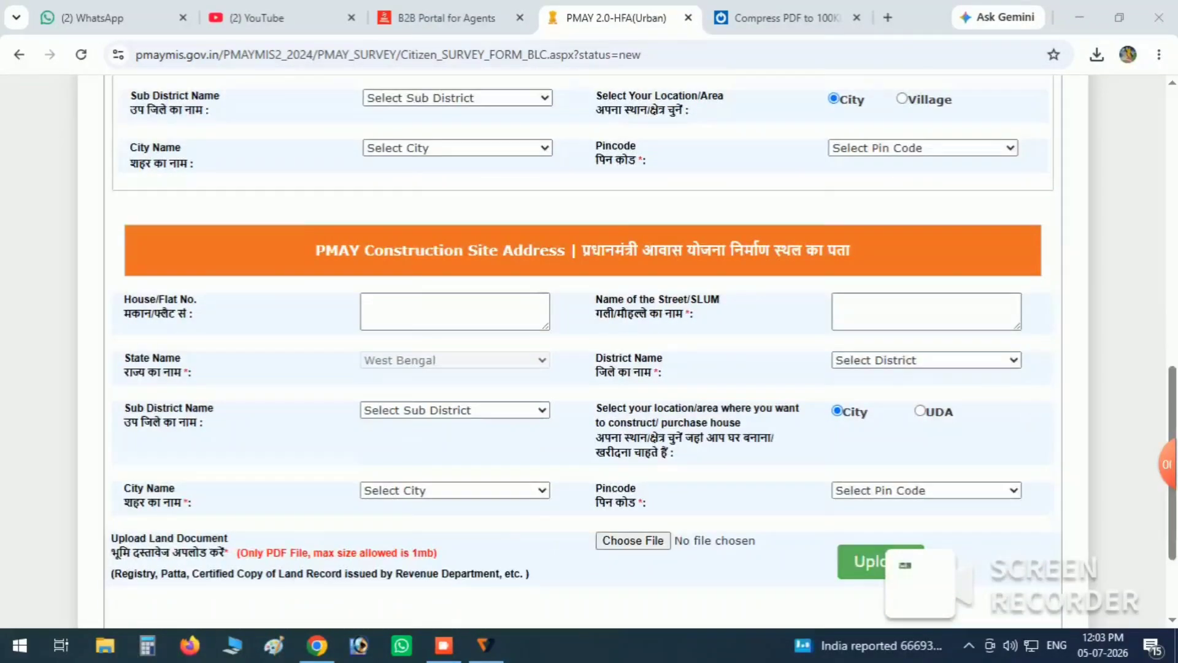
{"action": "scroll", "coordinate": [583, 351], "scroll_direction": "down", "scroll_amount": 1}
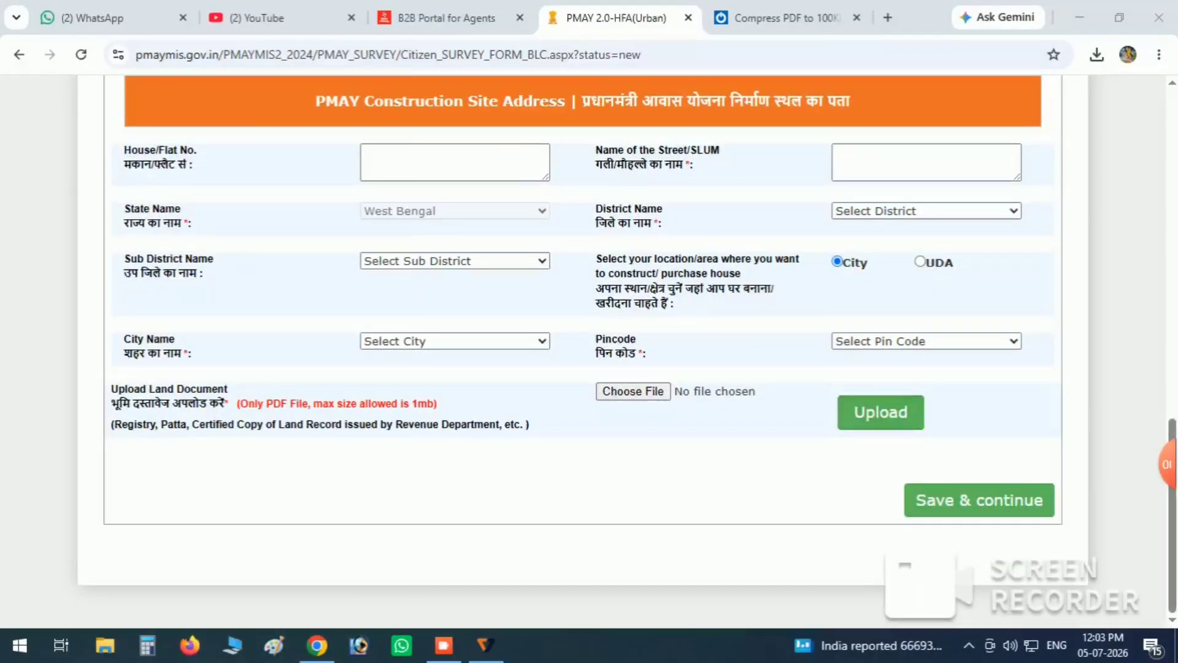
{"action": "left_click", "coordinate": [1168, 464]}
{"action": "left_click", "coordinate": [1107, 464]}
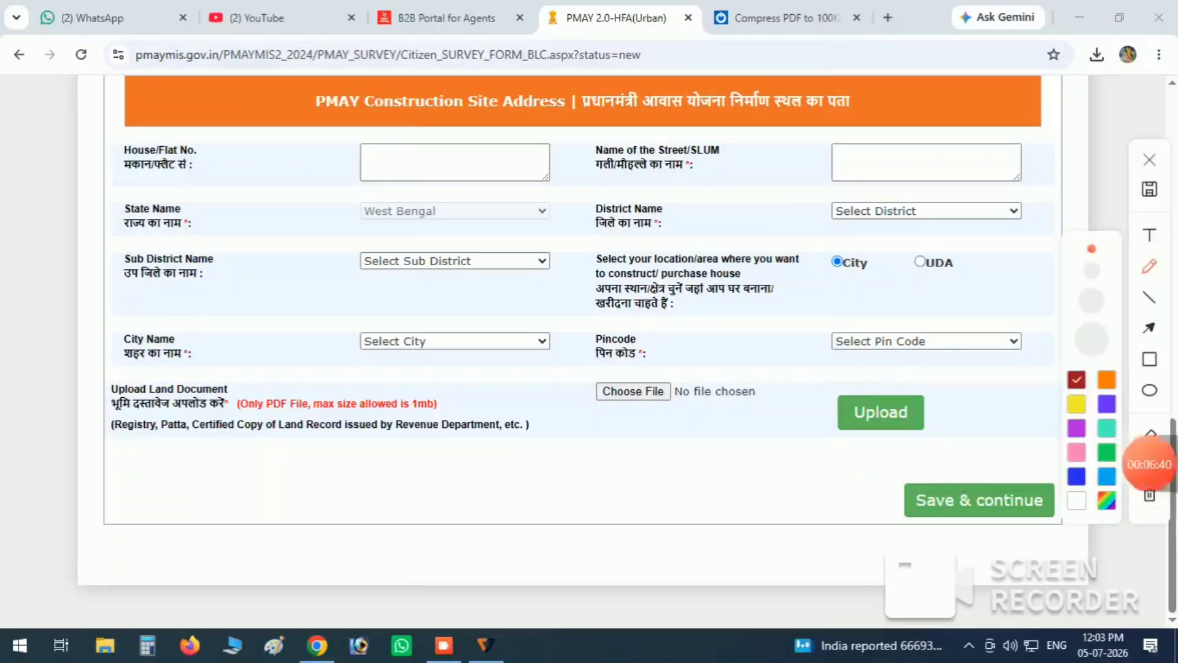
{"action": "mouse_move", "coordinate": [579, 370]}
{"action": "left_mouse_down"}
{"action": "mouse_move", "coordinate": [647, 416]}
{"action": "mouse_move", "coordinate": [719, 415]}
{"action": "left_mouse_up"}
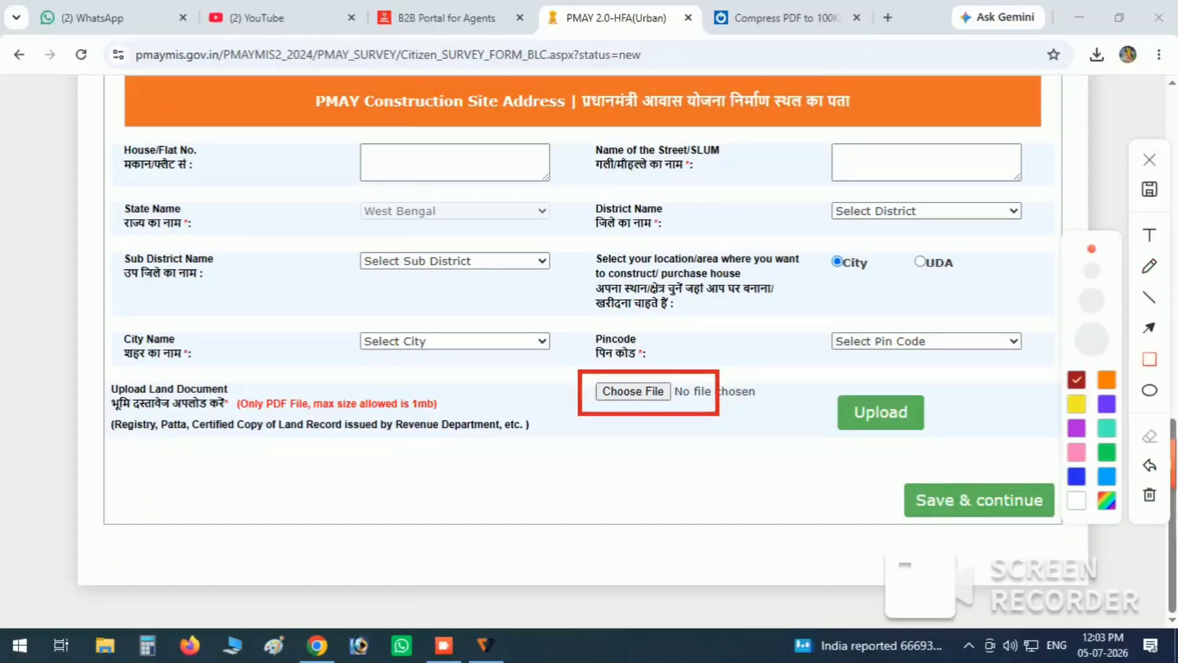
{"action": "left_click_drag", "start_coordinate": [117, 407], "coordinate": [549, 451]}
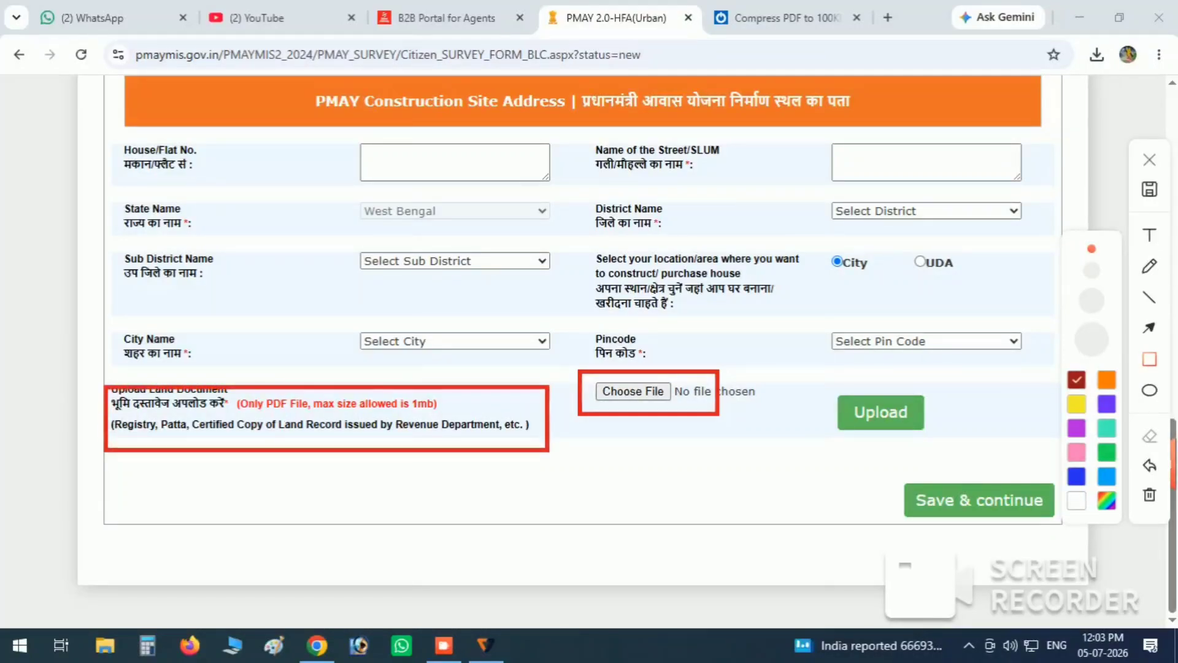
{"action": "mouse_move", "coordinate": [823, 388]}
{"action": "left_mouse_down"}
{"action": "mouse_move", "coordinate": [857, 435]}
{"action": "mouse_move", "coordinate": [972, 442]}
{"action": "left_mouse_up"}
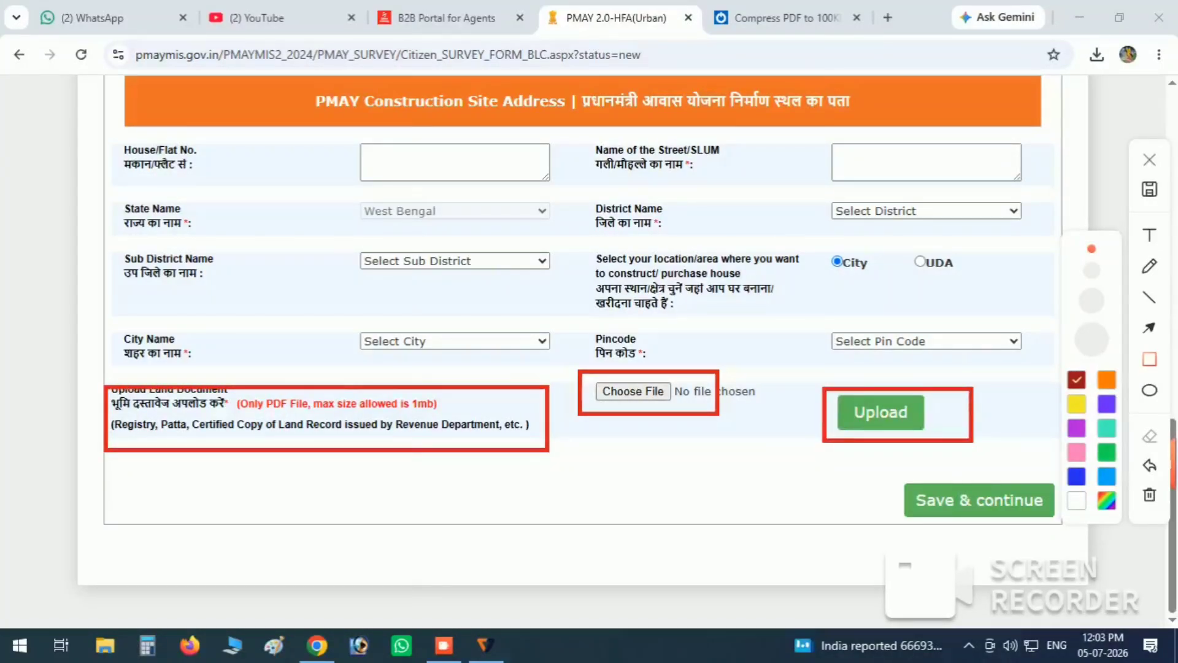
{"action": "left_click_drag", "start_coordinate": [887, 470], "coordinate": [1065, 524]}
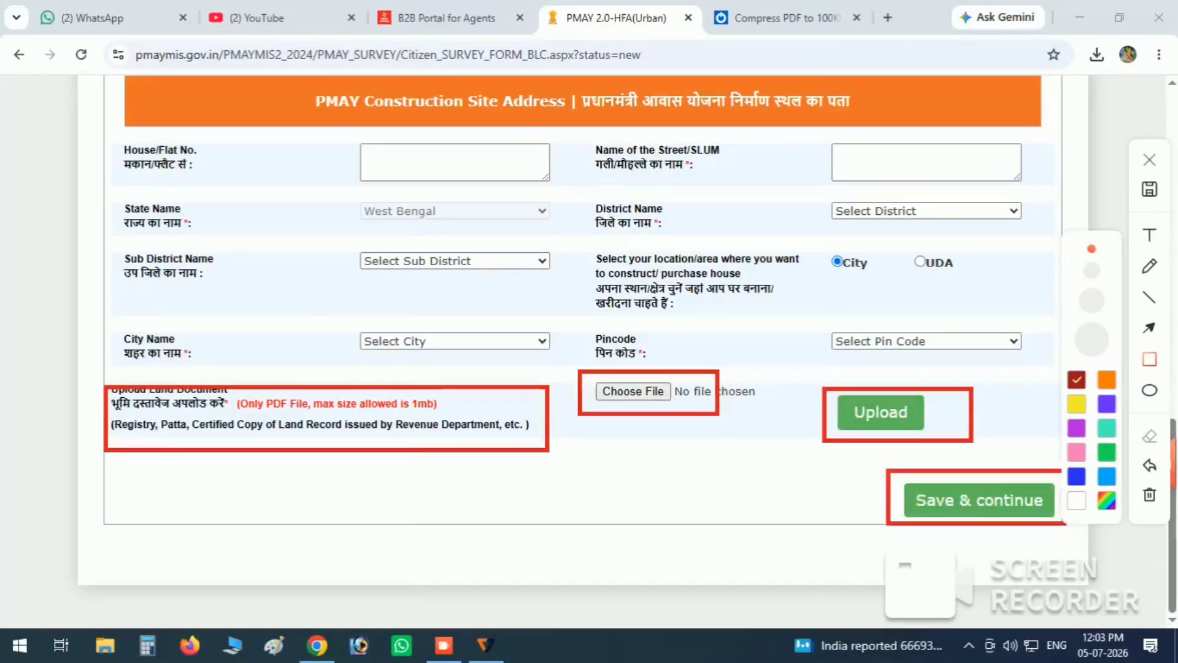
{"action": "left_click", "coordinate": [1149, 160]}
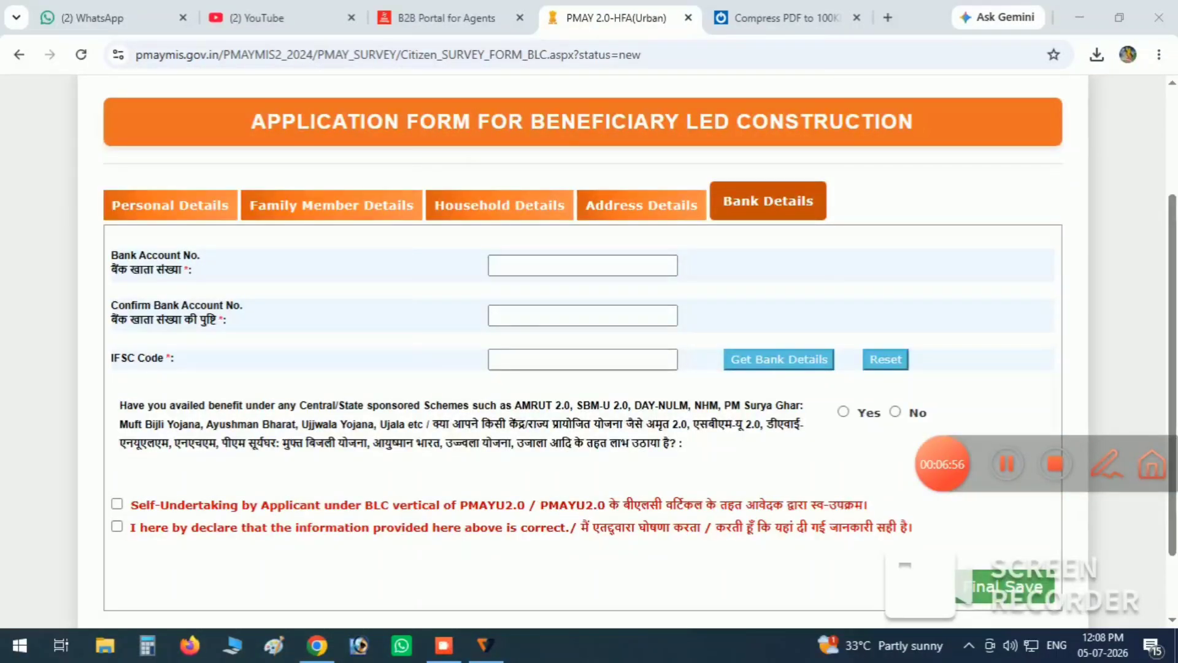
Examine the bank account number, account confirmation and IFSC code fields and the option for fetching the bank details
{"action": "left_click", "coordinate": [1107, 464]}
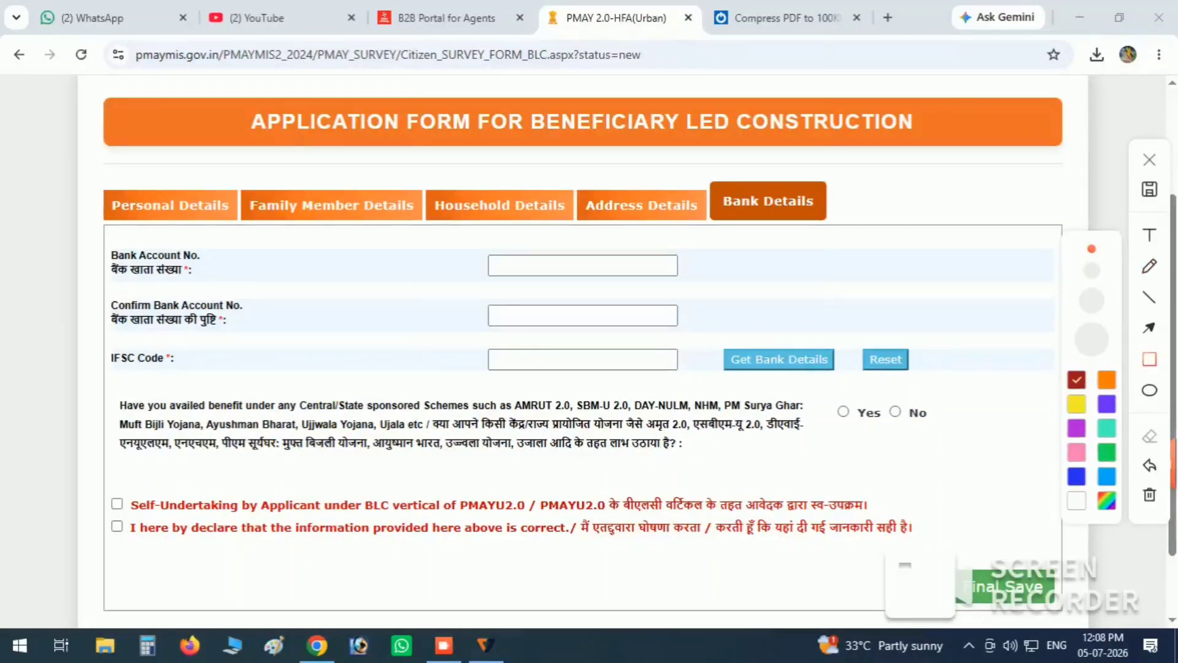
{"action": "mouse_move", "coordinate": [467, 249]}
{"action": "left_mouse_down"}
{"action": "mouse_move", "coordinate": [525, 283]}
{"action": "mouse_move", "coordinate": [687, 288]}
{"action": "left_mouse_up"}
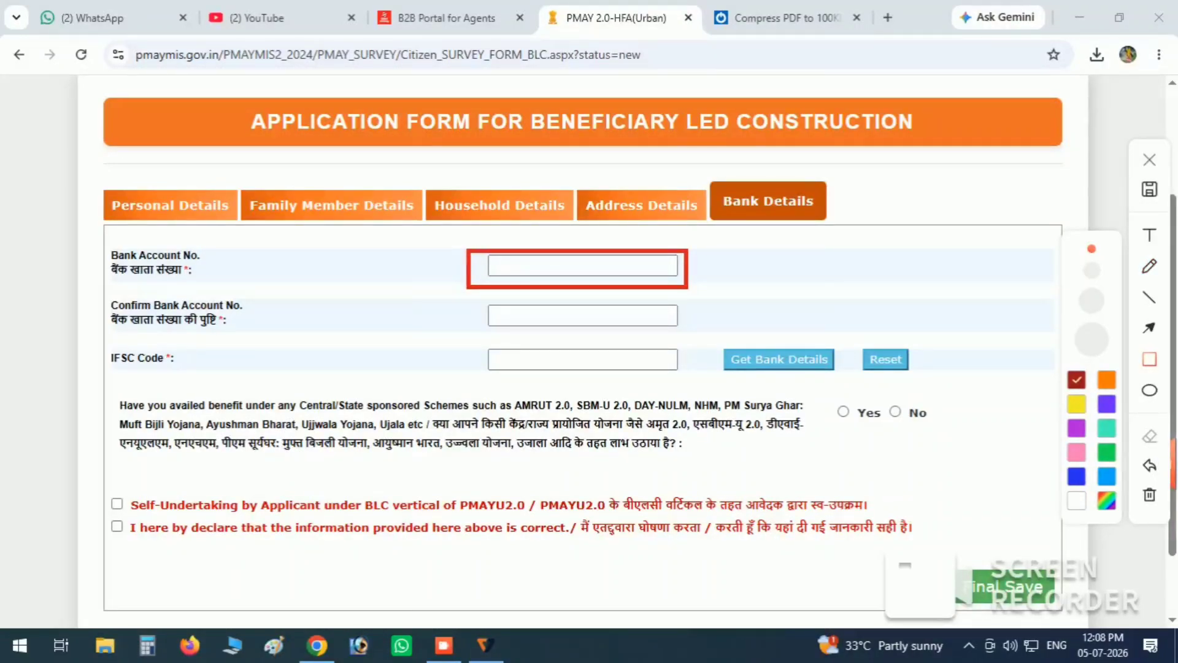
{"action": "left_click_drag", "start_coordinate": [103, 248], "coordinate": [208, 277]}
{"action": "left_click_drag", "start_coordinate": [100, 295], "coordinate": [258, 337]}
{"action": "left_click_drag", "start_coordinate": [482, 303], "coordinate": [700, 335]}
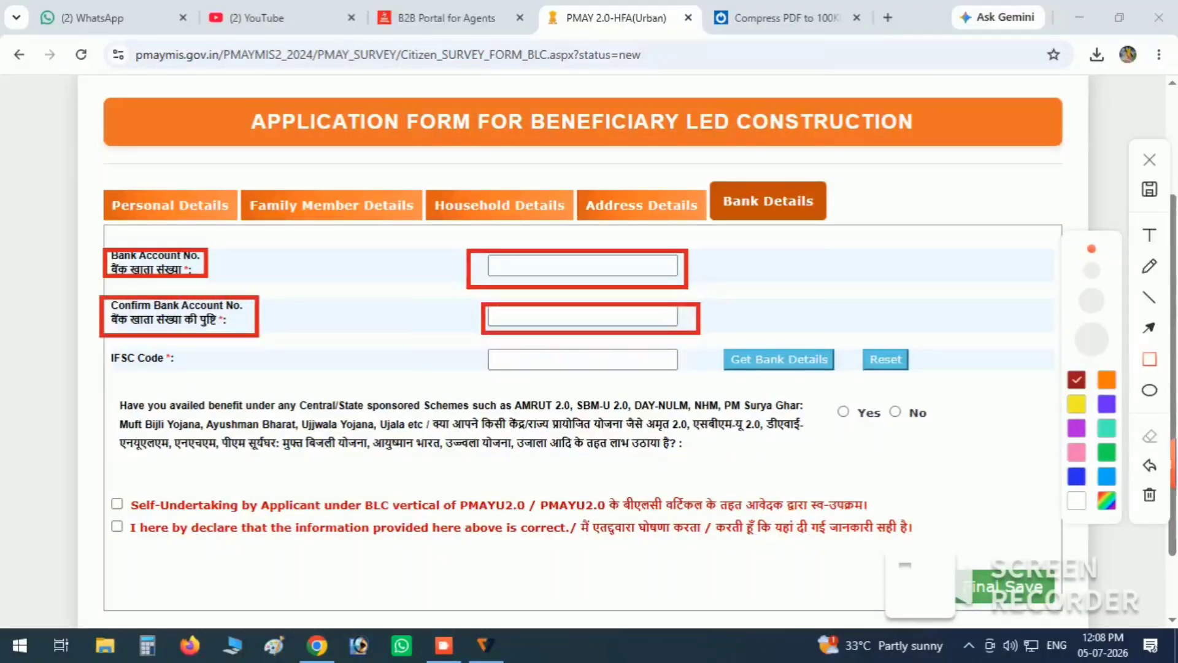
{"action": "mouse_move", "coordinate": [104, 350]}
{"action": "left_mouse_down"}
{"action": "mouse_move", "coordinate": [135, 371]}
{"action": "mouse_move", "coordinate": [189, 370]}
{"action": "left_mouse_up"}
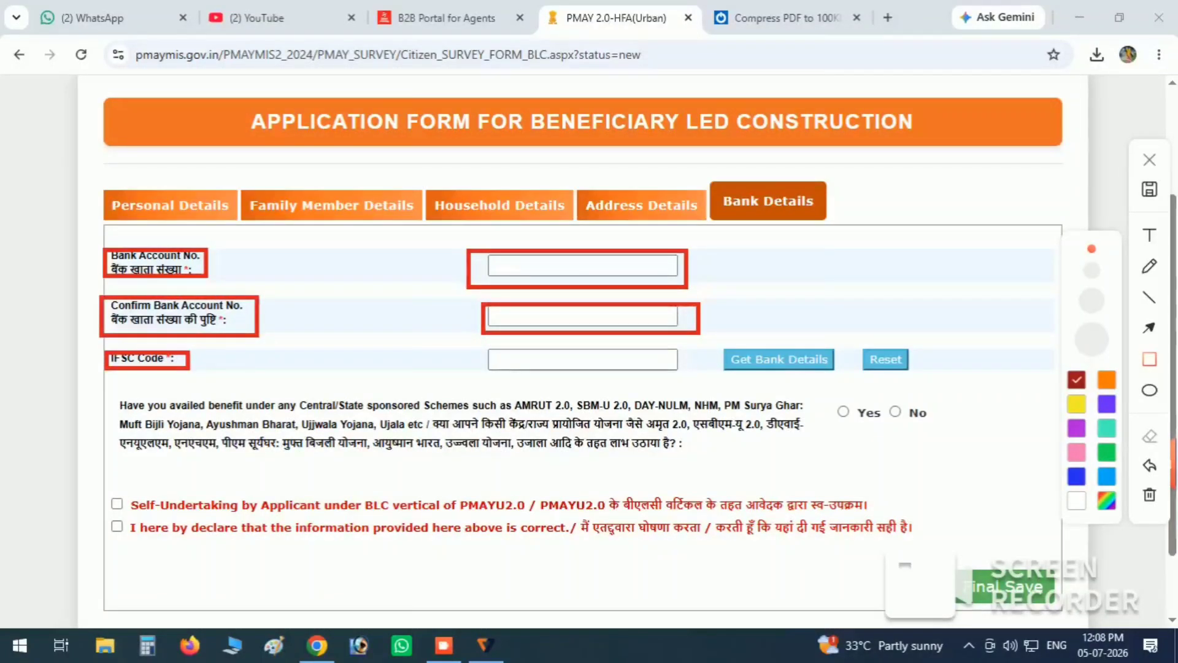
{"action": "mouse_move", "coordinate": [482, 350]}
{"action": "left_mouse_down"}
{"action": "mouse_move", "coordinate": [498, 367]}
{"action": "mouse_move", "coordinate": [694, 395]}
{"action": "mouse_move", "coordinate": [706, 381]}
{"action": "mouse_move", "coordinate": [847, 377]}
{"action": "left_mouse_up"}
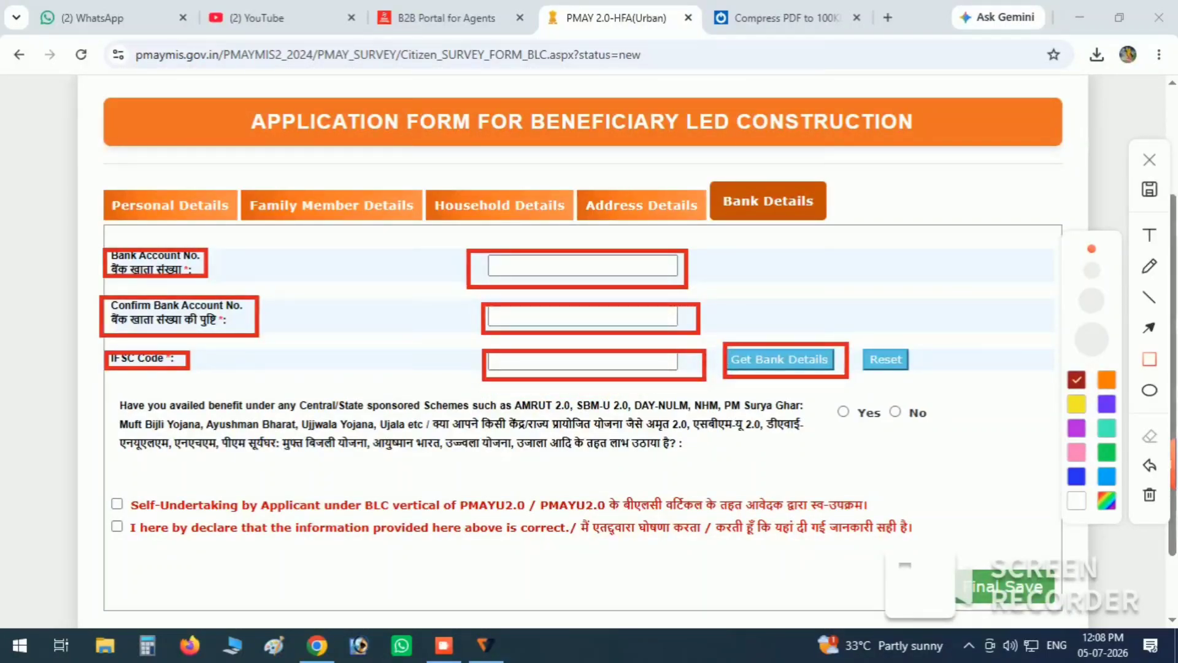
Examine the self-undertaking and declaration checkboxes and the final save option of the bank details
{"action": "left_click_drag", "start_coordinate": [105, 486], "coordinate": [126, 539]}
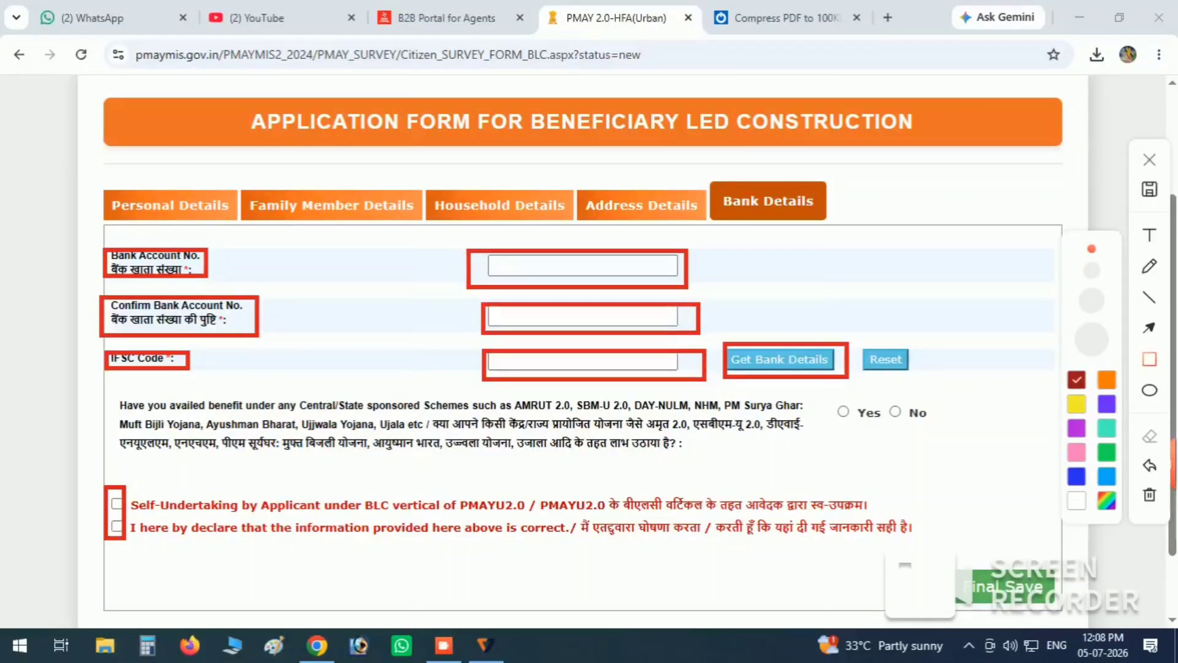
{"action": "left_click_drag", "start_coordinate": [956, 553], "coordinate": [1060, 610]}
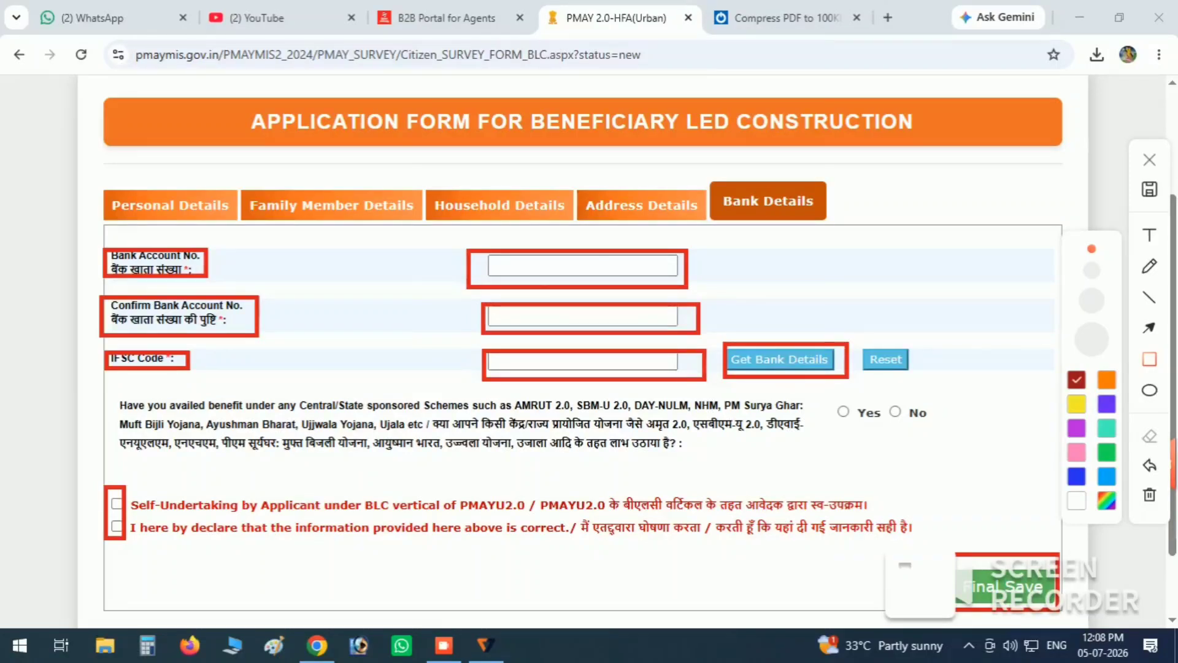
{"action": "left_click", "coordinate": [1150, 160]}
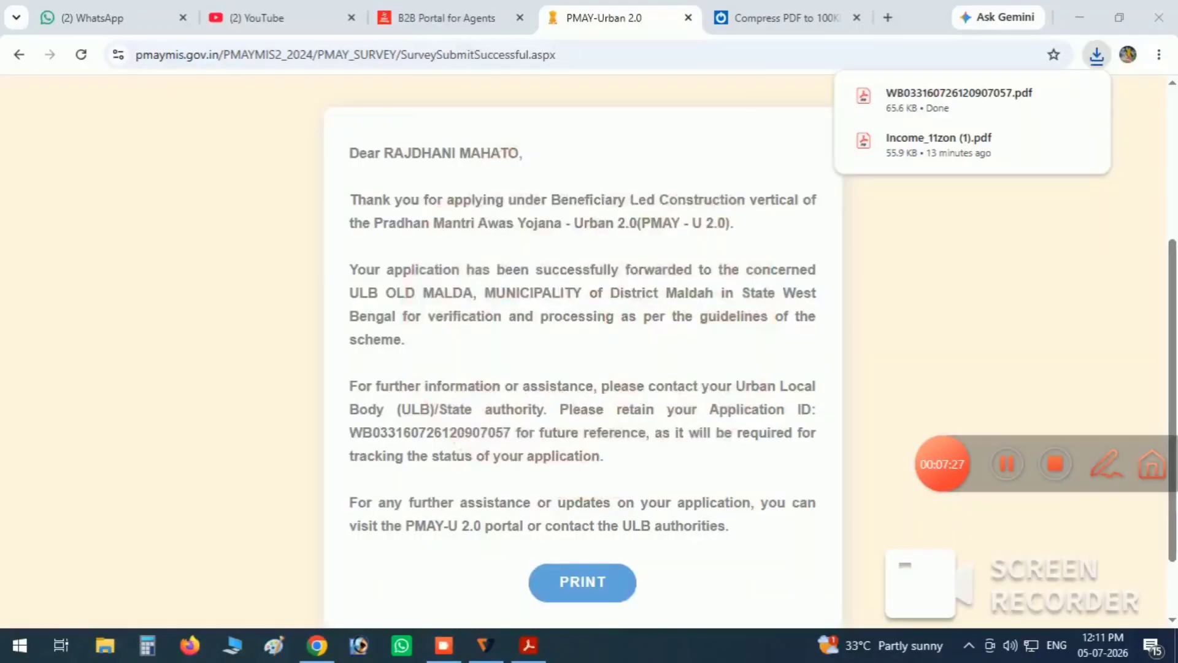
Examine the application submission message and its print option
{"action": "left_click", "coordinate": [1107, 464]}
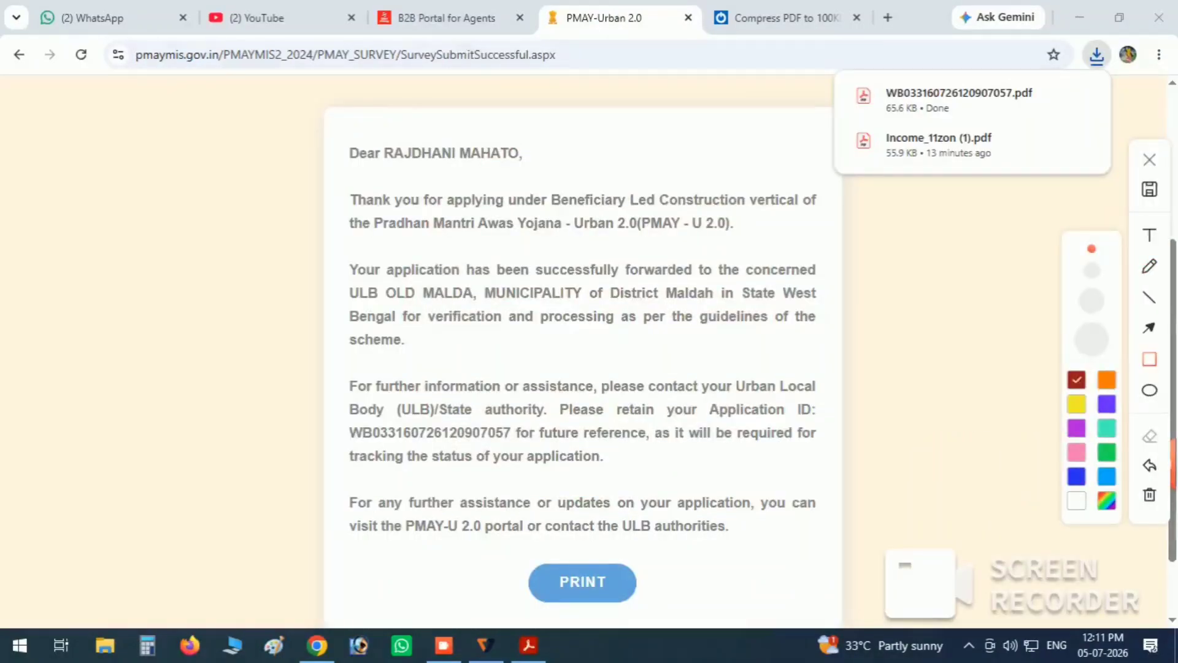
{"action": "mouse_move", "coordinate": [334, 128]}
{"action": "left_mouse_down"}
{"action": "mouse_move", "coordinate": [378, 227]}
{"action": "mouse_move", "coordinate": [606, 428]}
{"action": "mouse_move", "coordinate": [769, 599]}
{"action": "mouse_move", "coordinate": [812, 625]}
{"action": "left_mouse_up"}
{"action": "left_click_drag", "start_coordinate": [495, 551], "coordinate": [668, 619]}
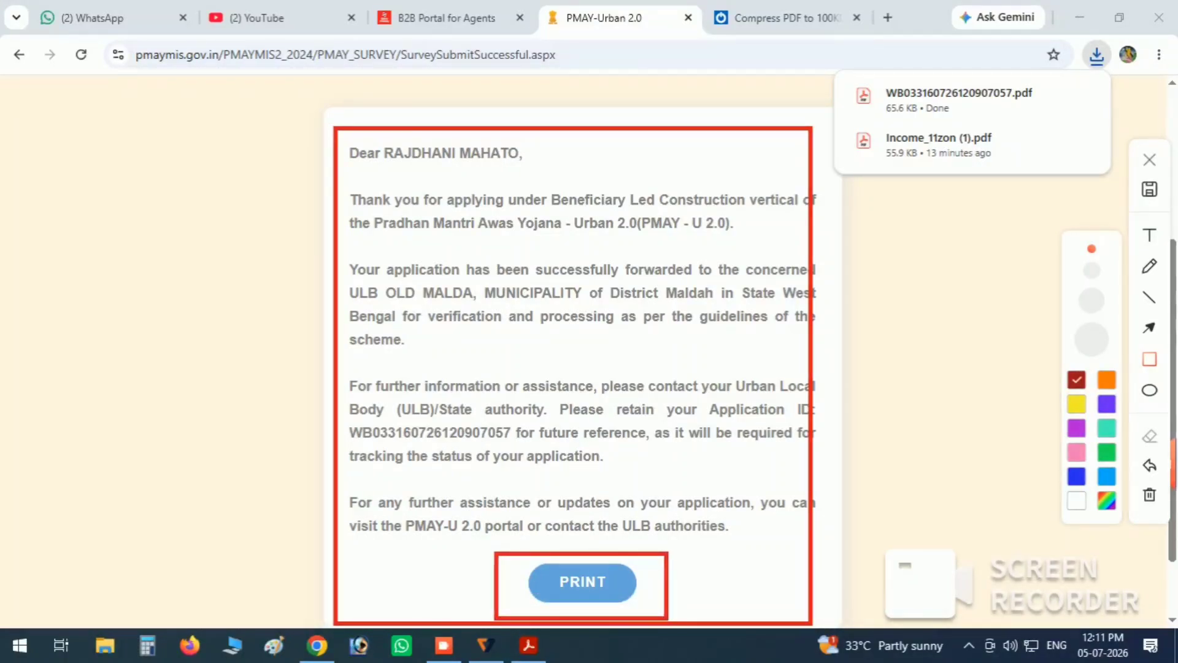
{"action": "key", "text": "Escape"}
{"action": "mouse_move", "coordinate": [1167, 464]}
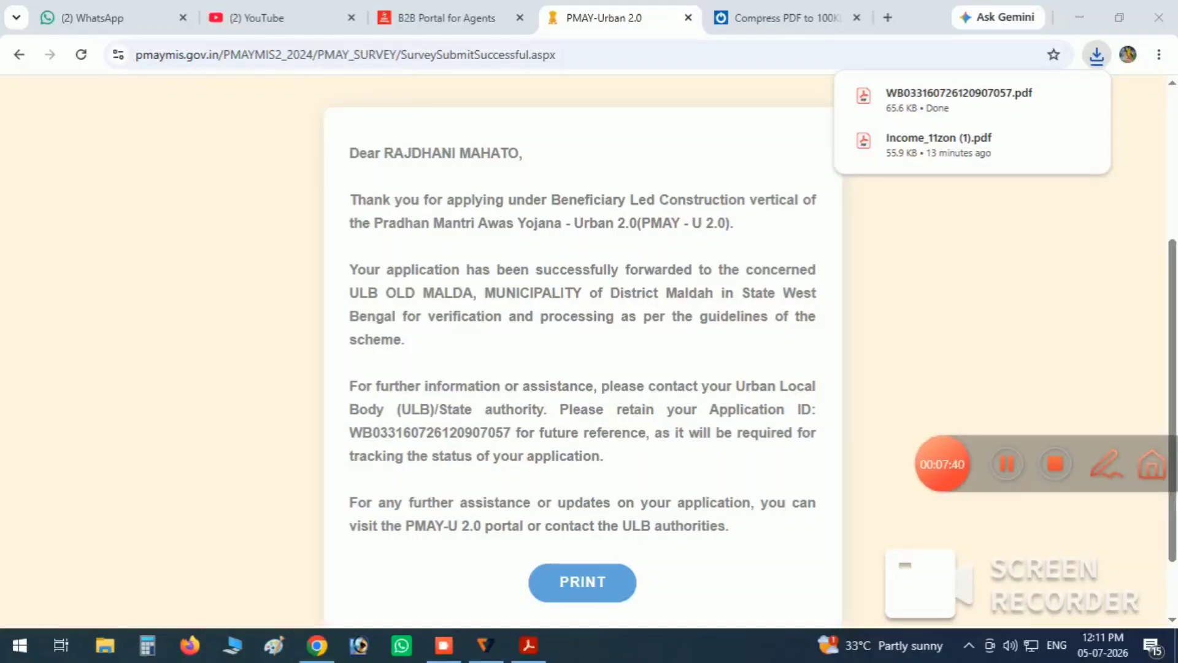